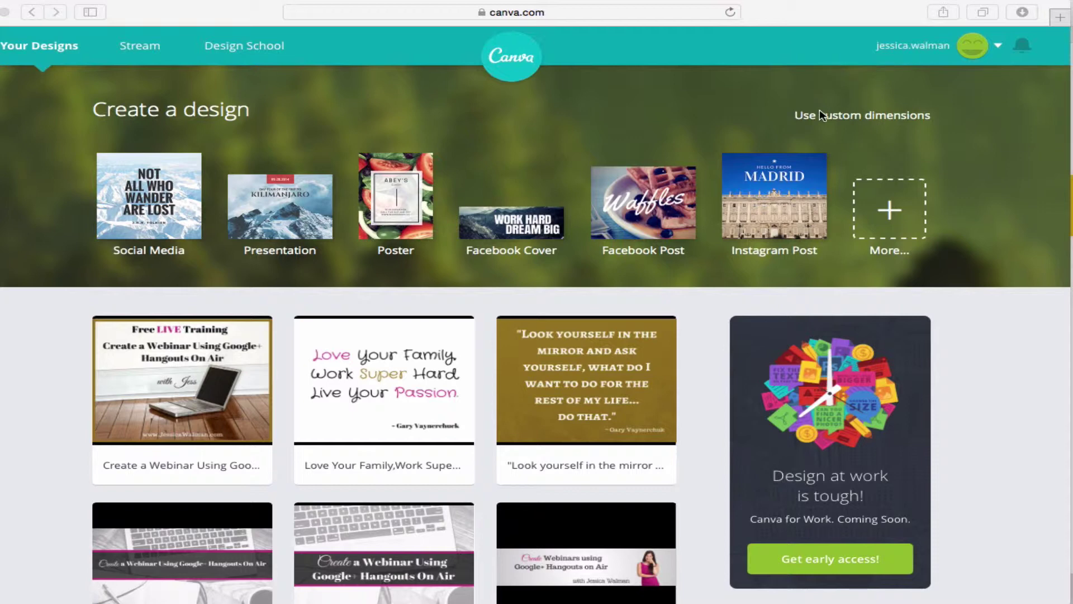
Step: Examine the custom-dimension width, height and unit options, and return to the preset design types
left_click(822, 117)
left_click(822, 117)
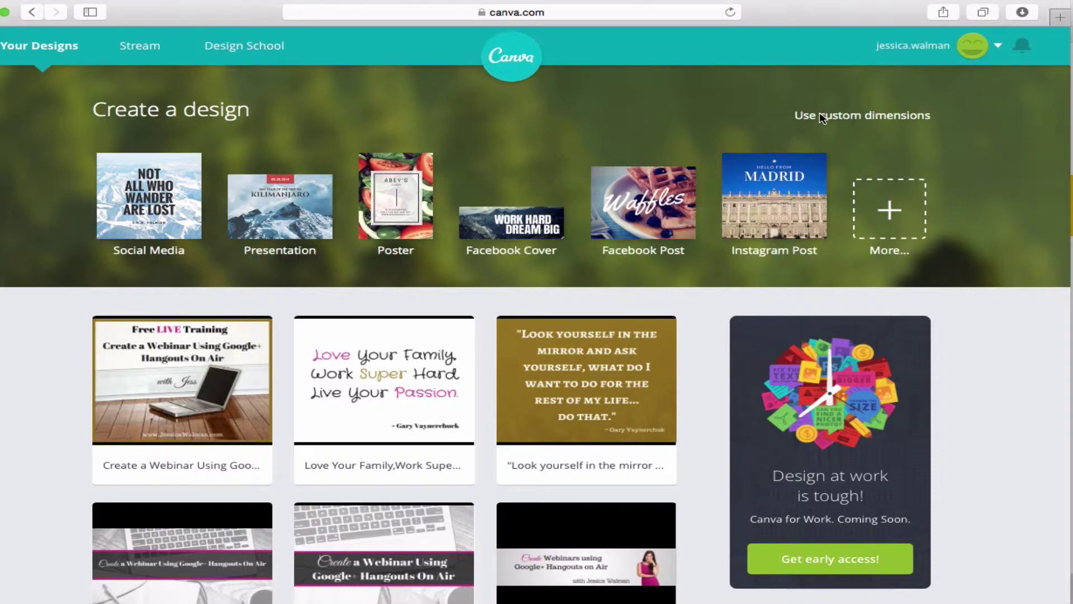
left_click(822, 118)
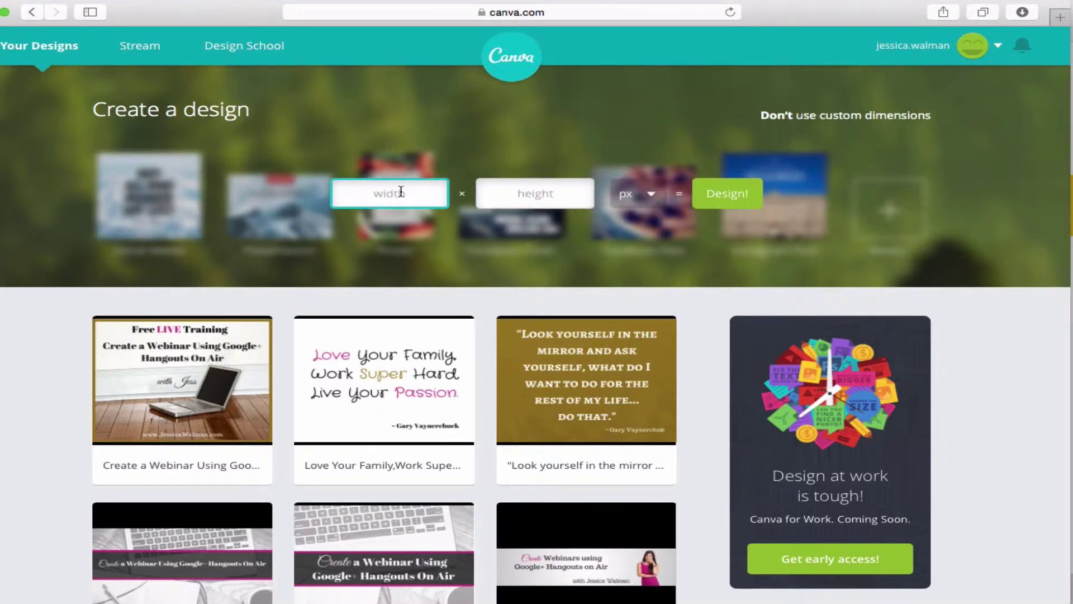
left_click(528, 192)
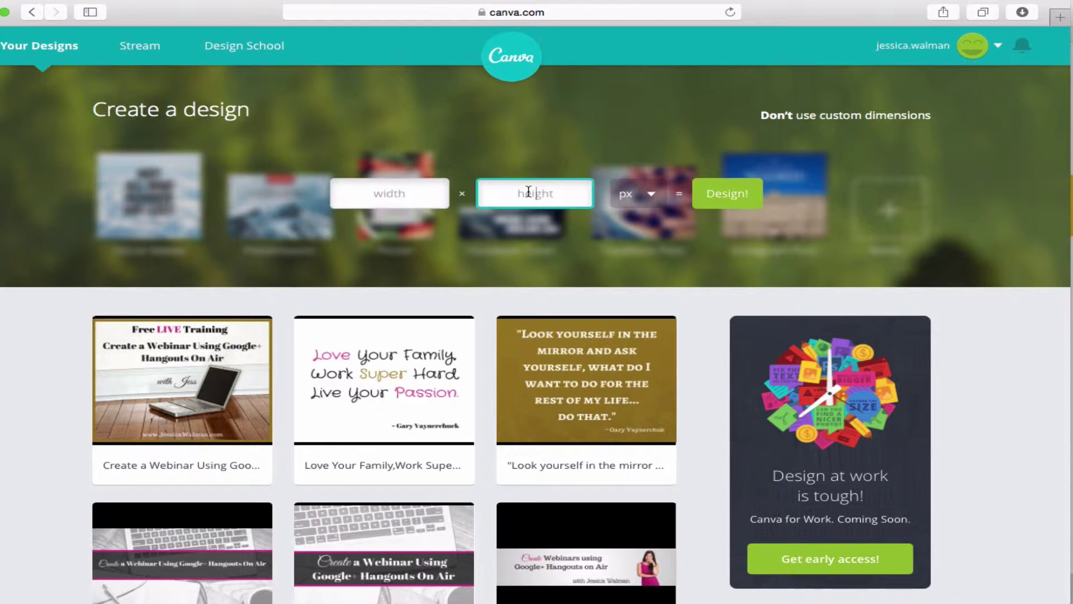
left_click(640, 196)
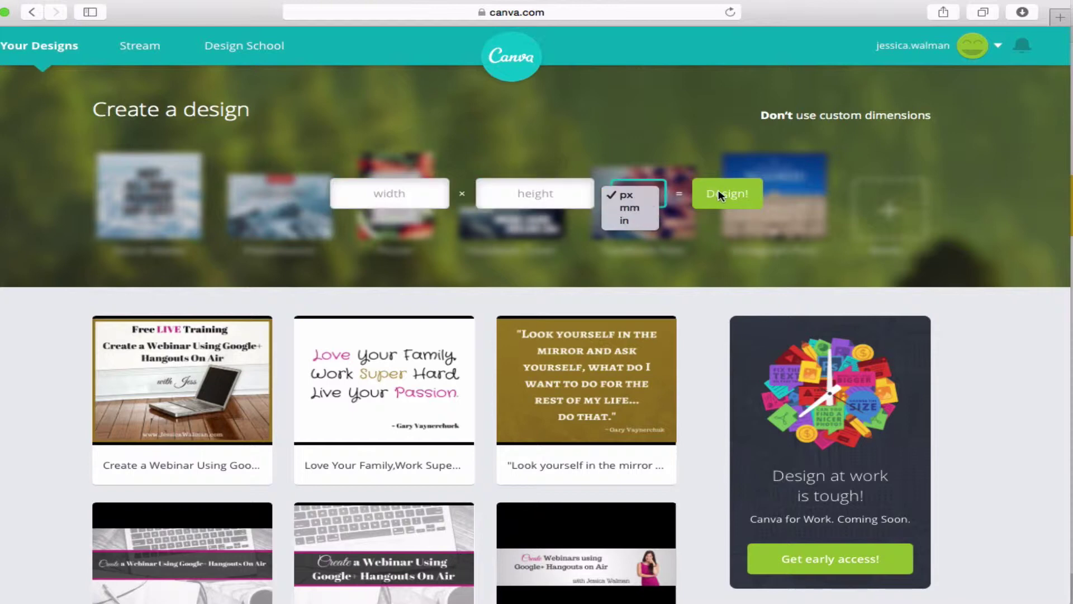
left_click(789, 116)
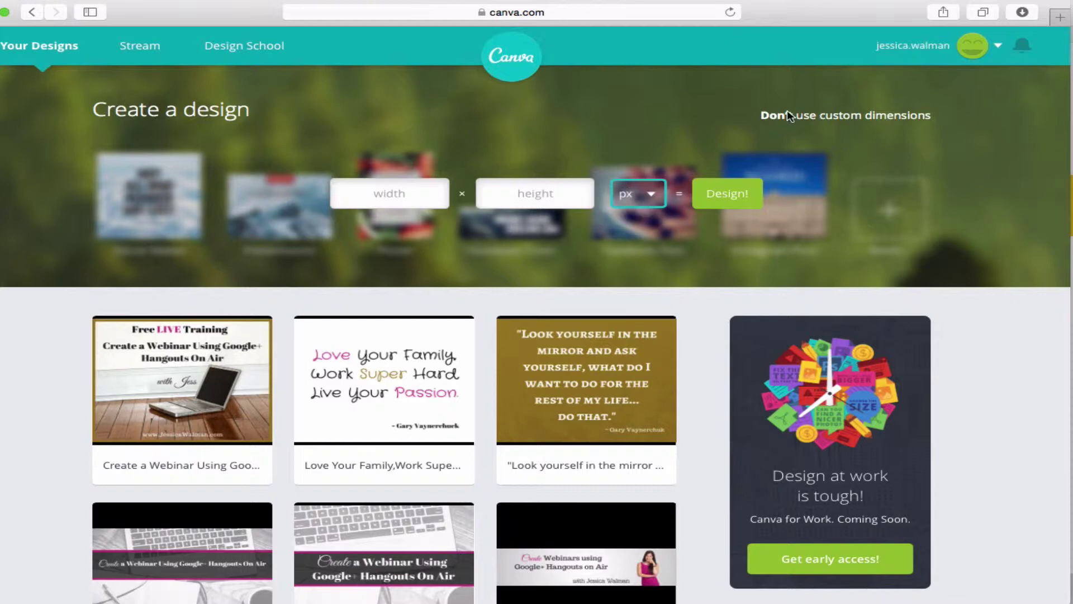
left_click(789, 115)
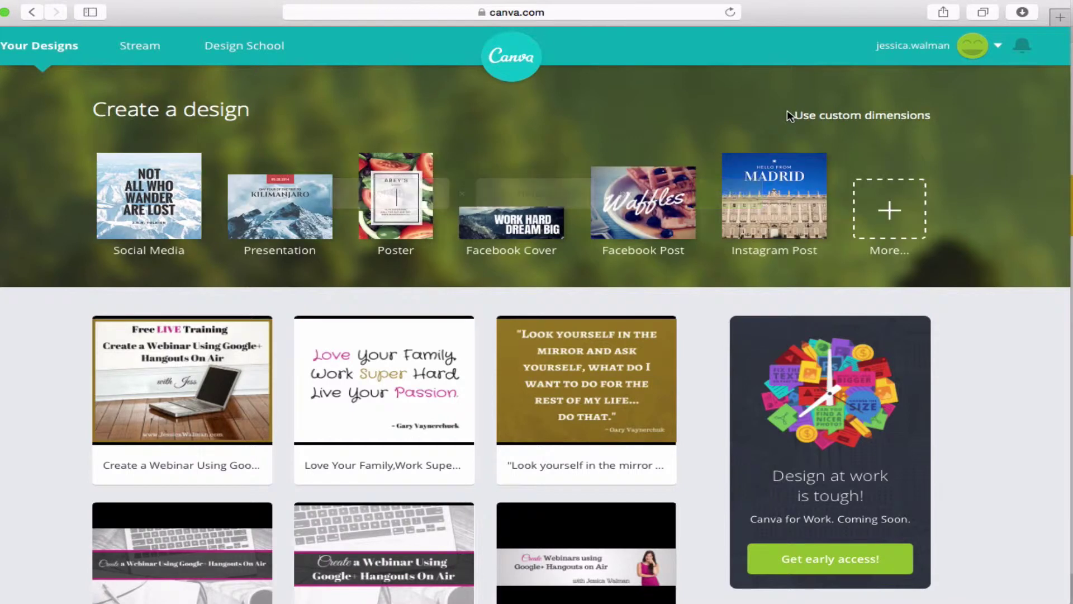
Step: Review the full list of preset design types and start a new Facebook Post design
left_click(890, 210)
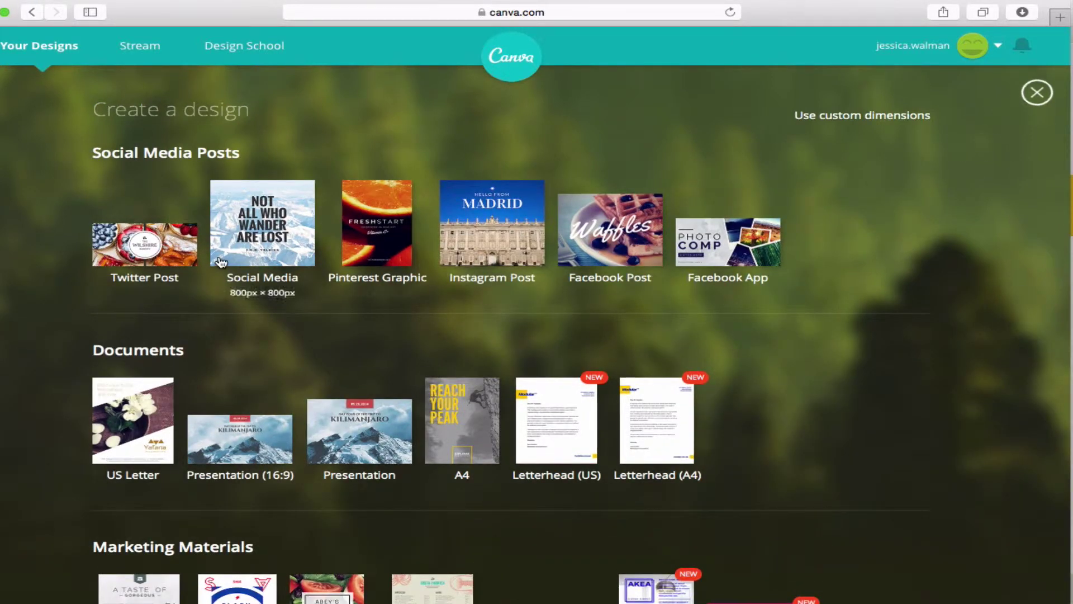
scroll(342, 275, "down", 3)
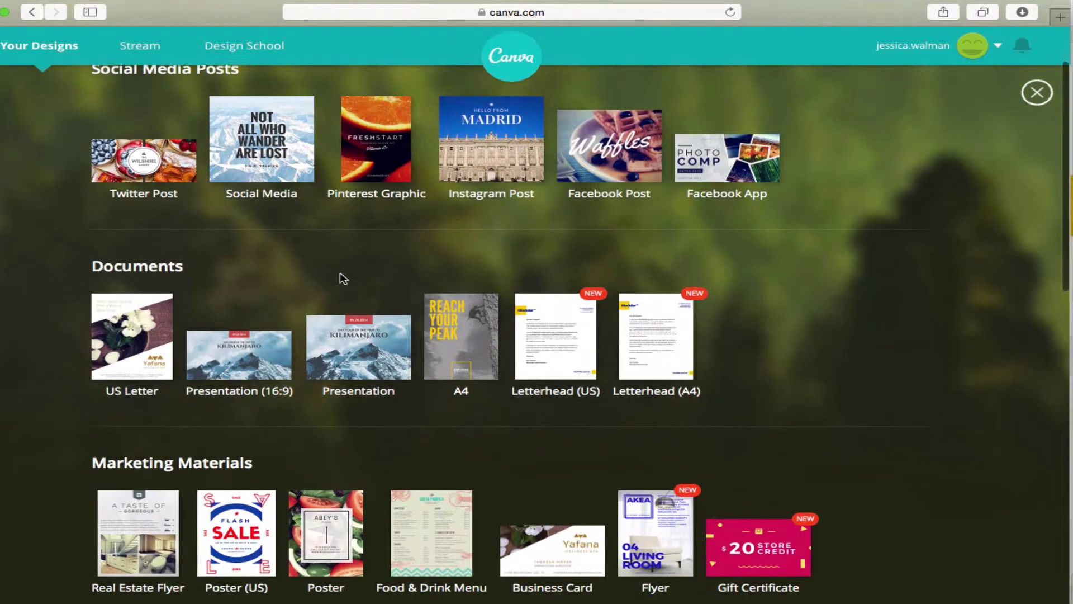
scroll(265, 294, "down", 3)
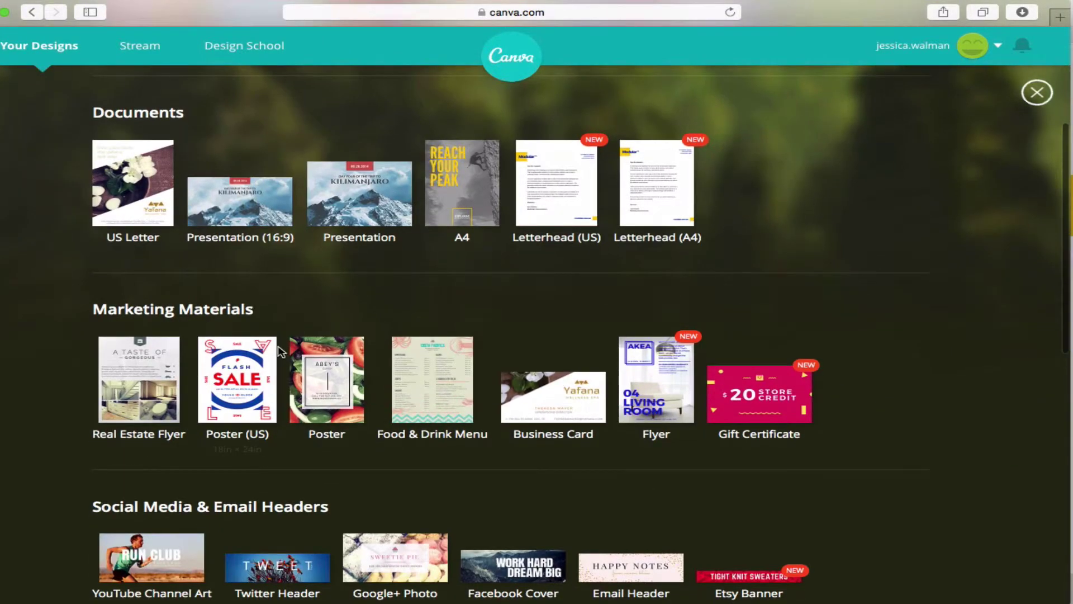
scroll(280, 352, "down", 4)
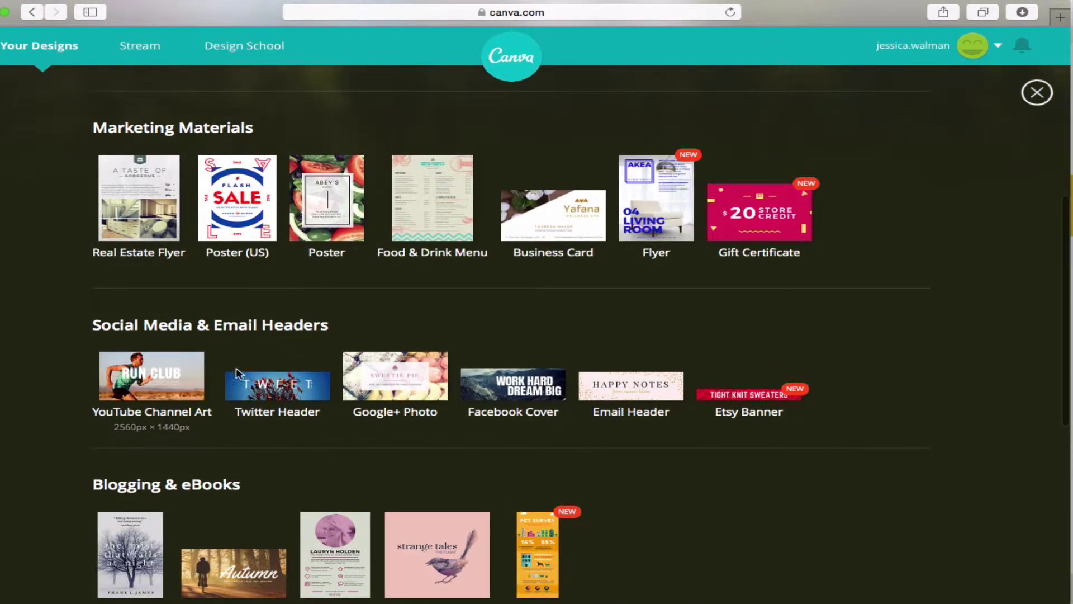
scroll(262, 375, "down", 4)
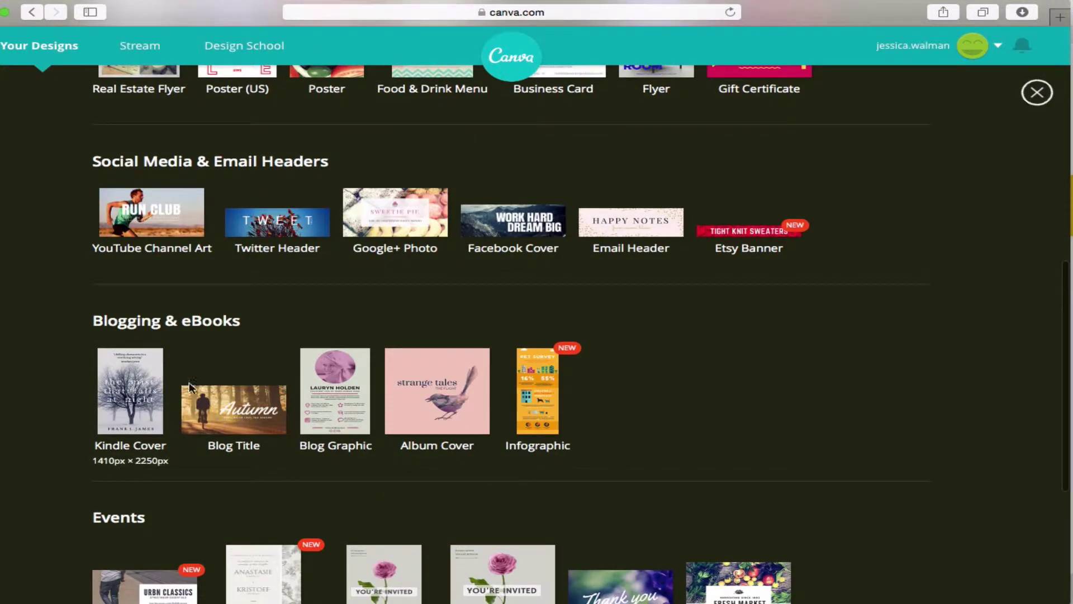
scroll(201, 391, "down", 4)
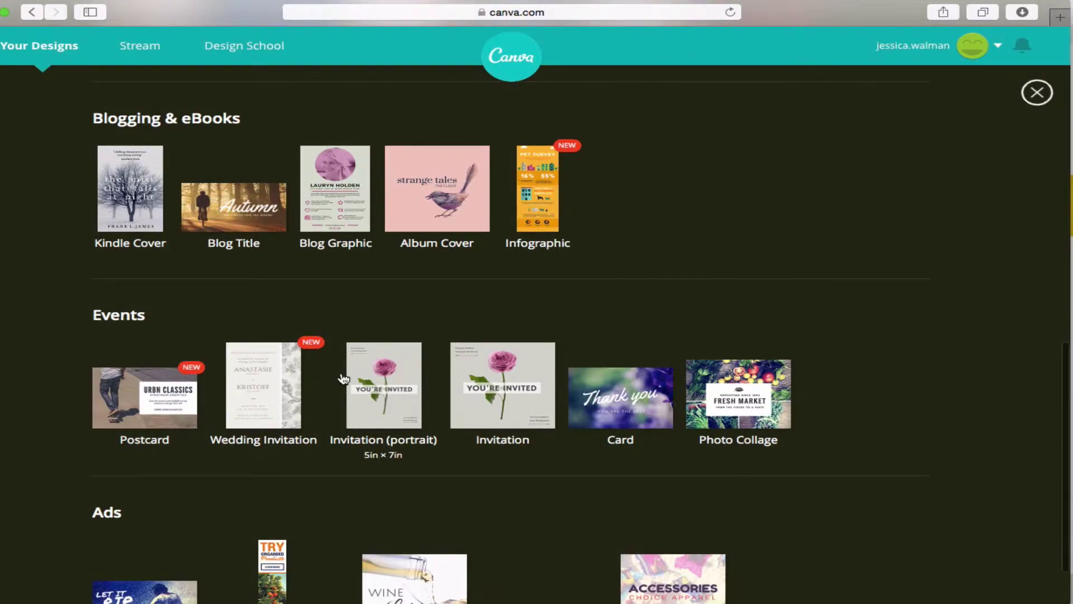
scroll(344, 379, "down", 2)
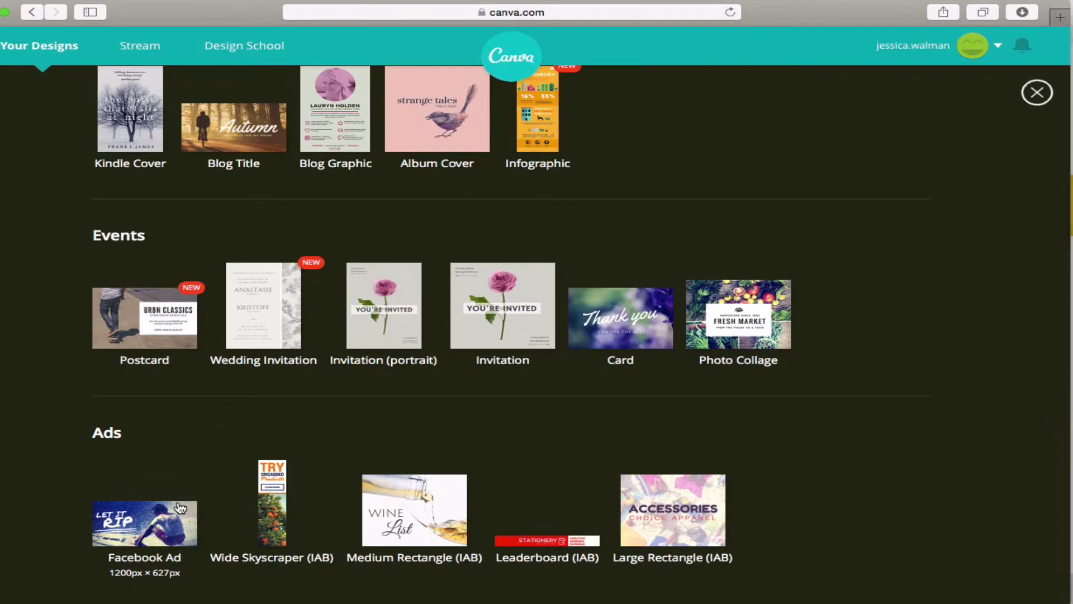
scroll(179, 506, "up", 15)
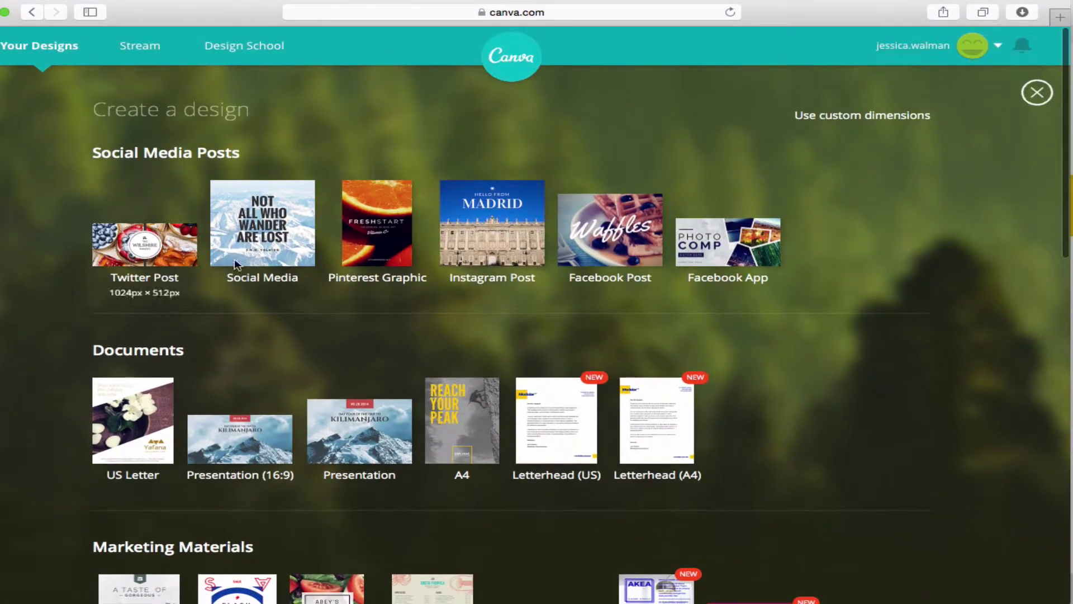
left_click(621, 239)
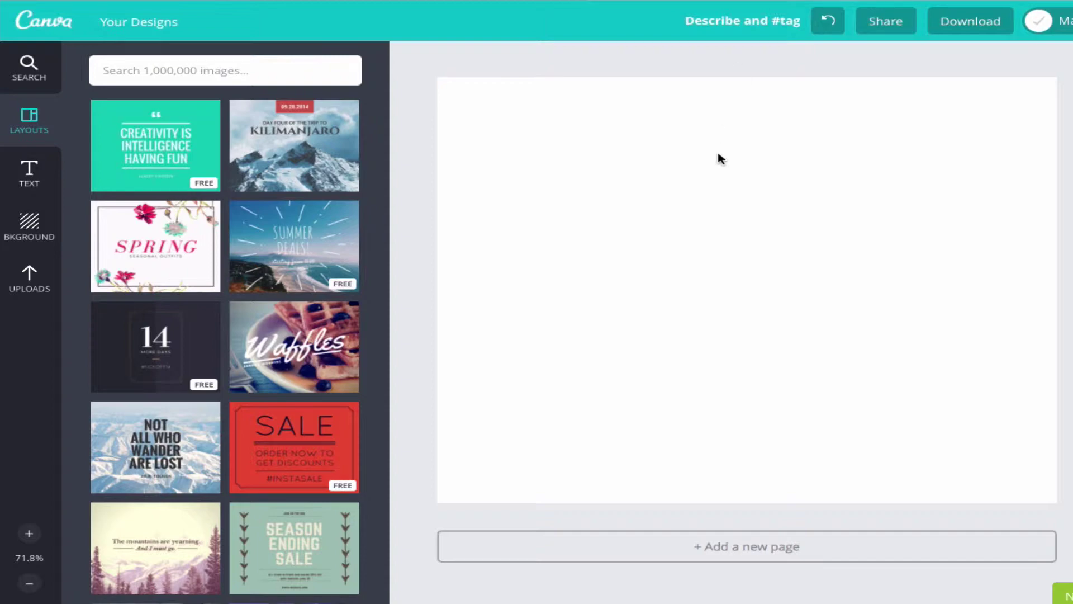
Step: Try the grid of three stacked horizontal rows on the blank page, and delete it
left_click(26, 84)
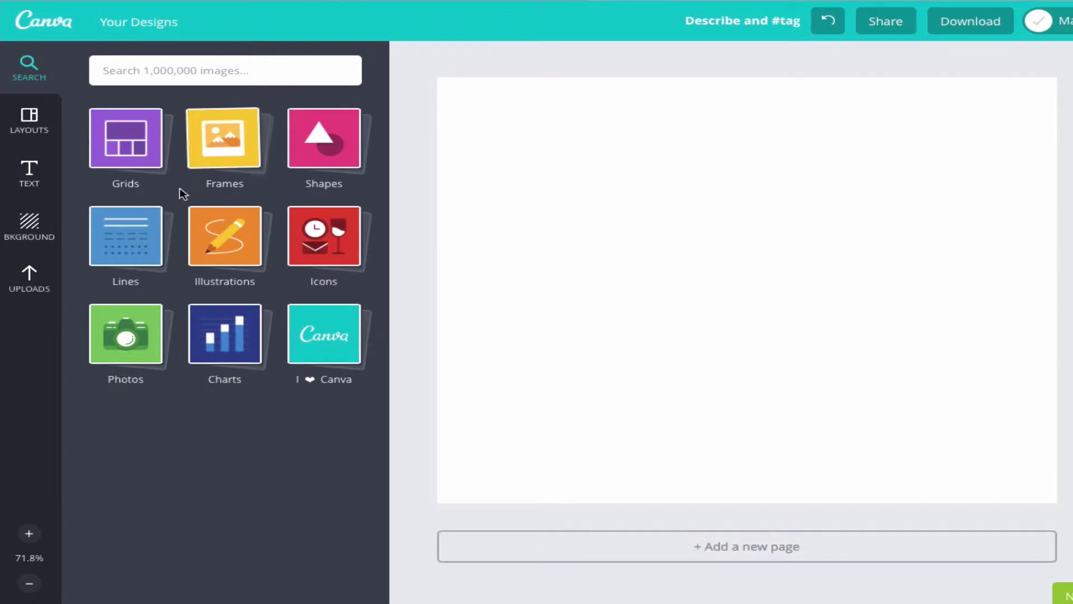
left_click(132, 152)
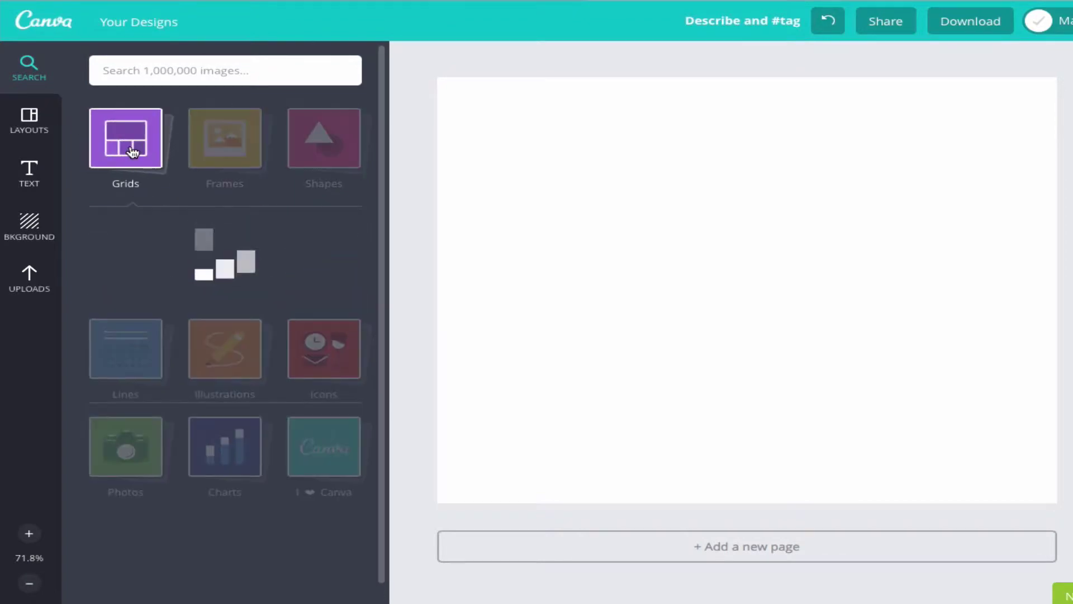
scroll(167, 378, "down", 1)
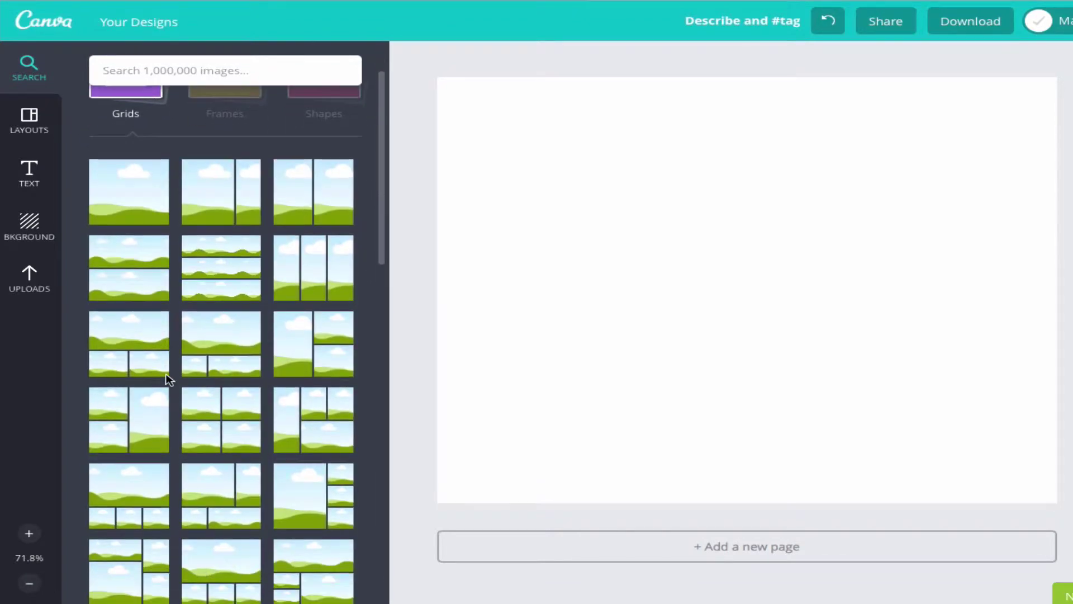
scroll(266, 483, "down", 2)
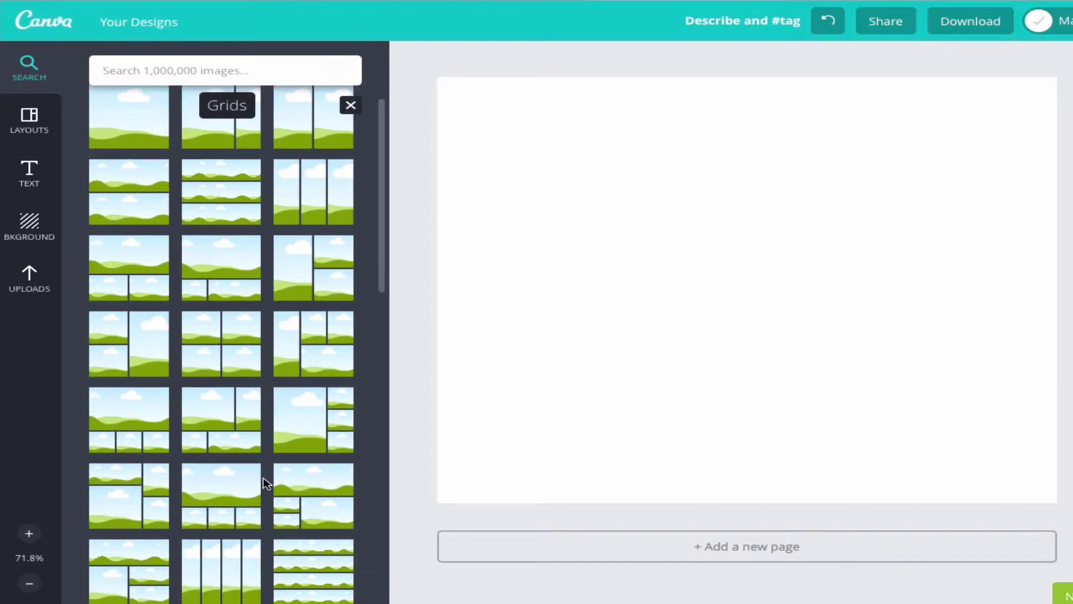
scroll(266, 483, "up", 4)
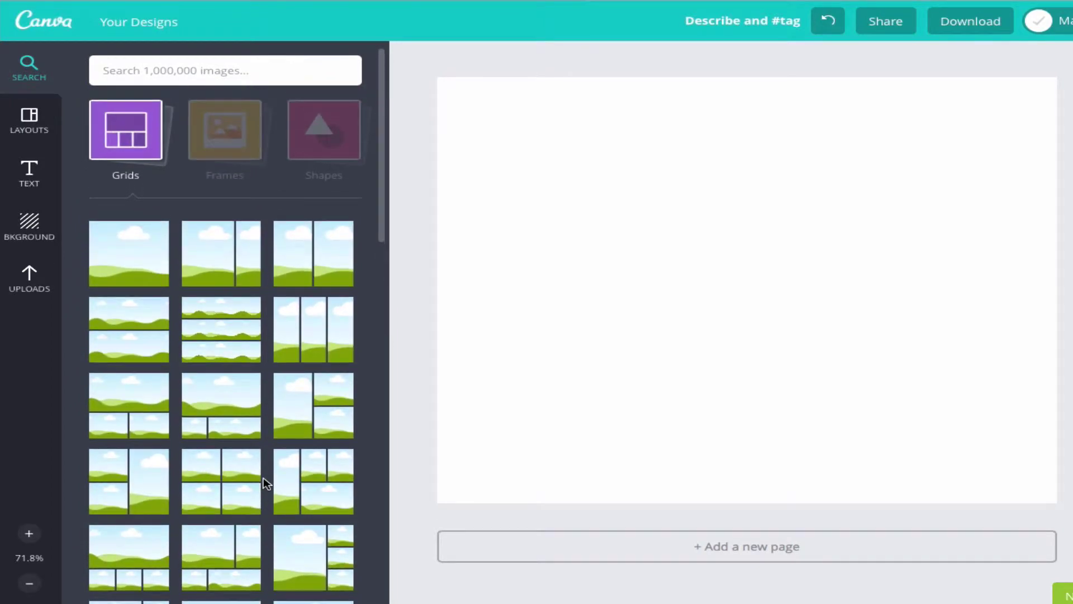
left_click(201, 336)
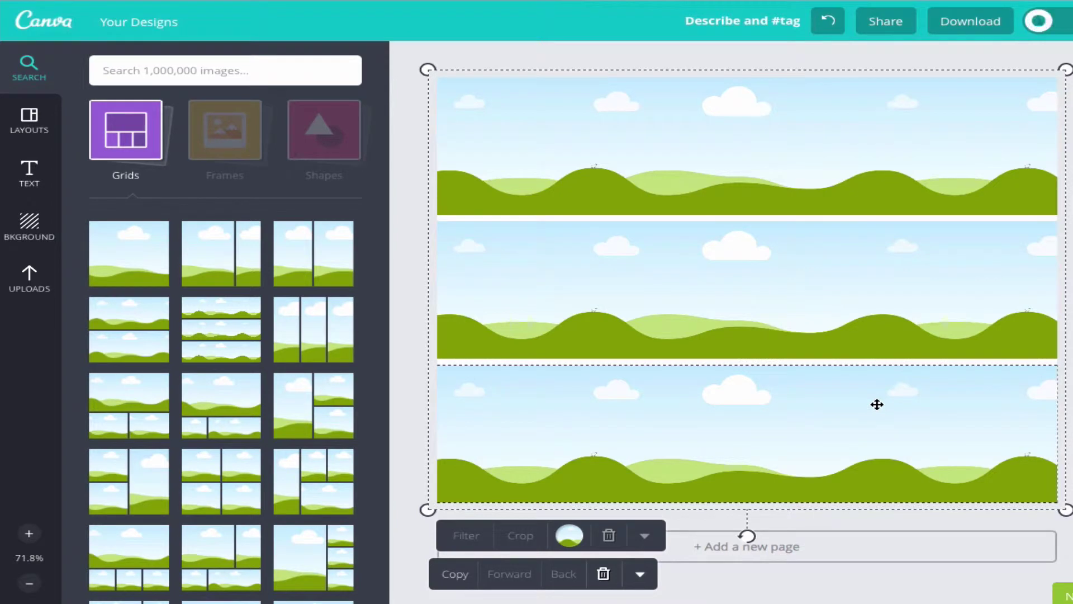
key("Delete")
Step: Try a teal-outlined photo frame on the page, enlarge it slightly, and delete it
left_click(133, 168)
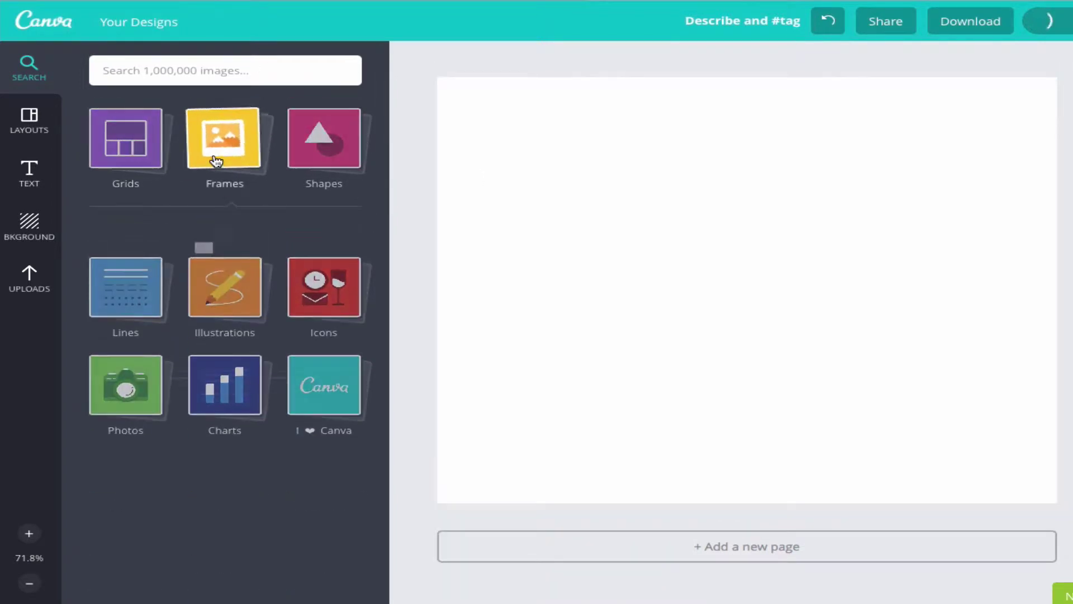
left_click(217, 161)
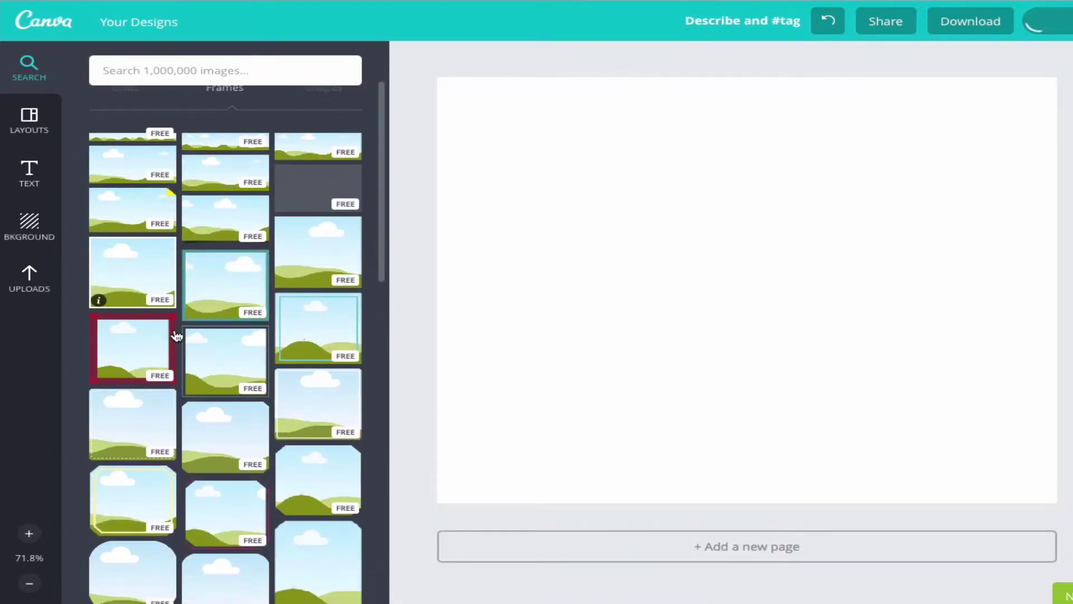
left_click(219, 358)
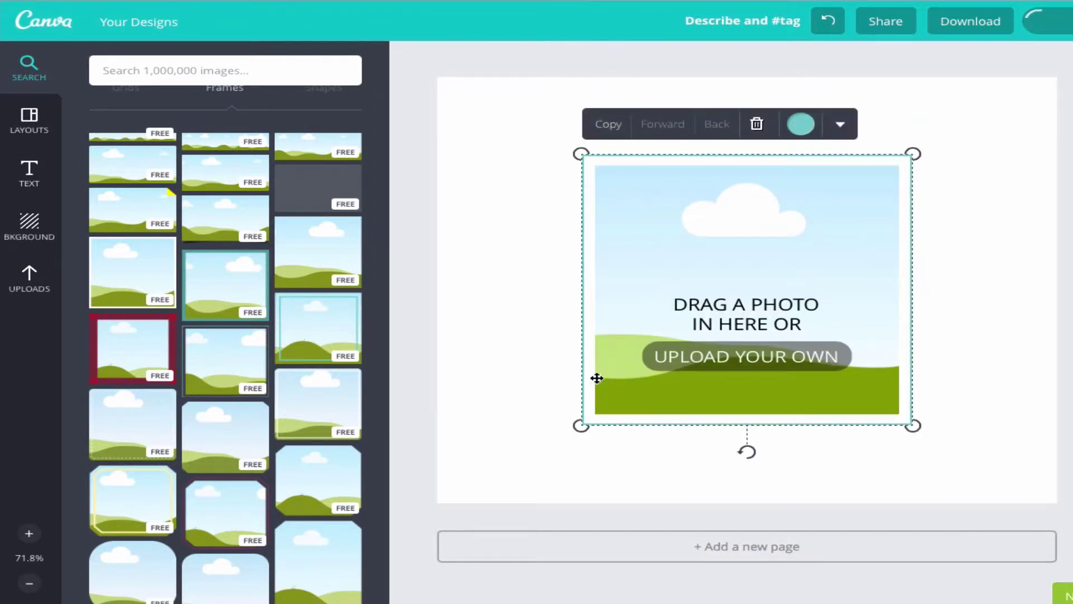
left_click_drag(581, 425, 545, 454)
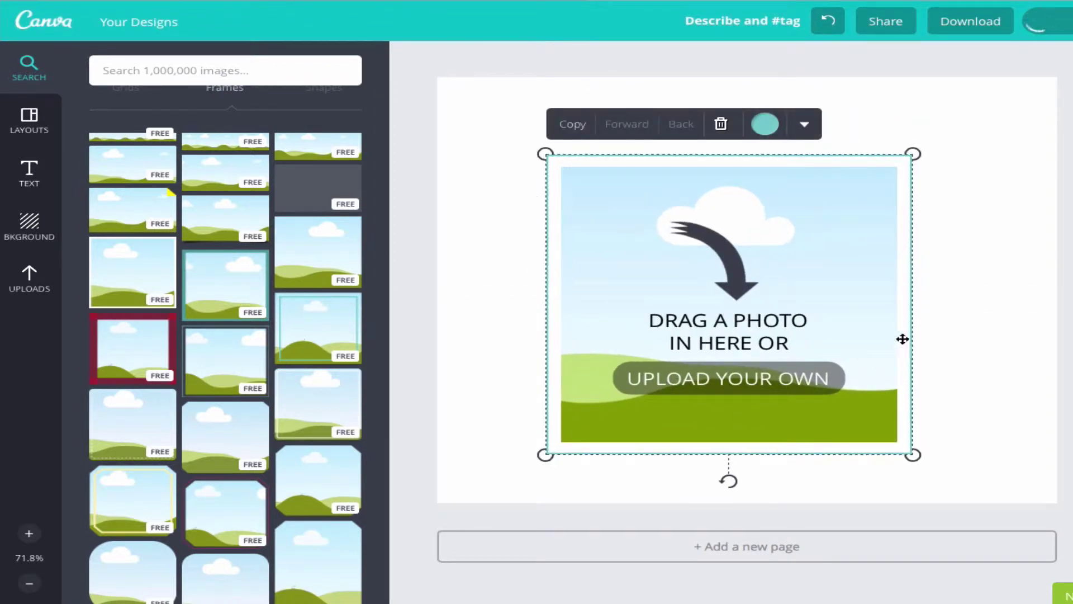
left_click(721, 124)
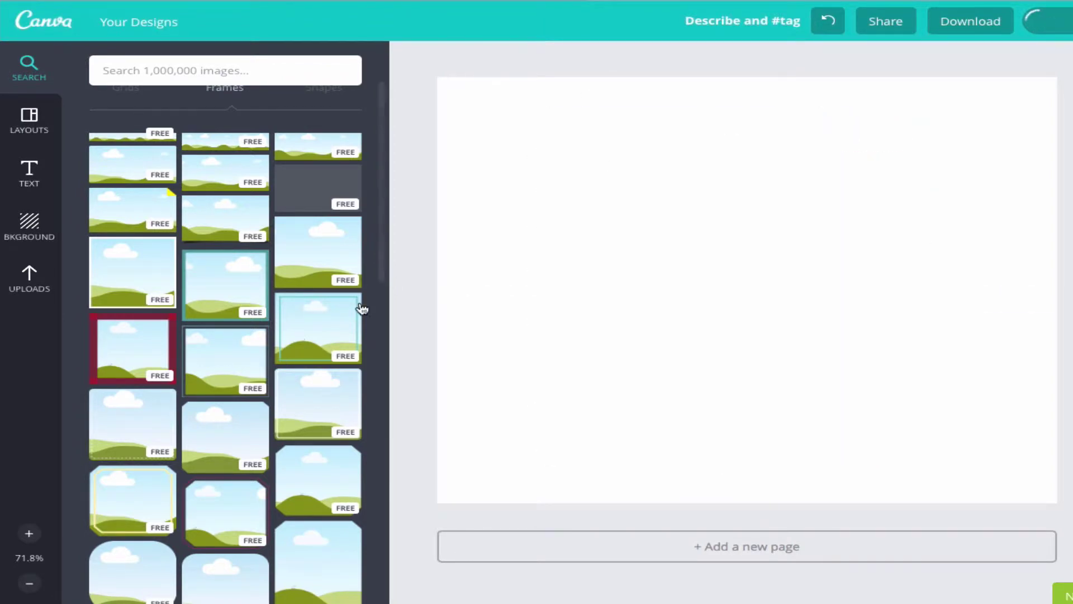
Step: Try the photo frame with the thick red border on the page, delete it, and close the Frames collection
left_click(108, 376)
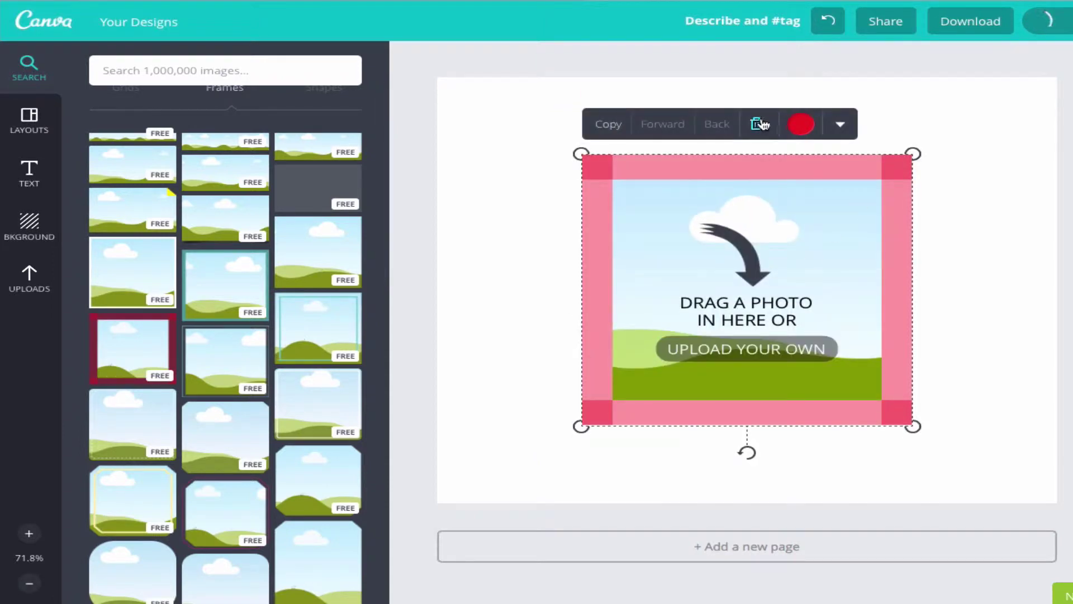
left_click(760, 124)
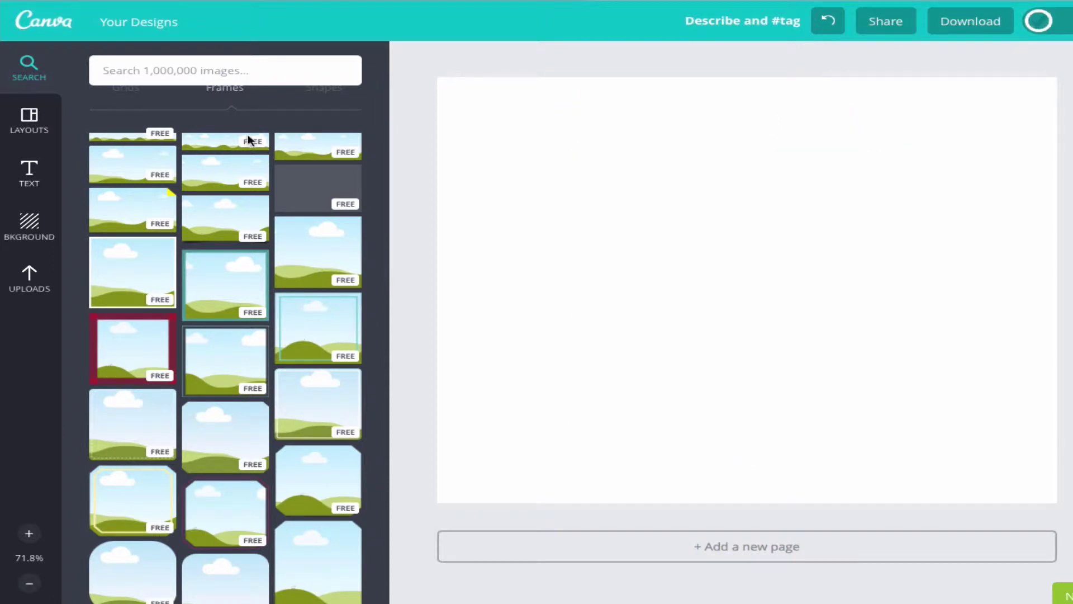
scroll(191, 239, "up", 3)
left_click(250, 141)
Step: Browse the Shapes, Lines and Illustrations collections for available design elements
left_click(356, 145)
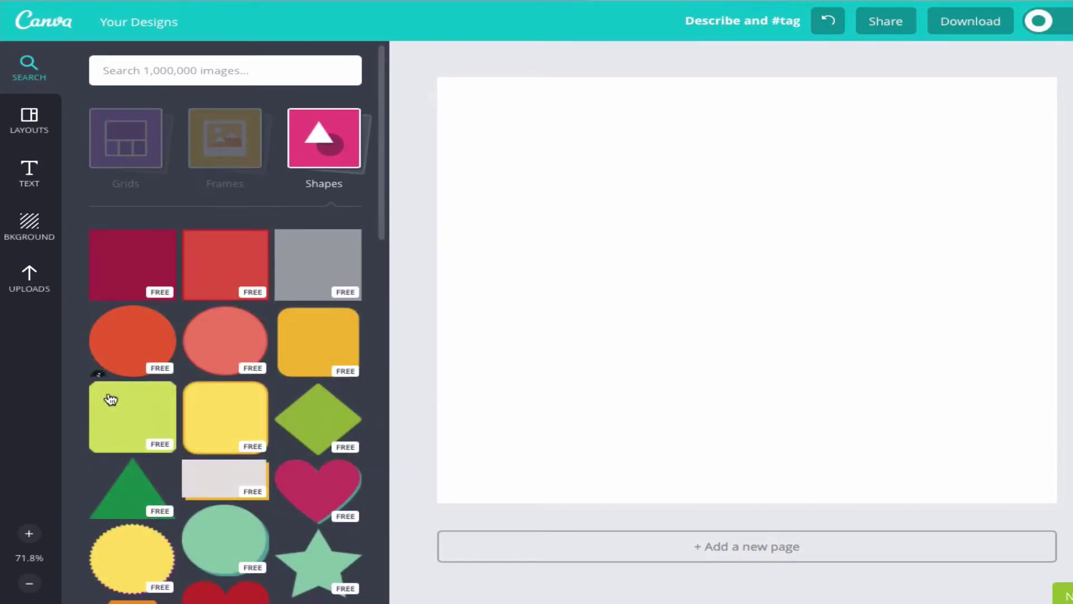
left_click(348, 139)
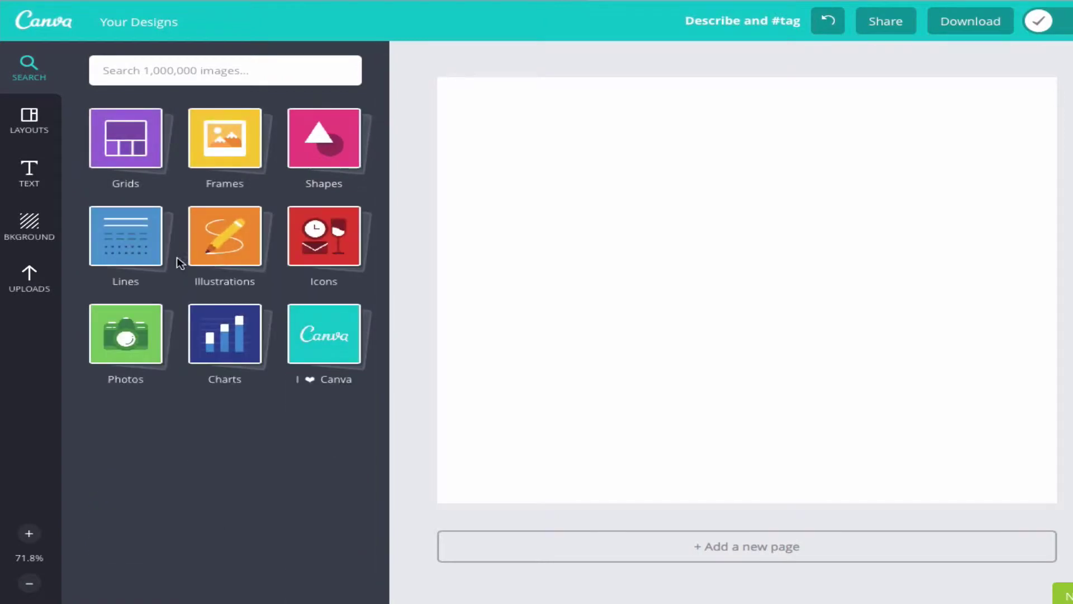
left_click(137, 262)
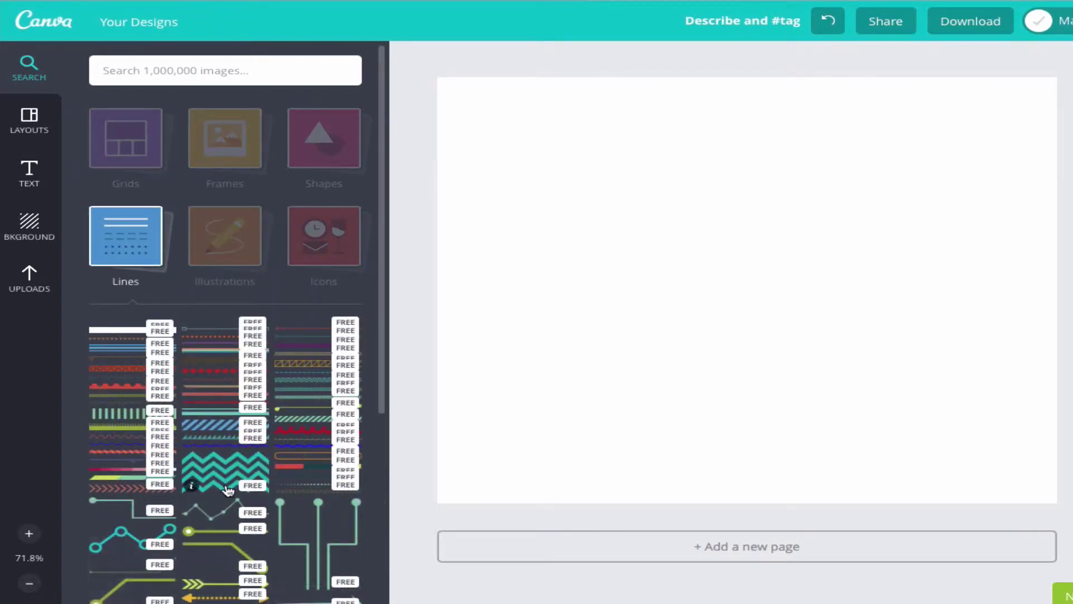
left_click(135, 248)
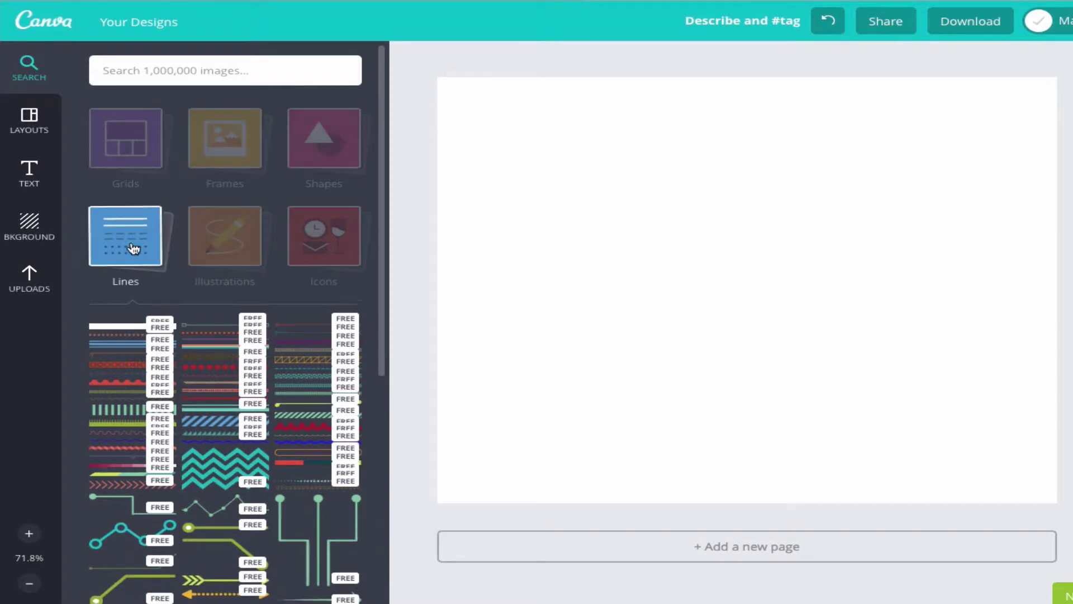
left_click(254, 245)
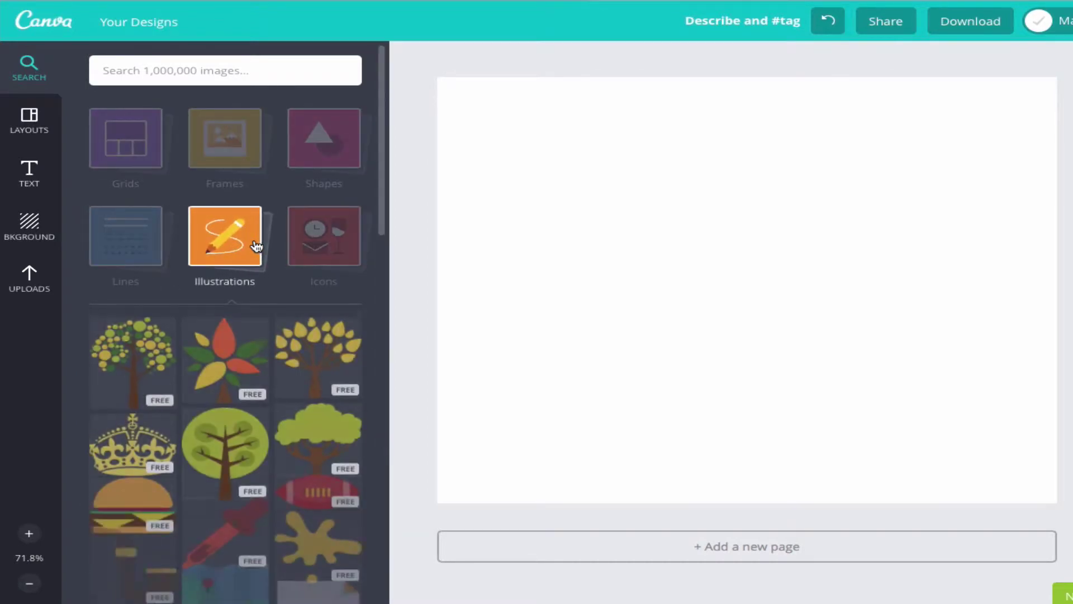
scroll(208, 465, "down", 8)
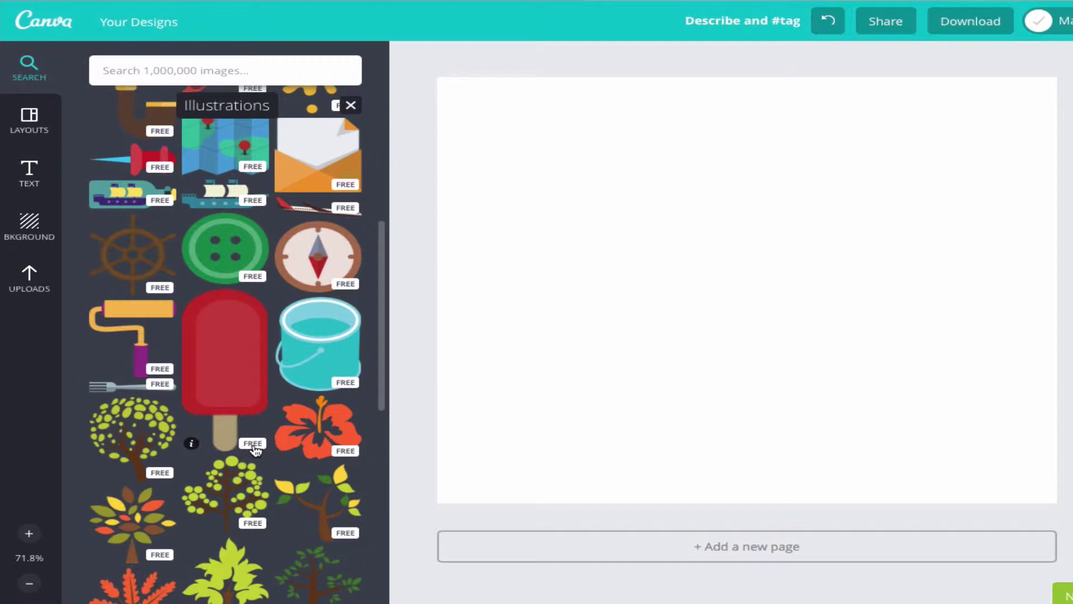
scroll(255, 449, "down", 15)
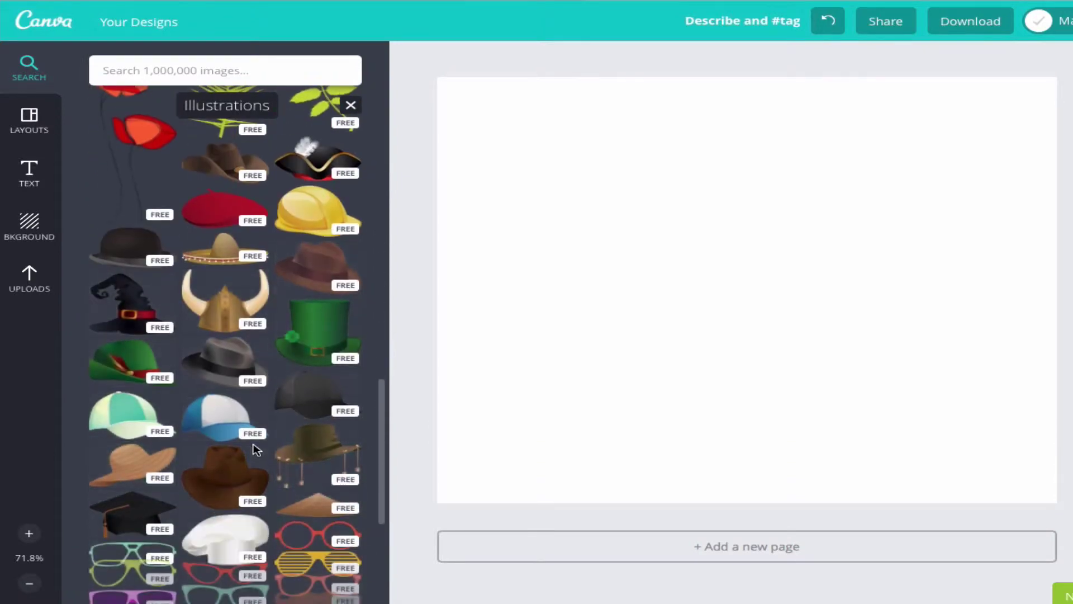
Step: Browse the remaining Illustrations, look through the Icons collection, and close it
scroll(254, 449, "down", 7)
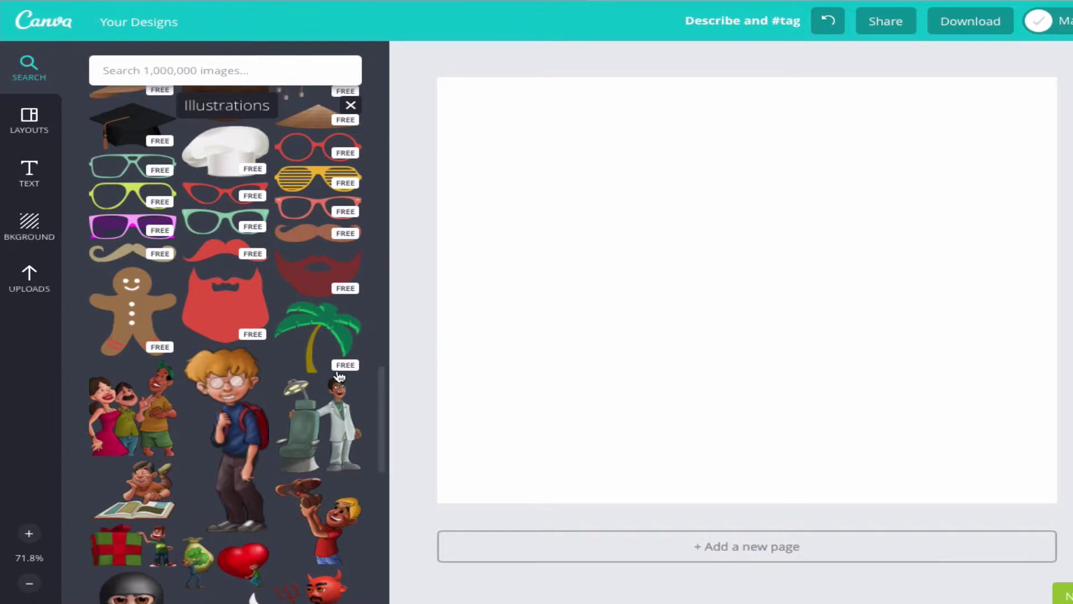
scroll(339, 377, "up", 10)
scroll(340, 376, "up", 10)
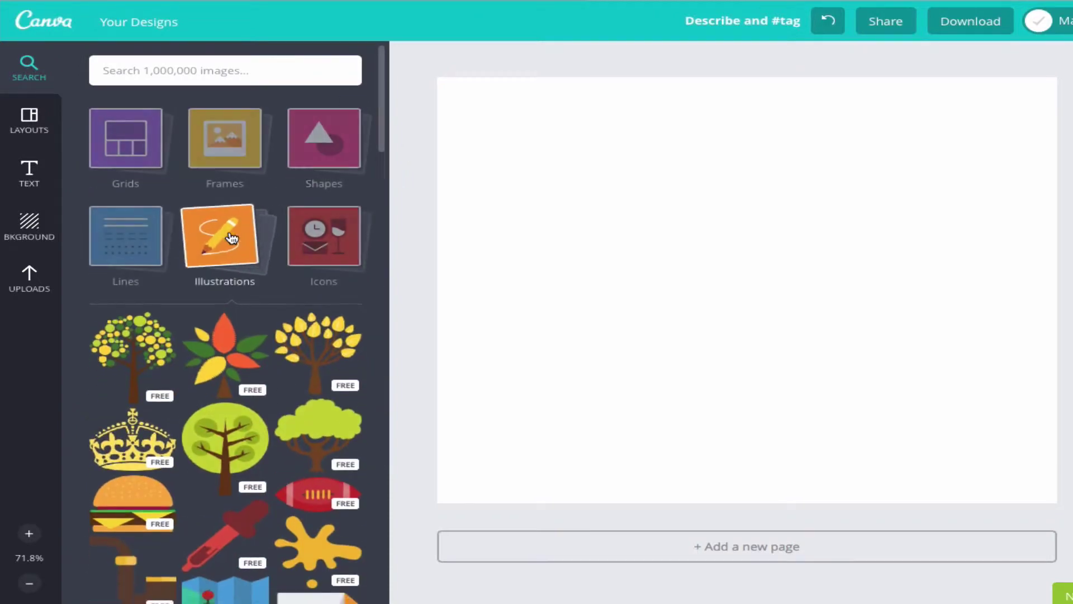
left_click(340, 250)
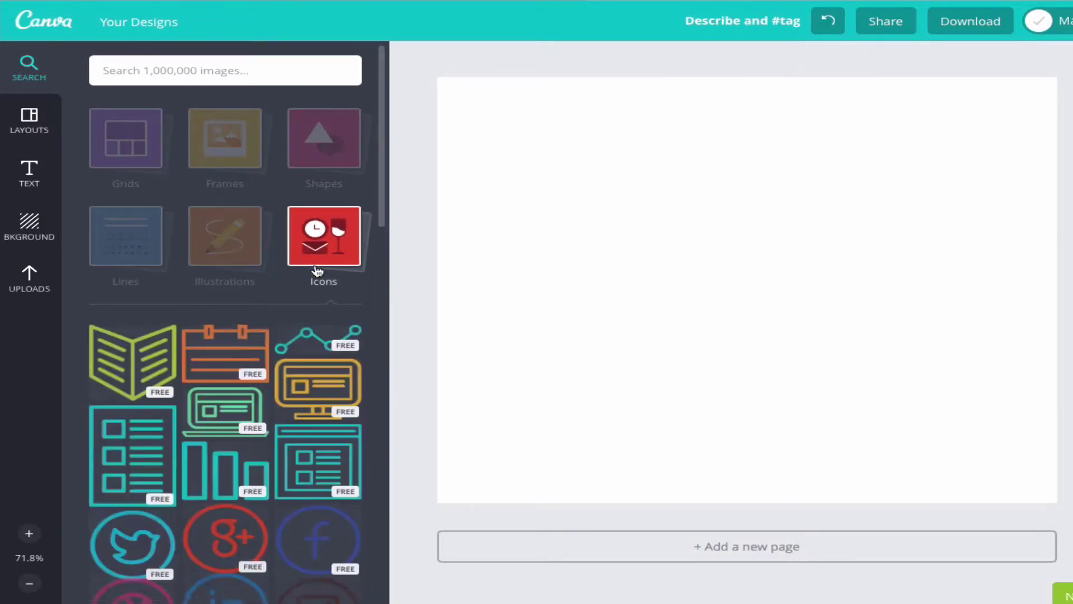
scroll(204, 493, "down", 10)
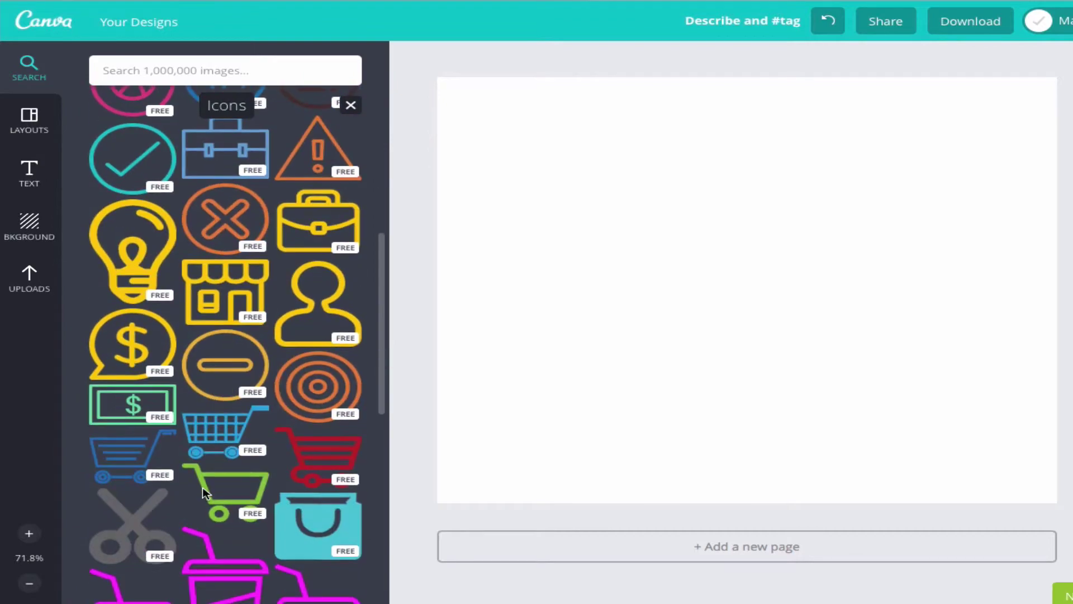
scroll(240, 391, "up", 10)
scroll(280, 285, "down", 3)
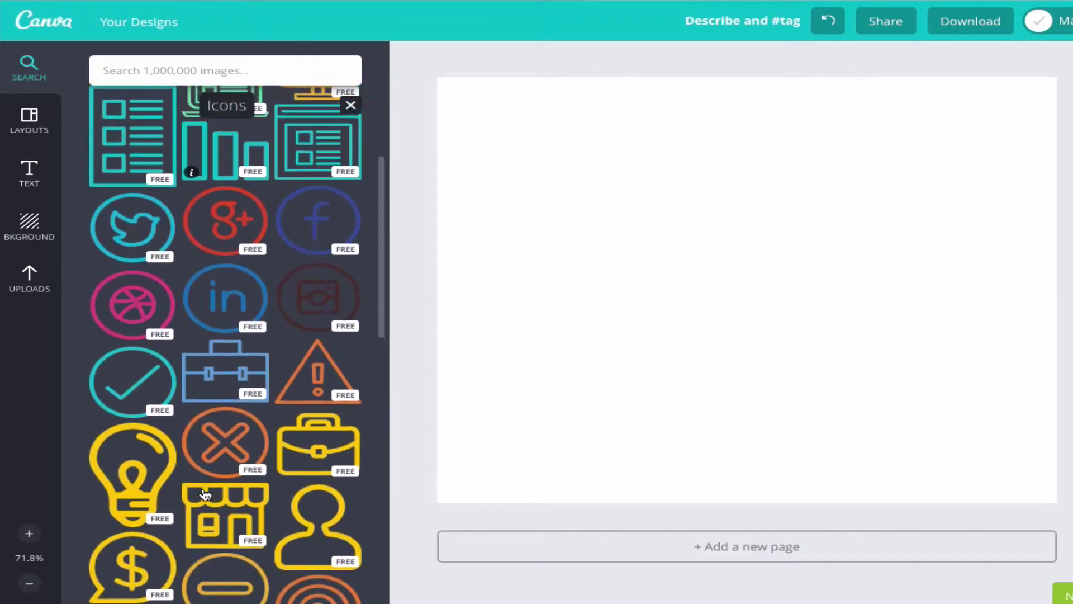
scroll(281, 283, "up", 3)
left_click(324, 235)
Step: Look through the Photos, Charts and I ♥ Canva collections for available design elements, and close the last one
left_click(126, 334)
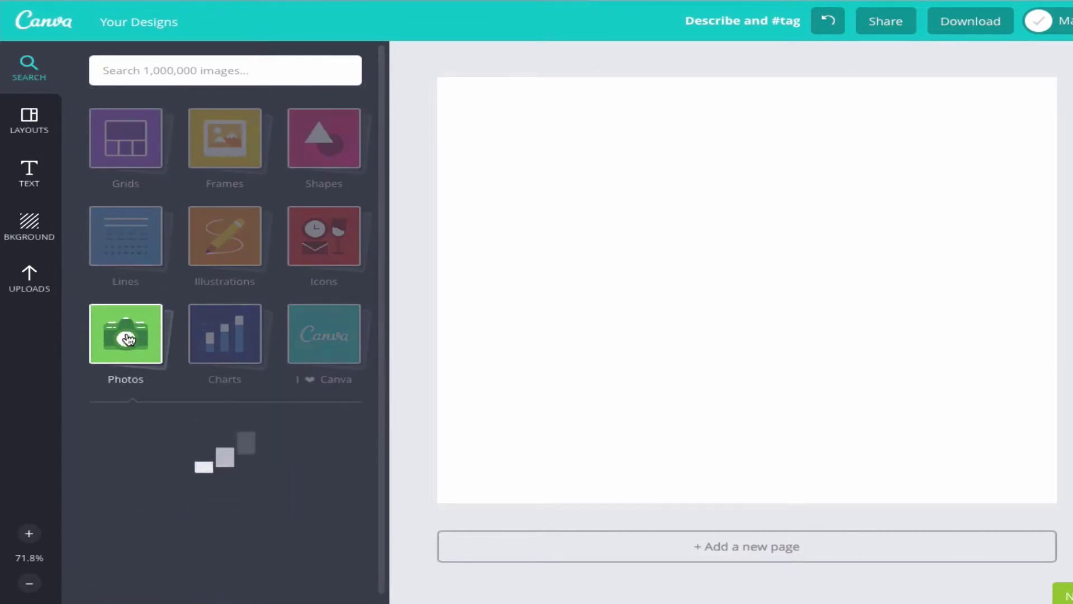
scroll(279, 485, "down", 6)
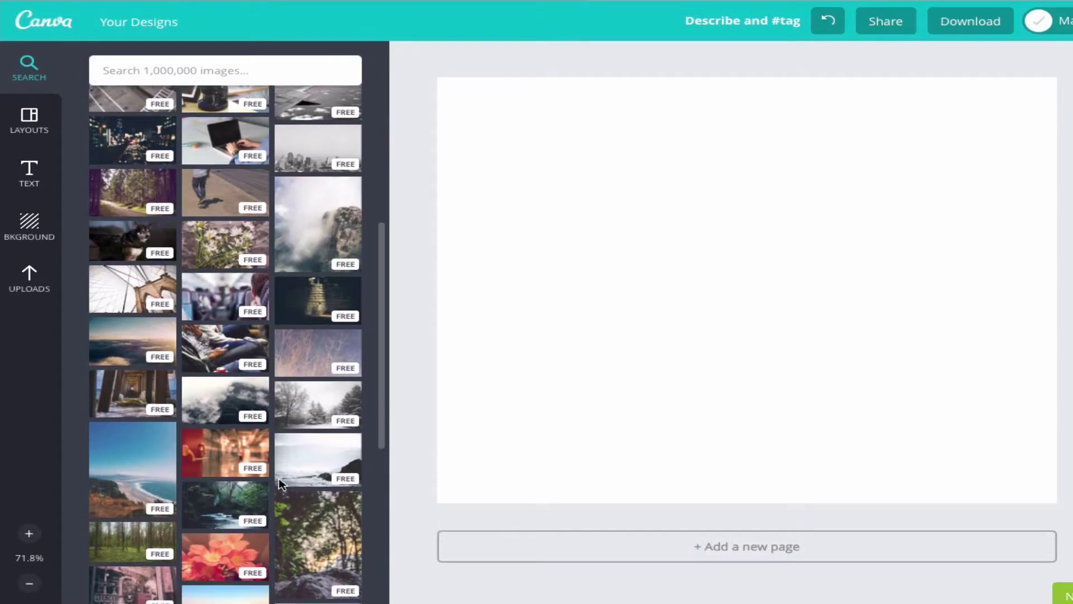
scroll(279, 484, "down", 5)
scroll(281, 484, "up", 15)
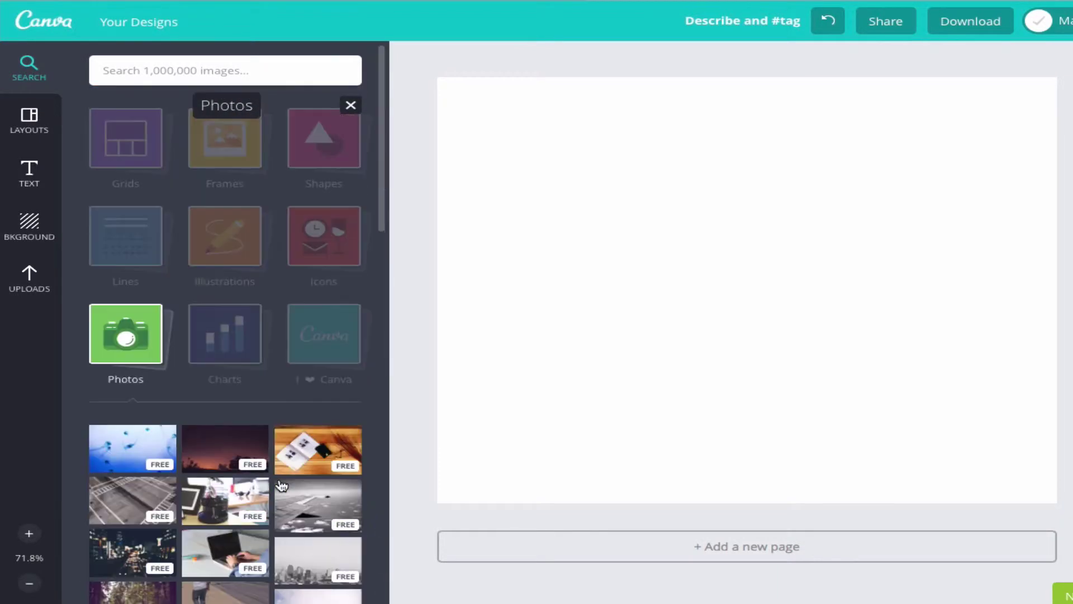
left_click(225, 334)
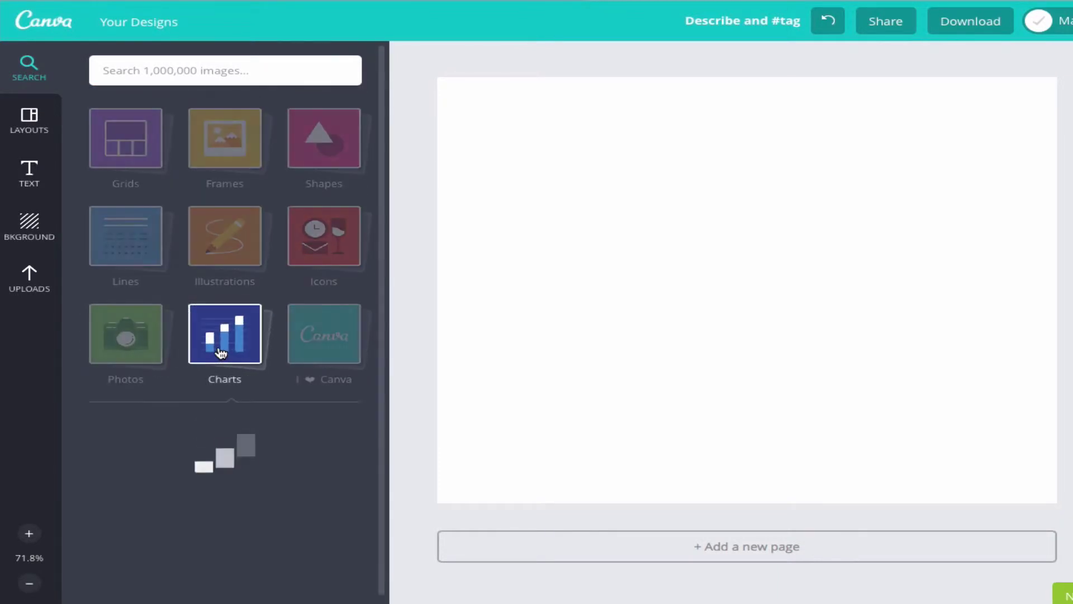
scroll(220, 486, "down", 6)
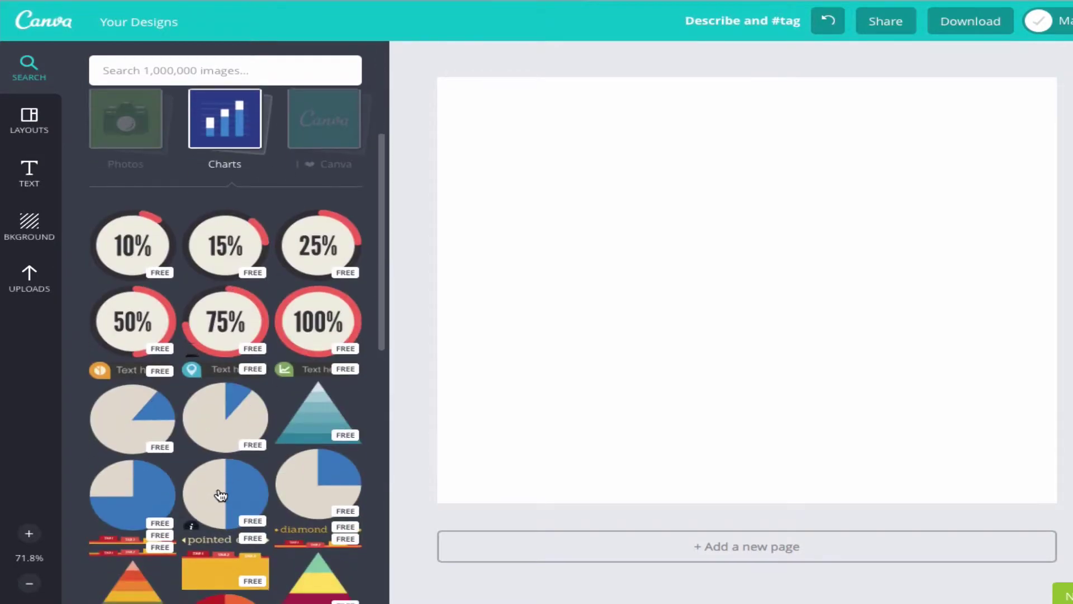
scroll(221, 495, "up", 6)
left_click(224, 253)
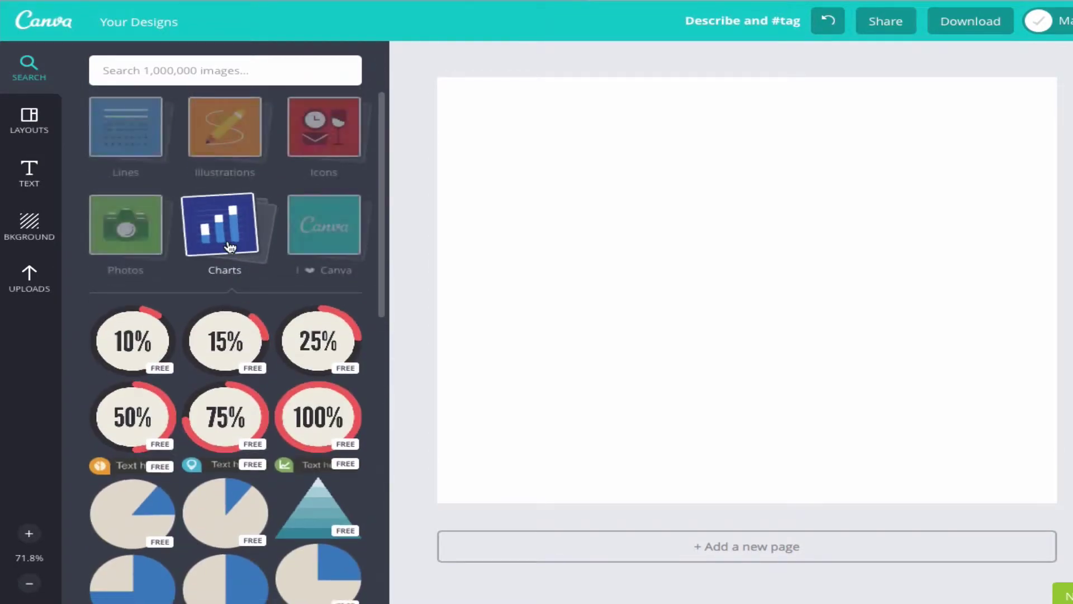
left_click(327, 331)
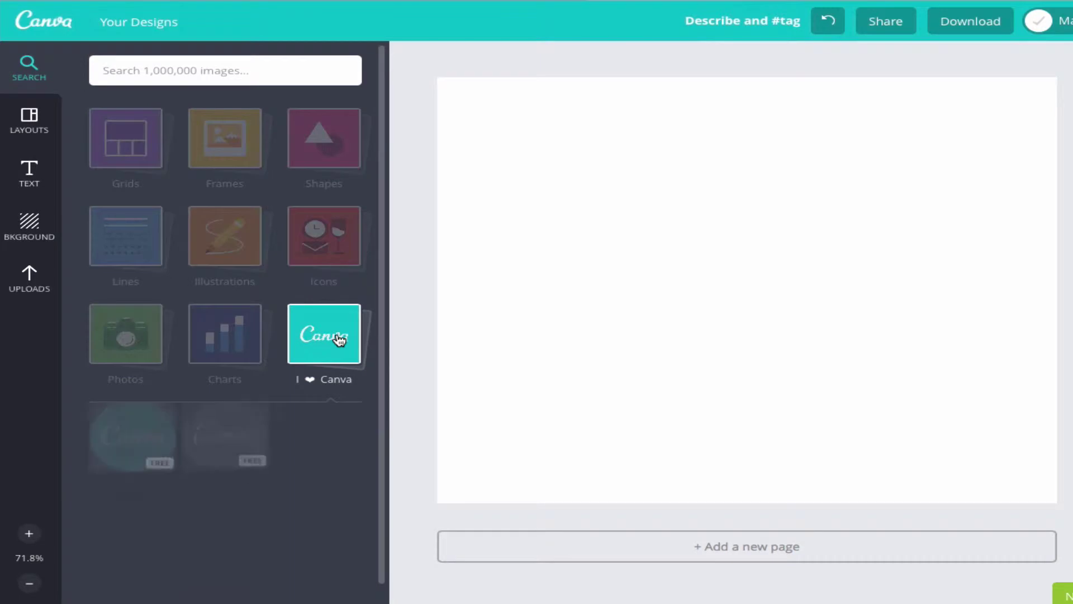
scroll(237, 492, "down", 2)
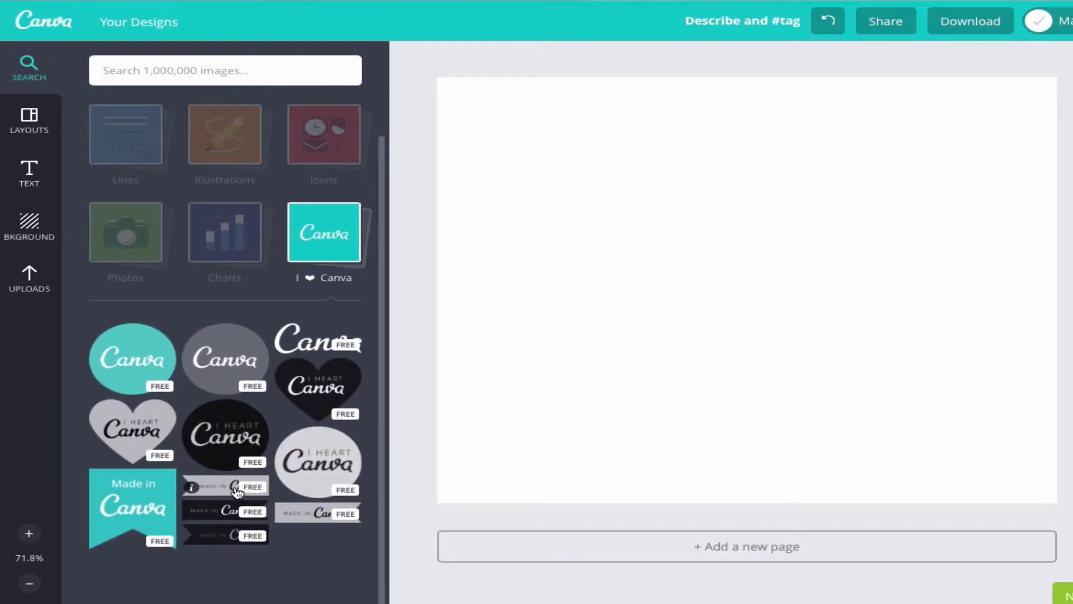
left_click(291, 272)
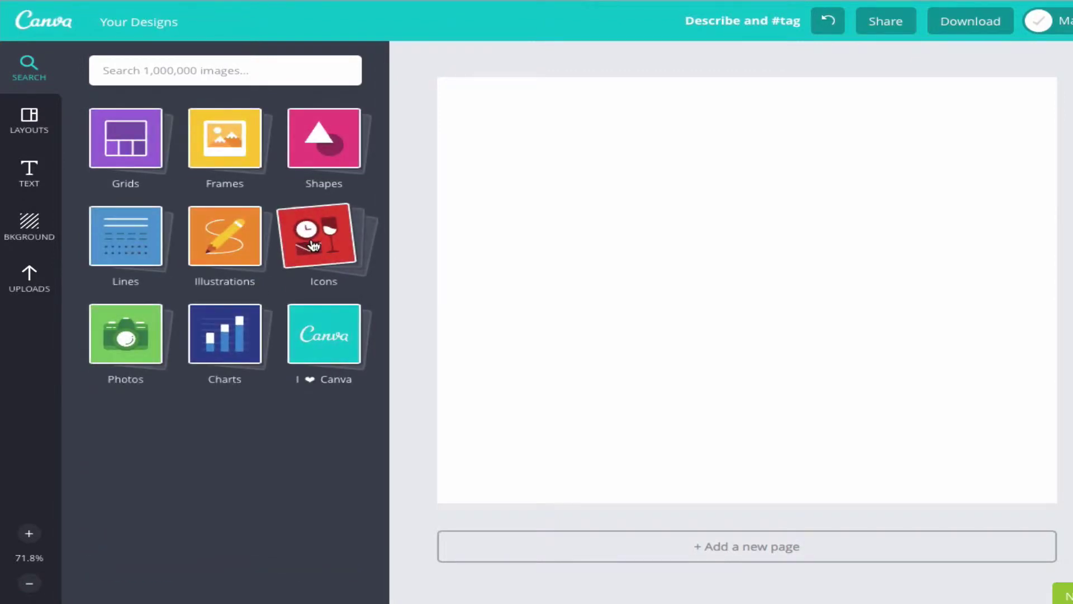
Step: Apply the free green "Creativity is intelligence having fun" layout to the page and replace the word CREATIVITY with EXAMPLE
left_click(31, 122)
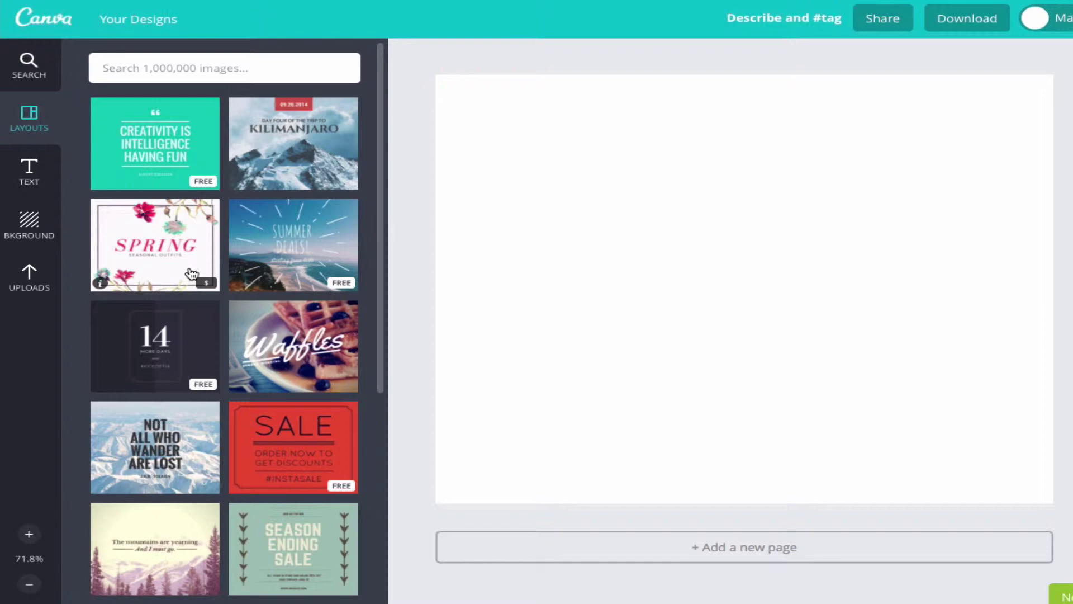
left_click(155, 170)
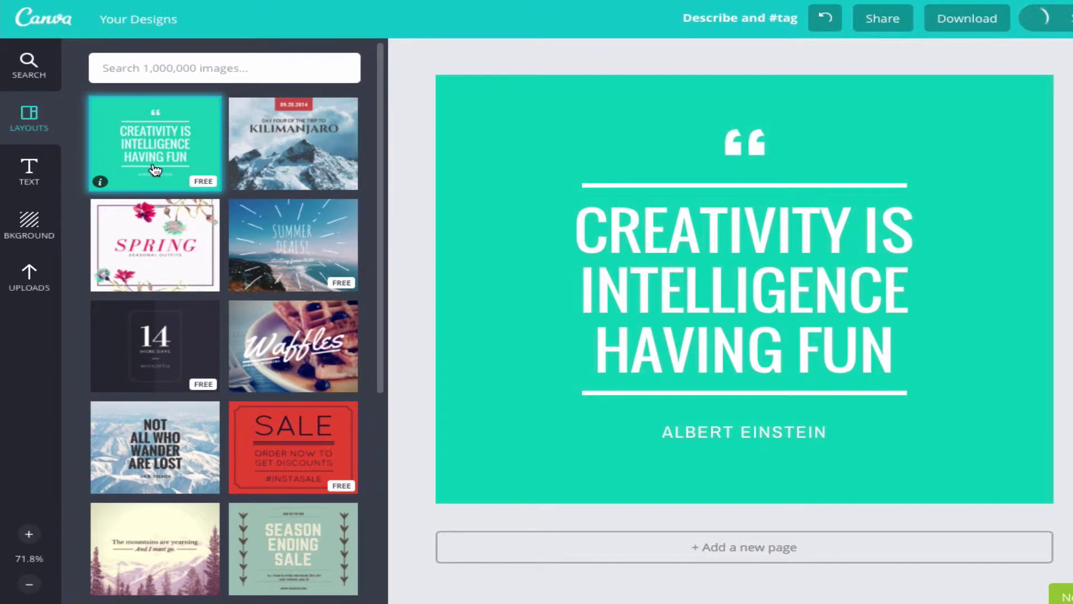
double_click(664, 218)
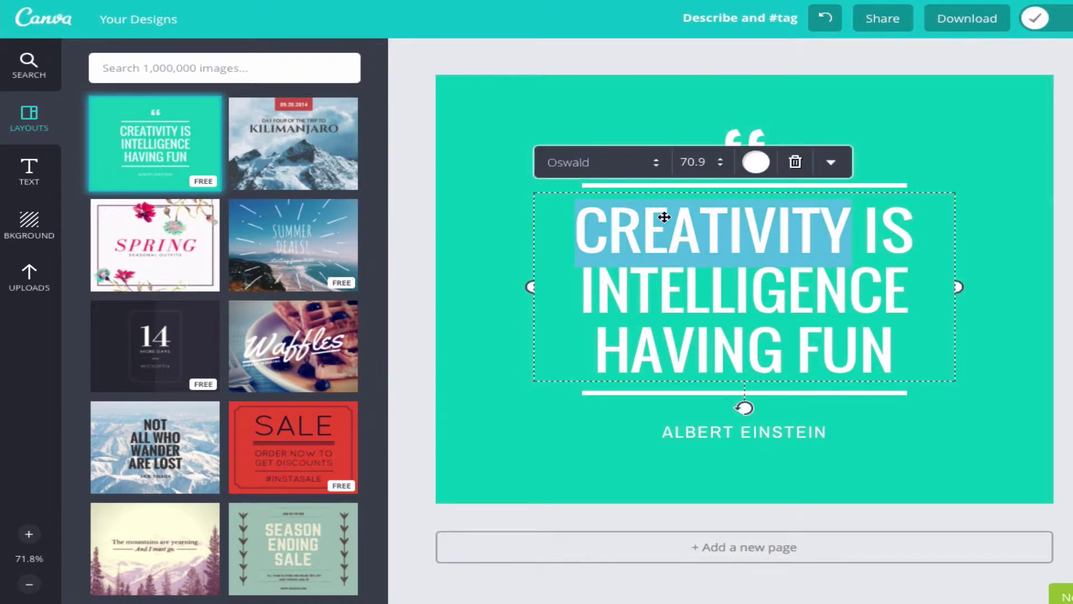
type("EXAMPLE")
Step: Change the whole quote text to the Oregano font and colour it green
double_click(761, 221)
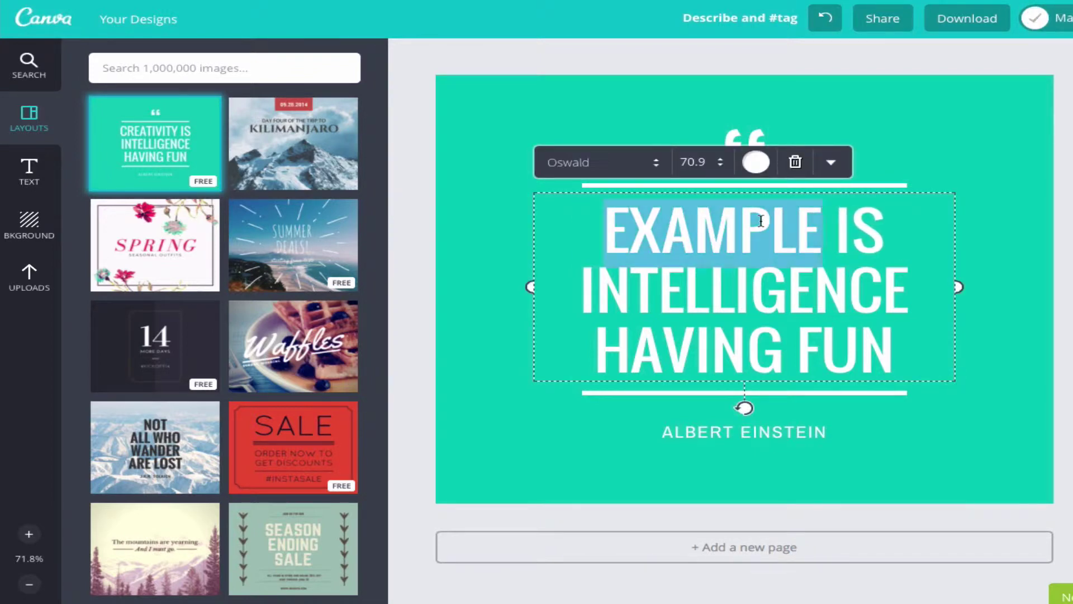
key("ctrl+a")
left_click(615, 162)
left_click(603, 197)
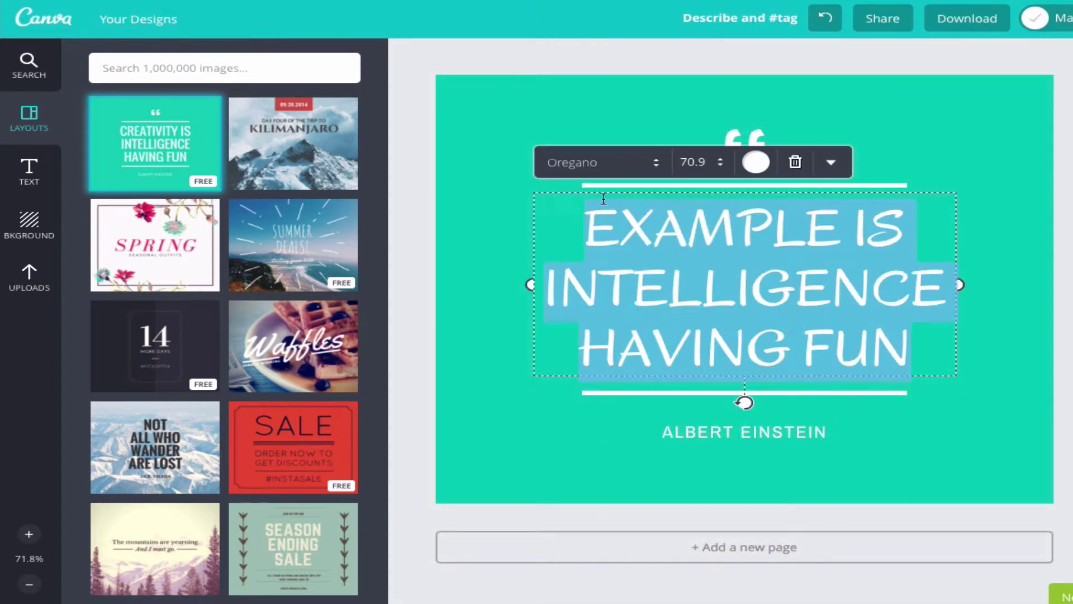
left_click(763, 163)
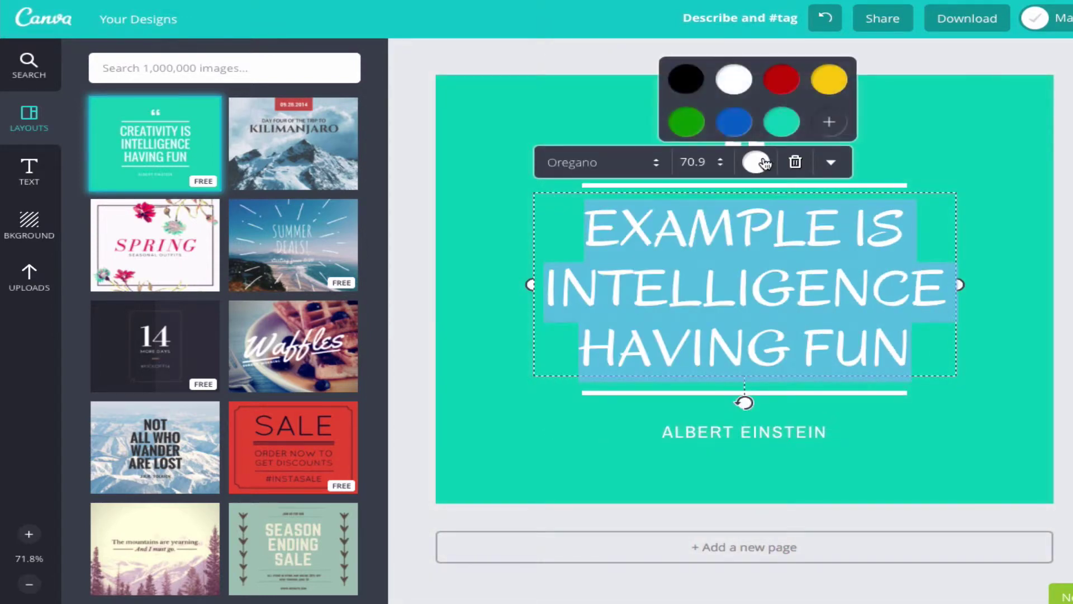
left_click(687, 121)
left_click(896, 118)
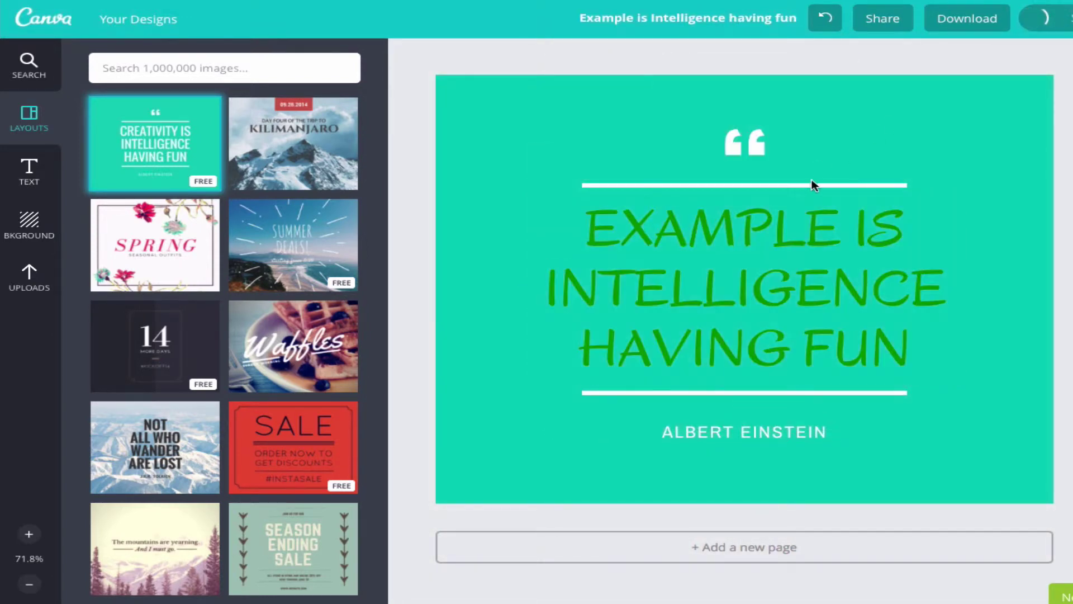
Step: Delete the white line above the quote text
left_click(809, 185)
key("Delete")
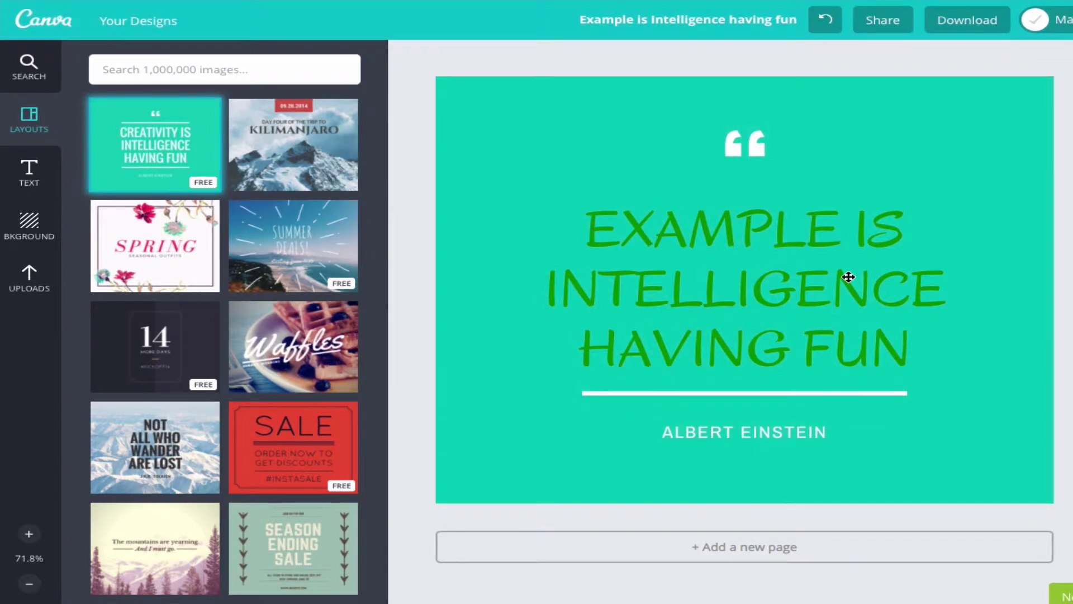
Step: Try an "Add text" heading in the page's upper-left area with size 16 and the Alfa Slab One font, and delete it
left_click(35, 185)
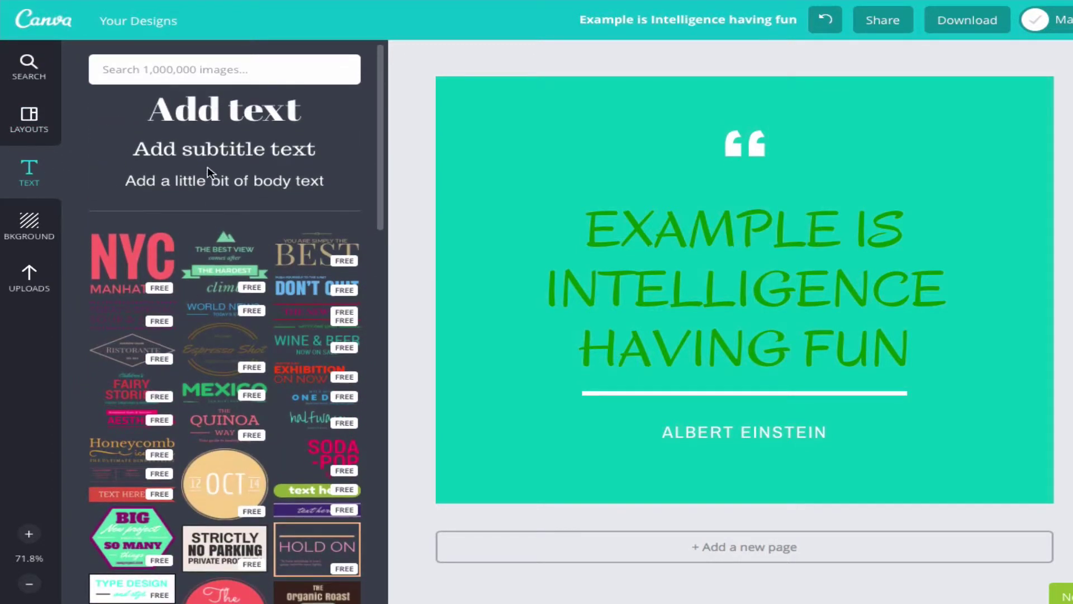
scroll(201, 386, "down", 2)
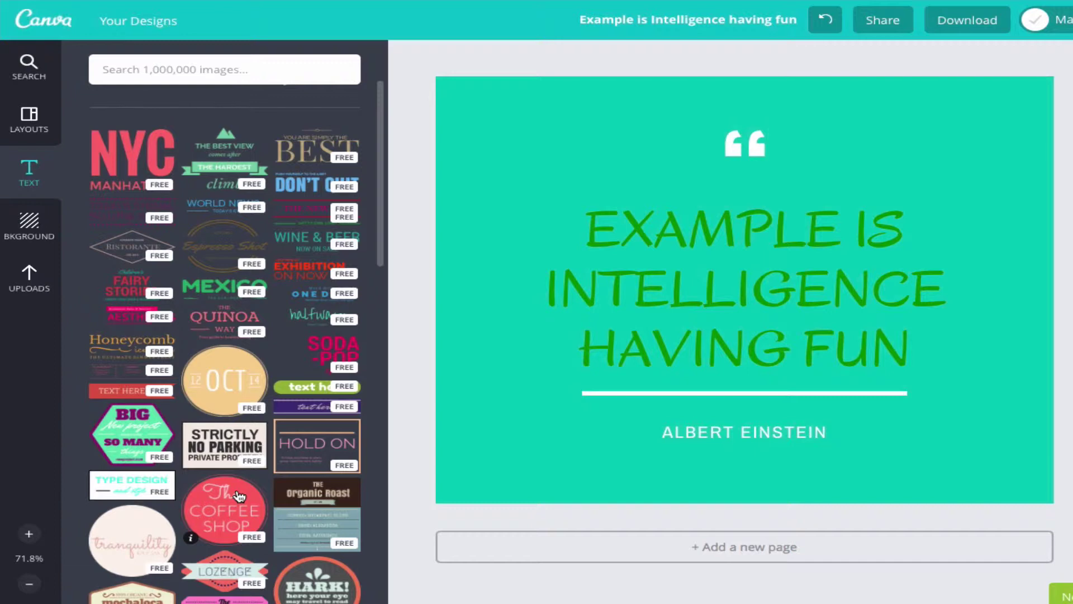
scroll(239, 496, "up", 2)
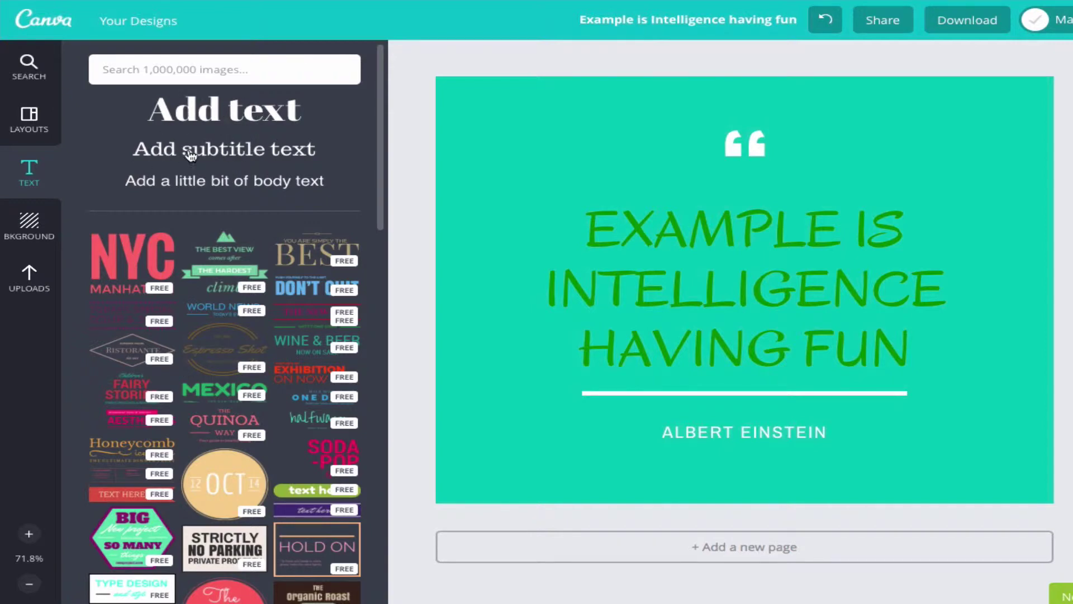
left_click_drag(237, 104, 577, 113)
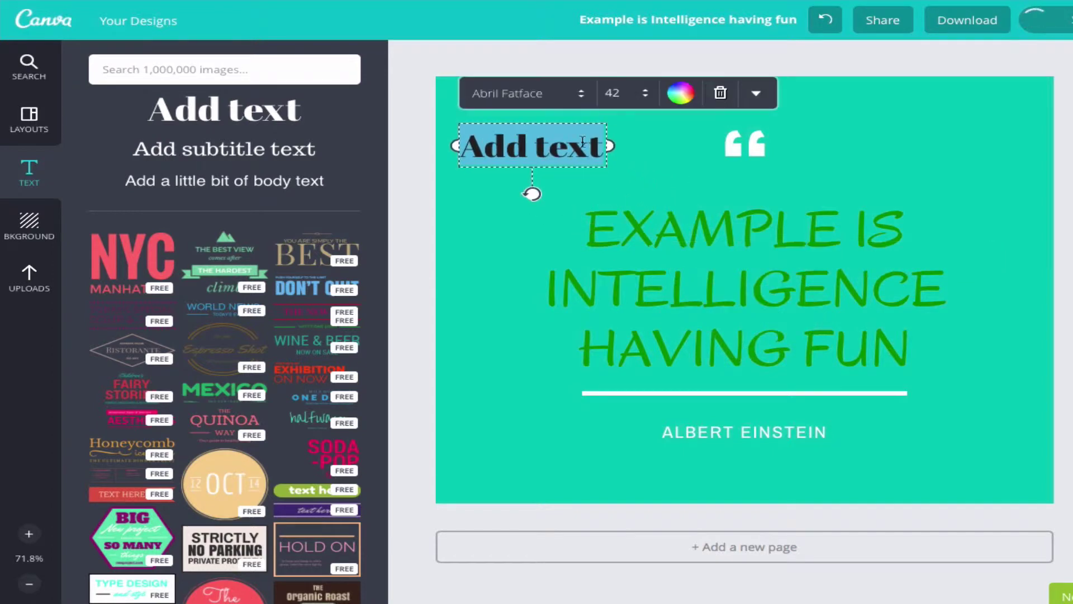
left_click(620, 94)
left_click(631, 164)
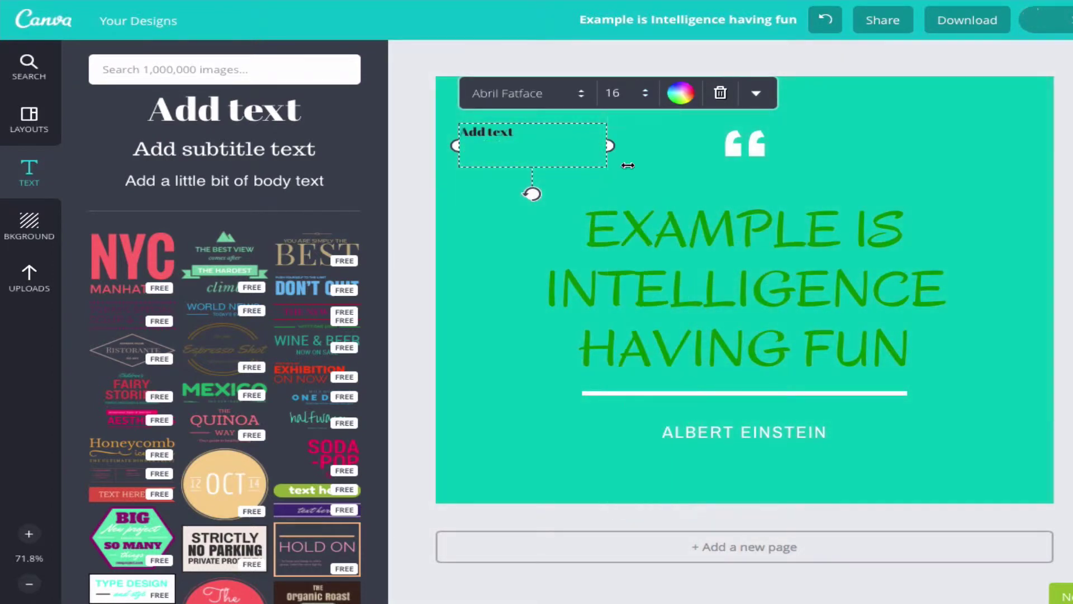
left_click(552, 95)
left_click(582, 249)
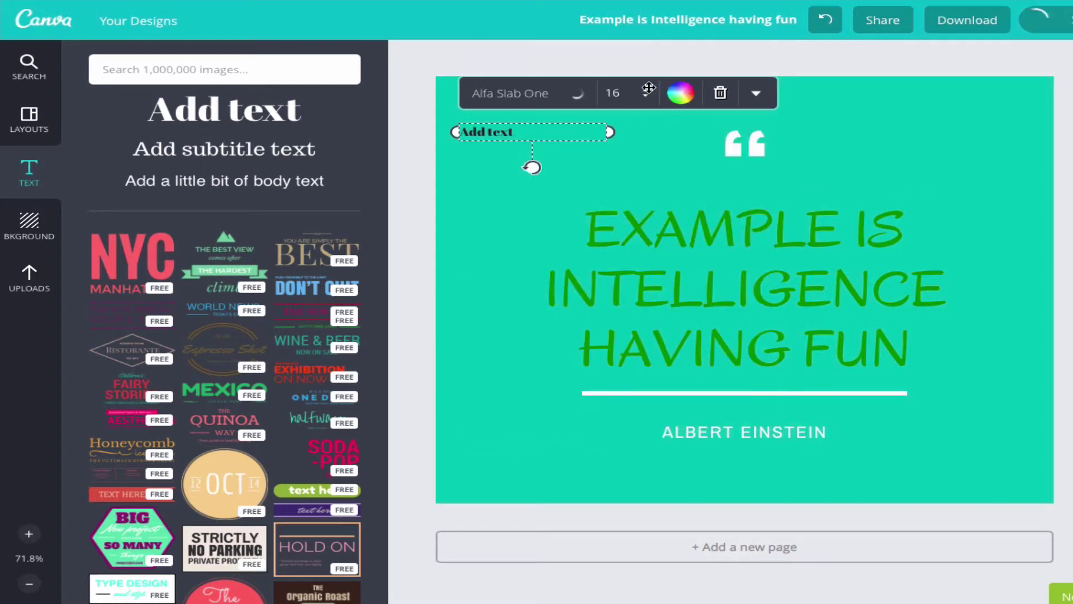
left_click(550, 123)
key("BackSpace")
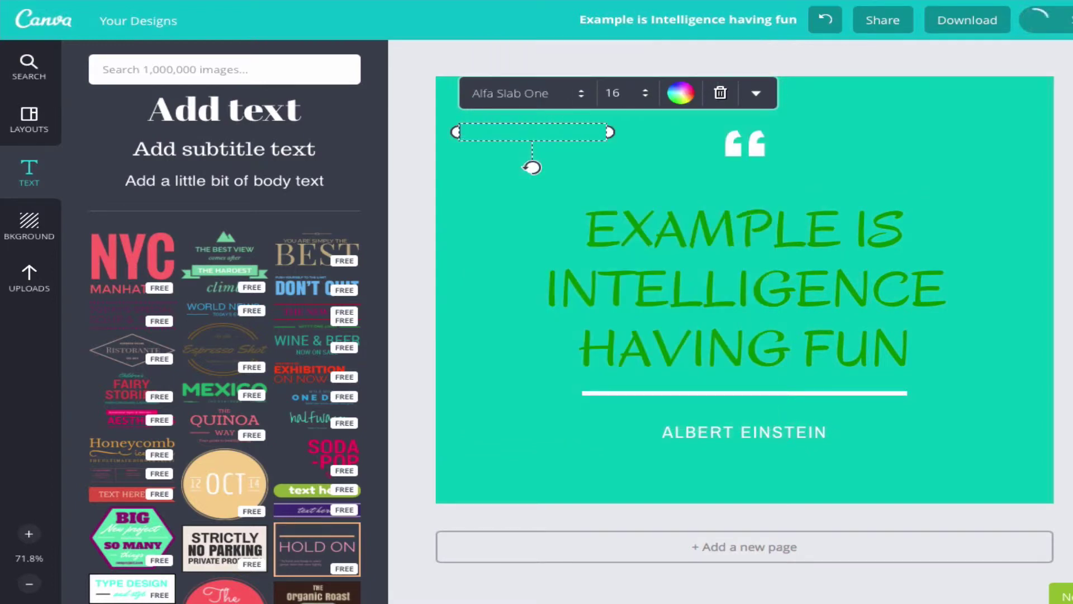
Step: Delete the green quote text and add the blue "DON'T QUIT" text preset to the page
left_click(681, 230)
left_click(792, 163)
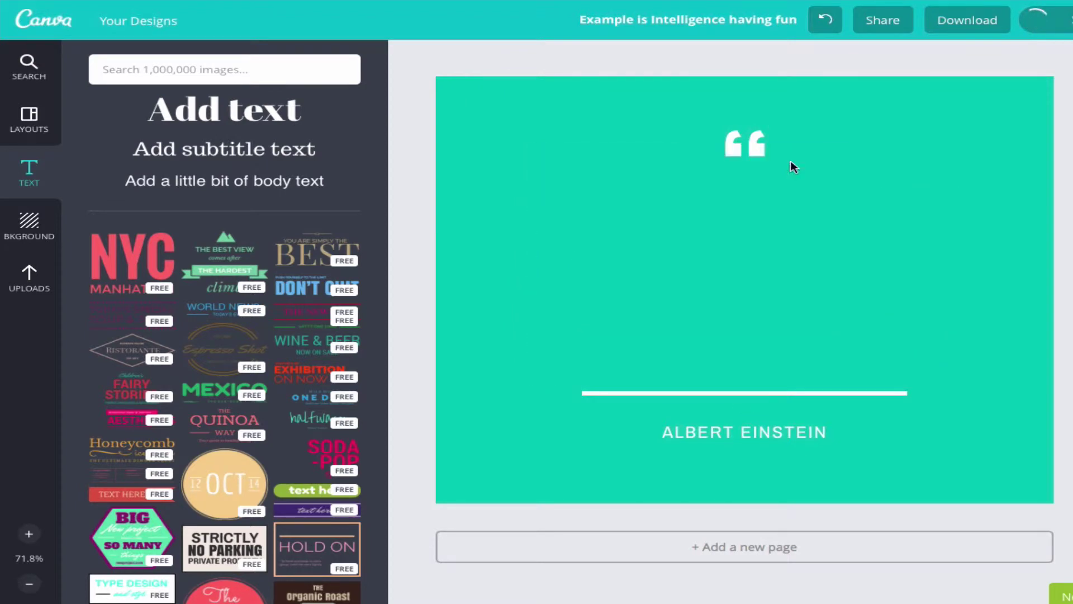
left_click(294, 288)
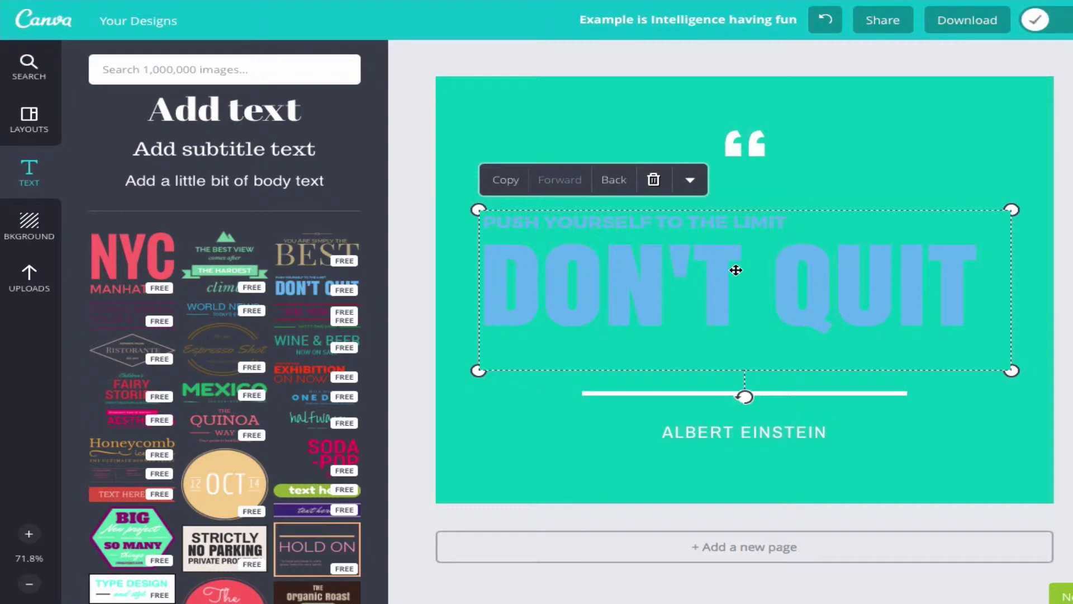
Step: Recolour the "DON'T QUIT" text light pink with the custom colour f1d8f1, trying several shades on the colour wheel
left_click(736, 270)
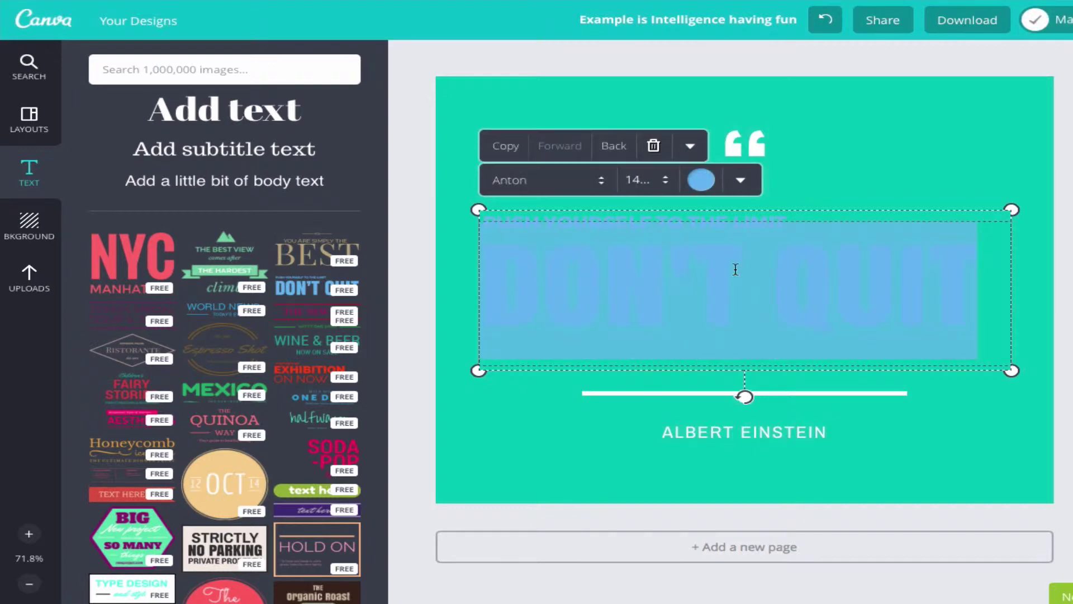
left_click(699, 179)
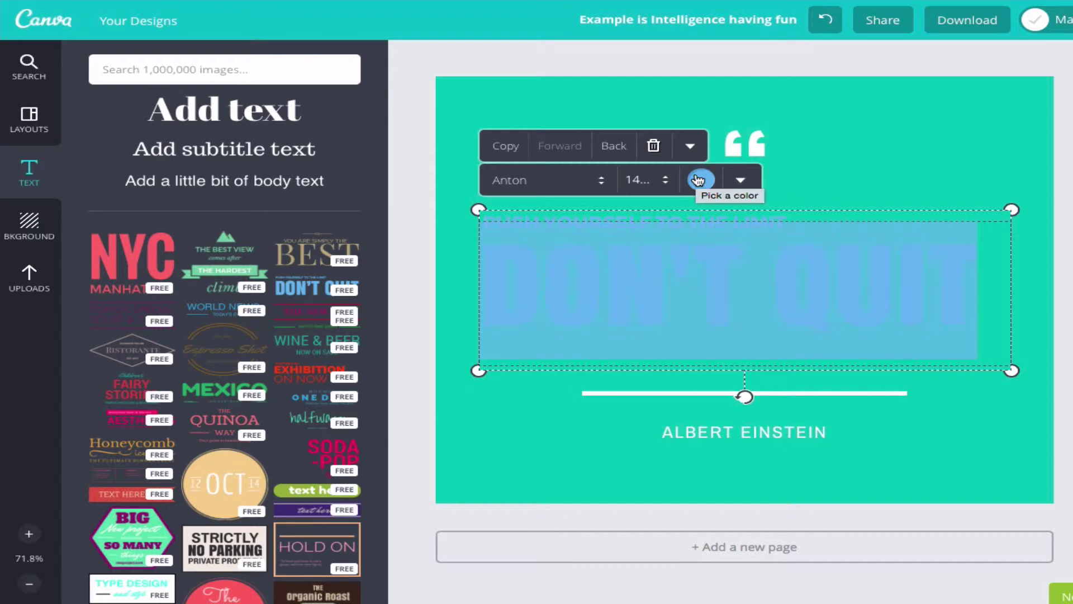
left_click(698, 180)
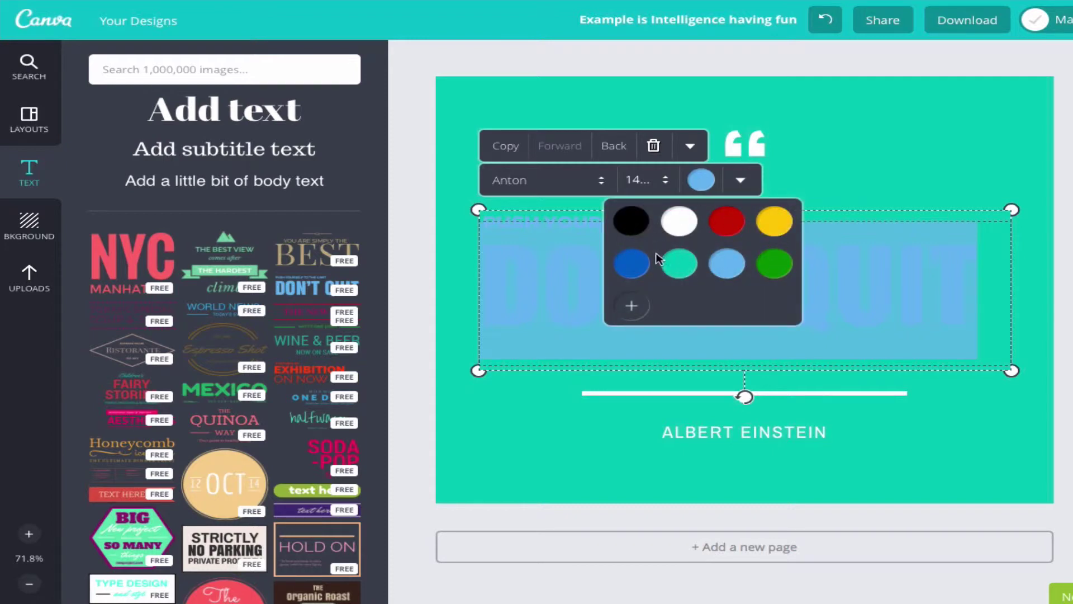
left_click(631, 307)
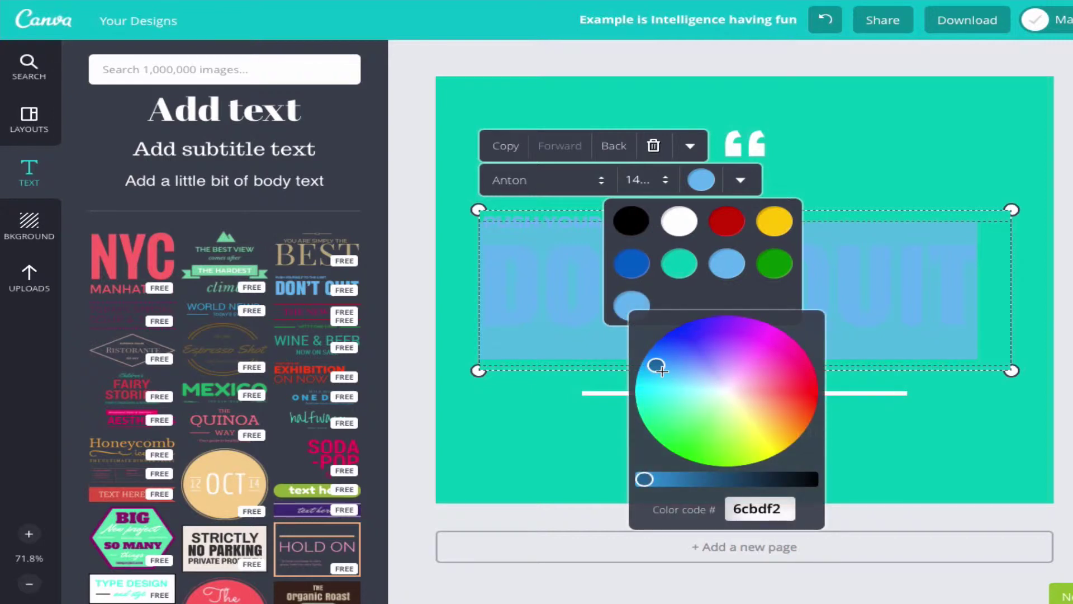
left_click(709, 334)
left_click(725, 367)
left_click(741, 410)
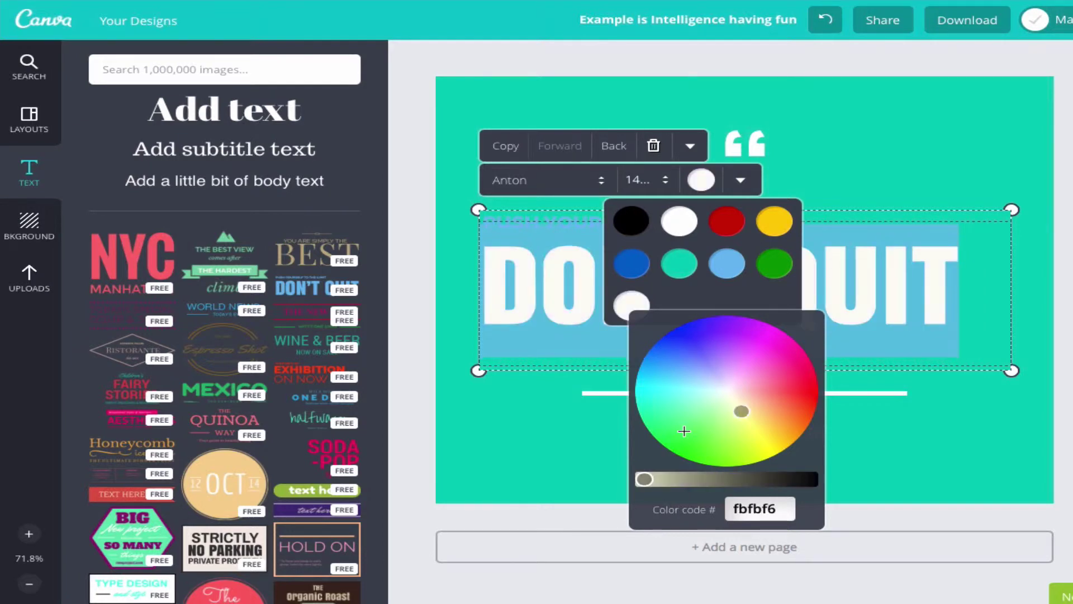
left_click(643, 381)
left_click(679, 355)
left_click(744, 361)
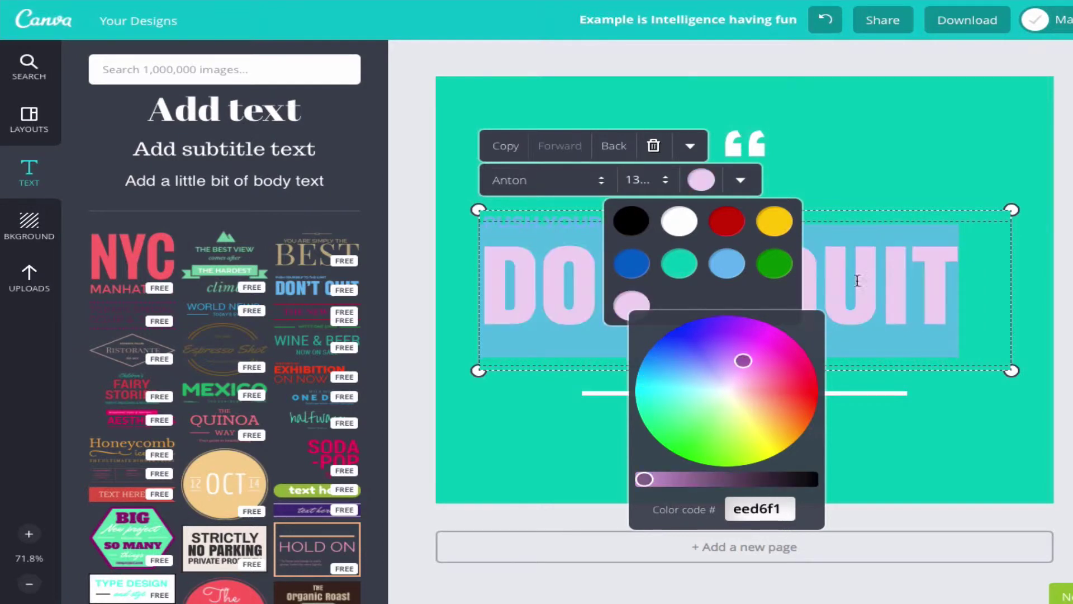
left_click(757, 364)
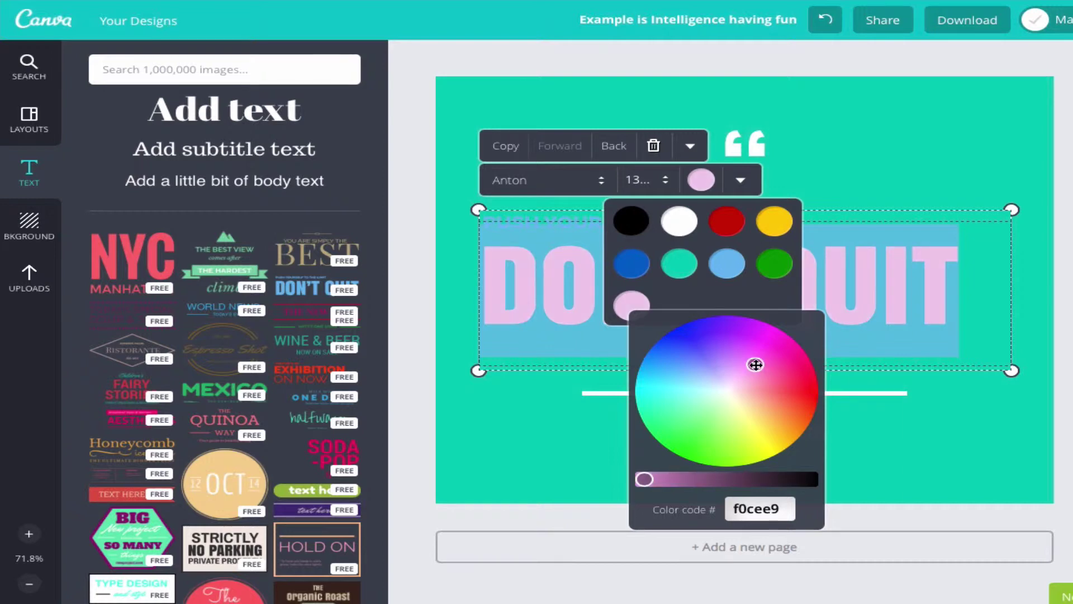
left_click_drag(731, 401, 731, 383)
left_click(746, 362)
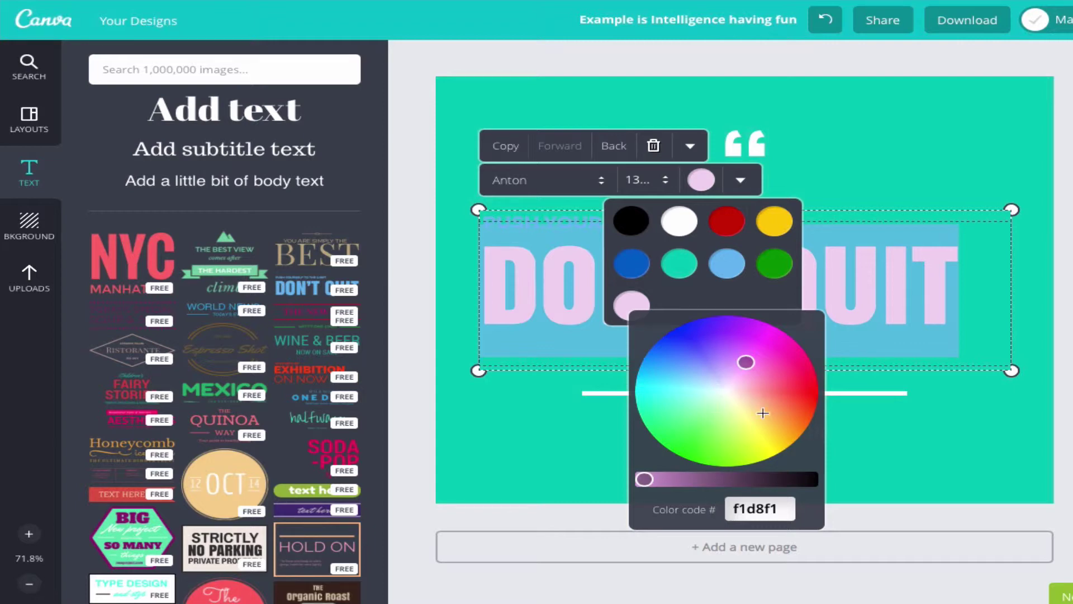
left_click(932, 422)
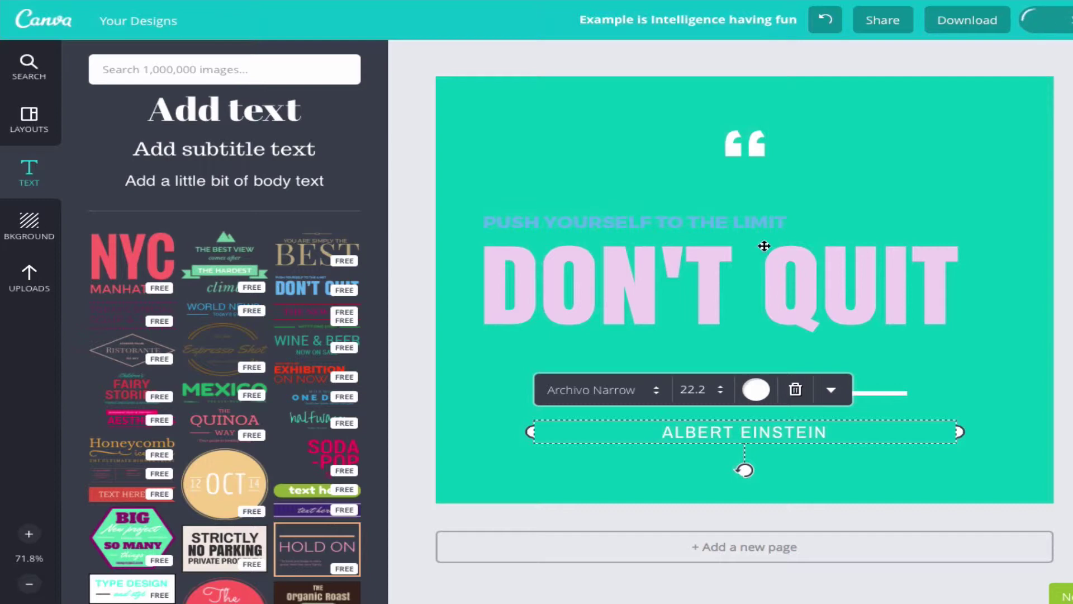
Step: Colour the "PUSH YOURSELF TO THE LIMIT" line white
left_click(748, 221)
double_click(749, 222)
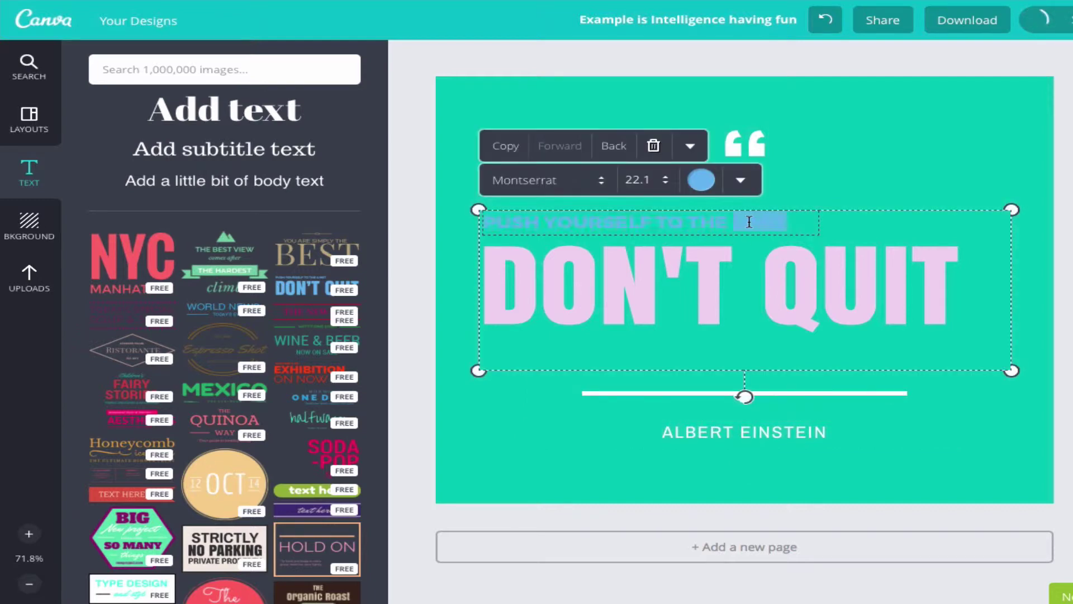
triple_click(749, 222)
left_click(701, 185)
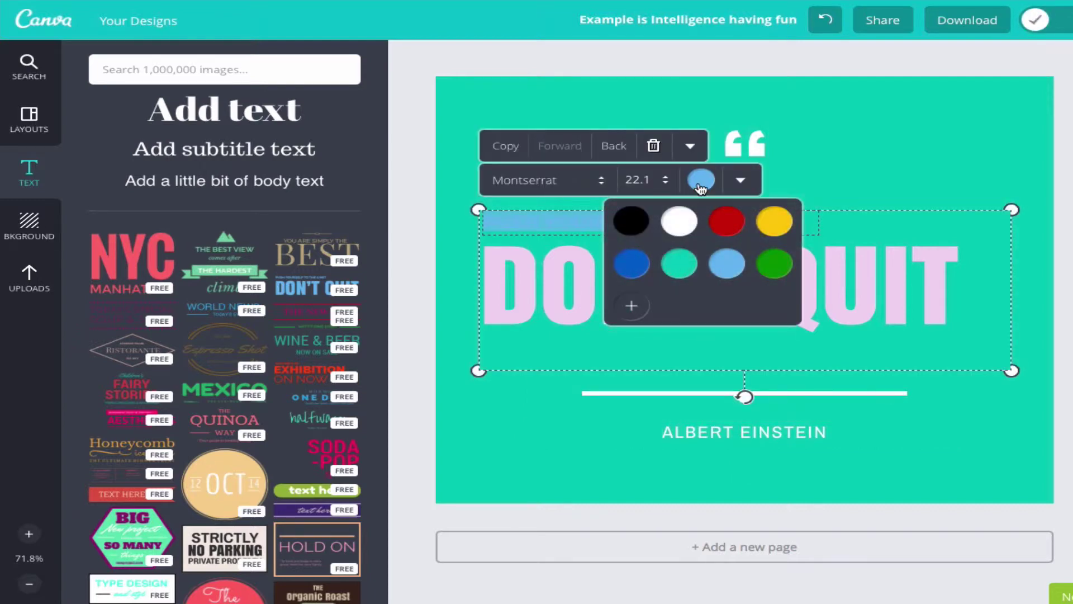
left_click(679, 224)
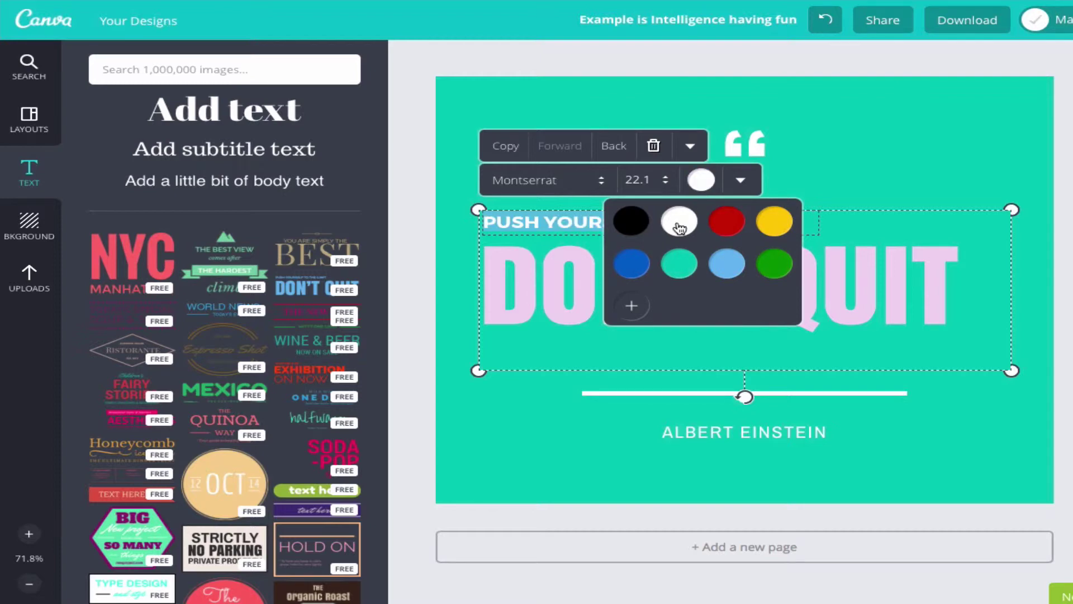
left_click(911, 183)
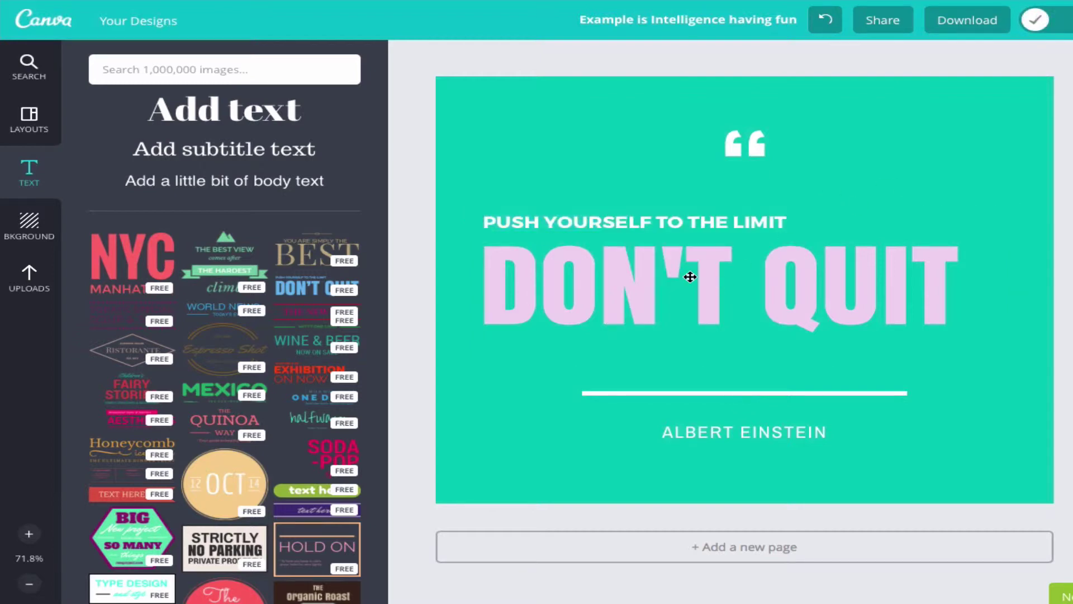
Step: Set the font size of the "PUSH YOURSELF TO THE LIMIT" line to 24
left_click(701, 222)
left_click(660, 185)
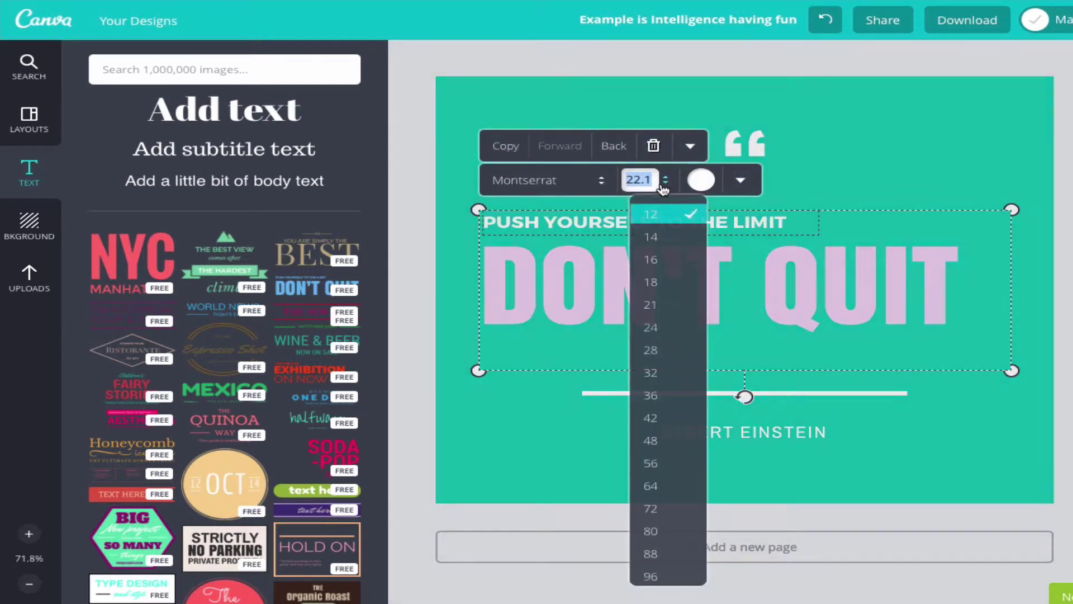
left_click(659, 328)
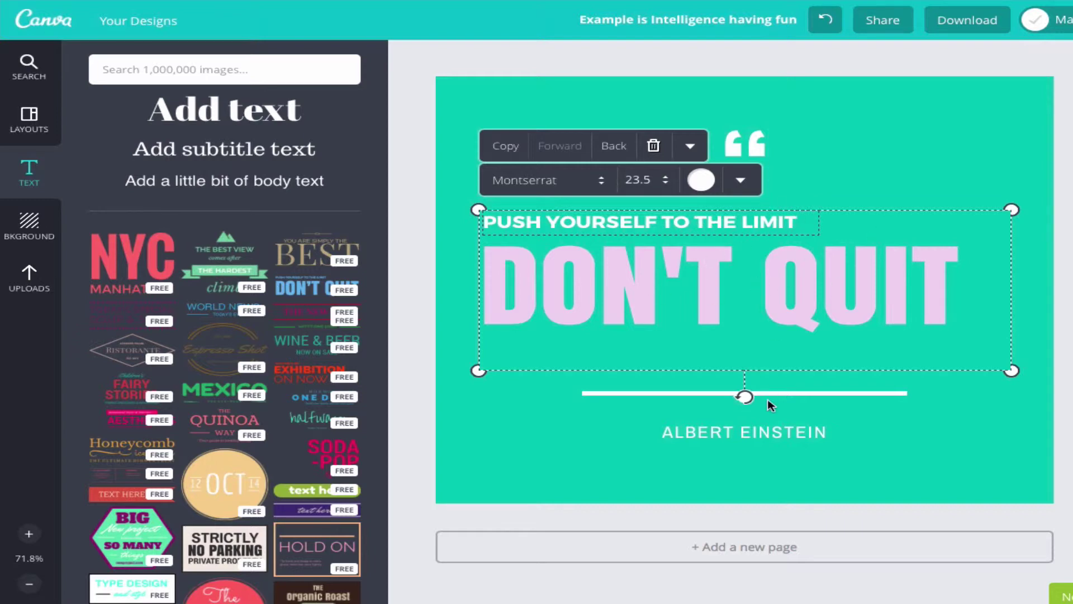
Step: Delete the "PUSH YOURSELF TO THE LIMIT" line from above "DON'T QUIT"
left_click(475, 226, "shift")
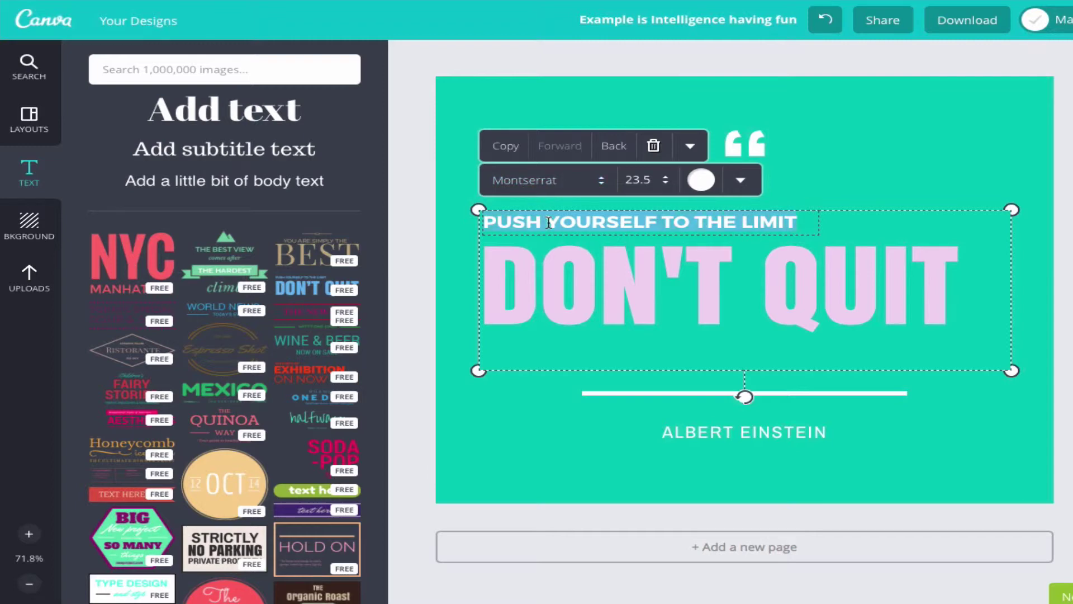
key("BackSpace")
left_click(468, 187)
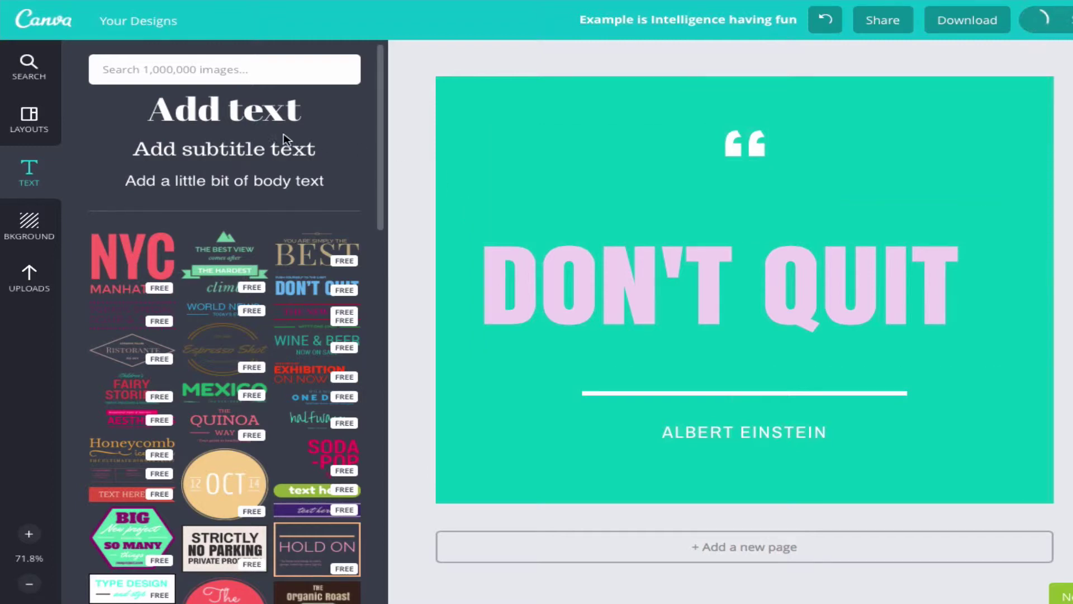
Step: Add a subtitle text directly above "DON'T QUIT" and set its font to Montserrat
left_click_drag(251, 149, 562, 204)
left_click(584, 185)
scroll(587, 246, "up", 5)
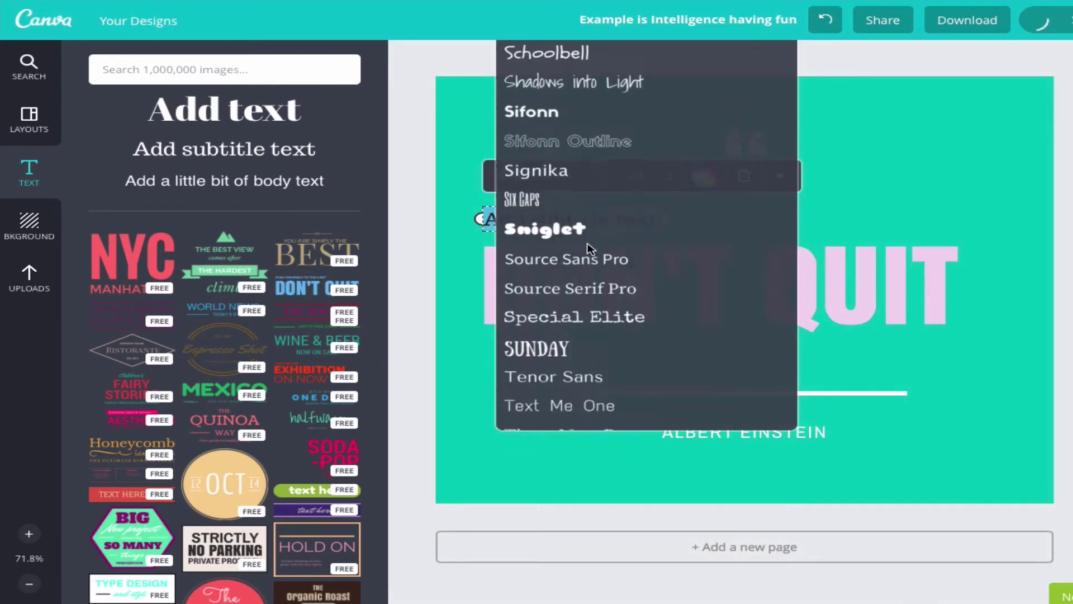
scroll(588, 247, "up", 10)
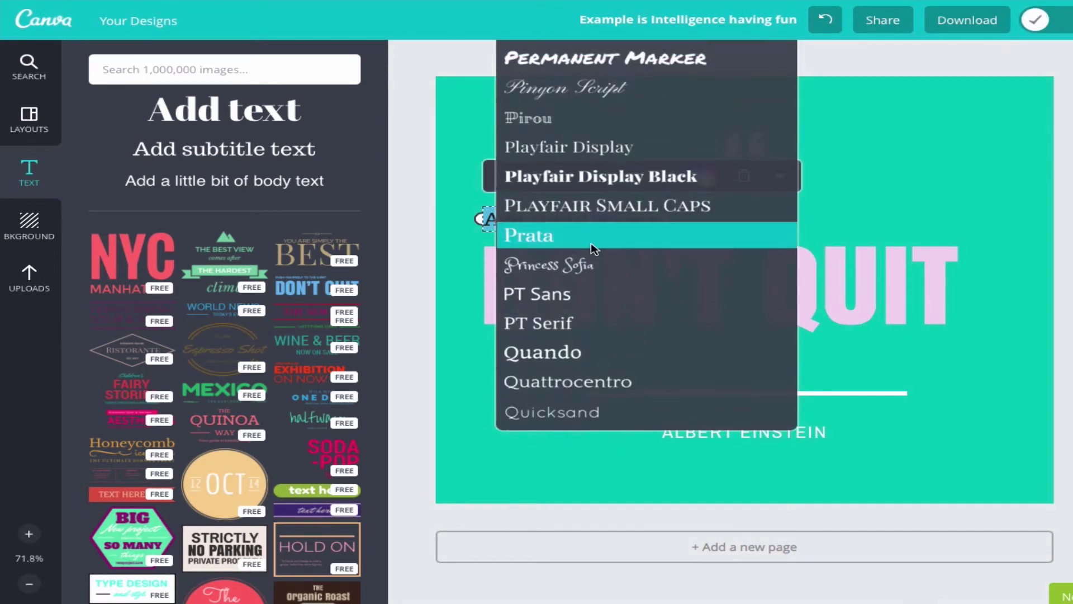
scroll(592, 243, "up", 8)
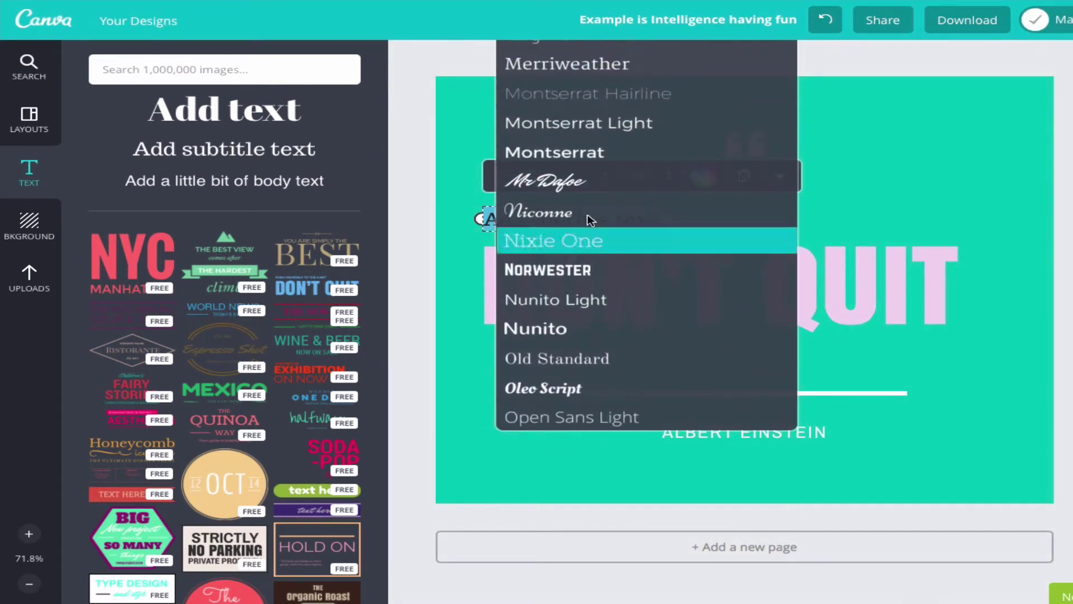
left_click(584, 152)
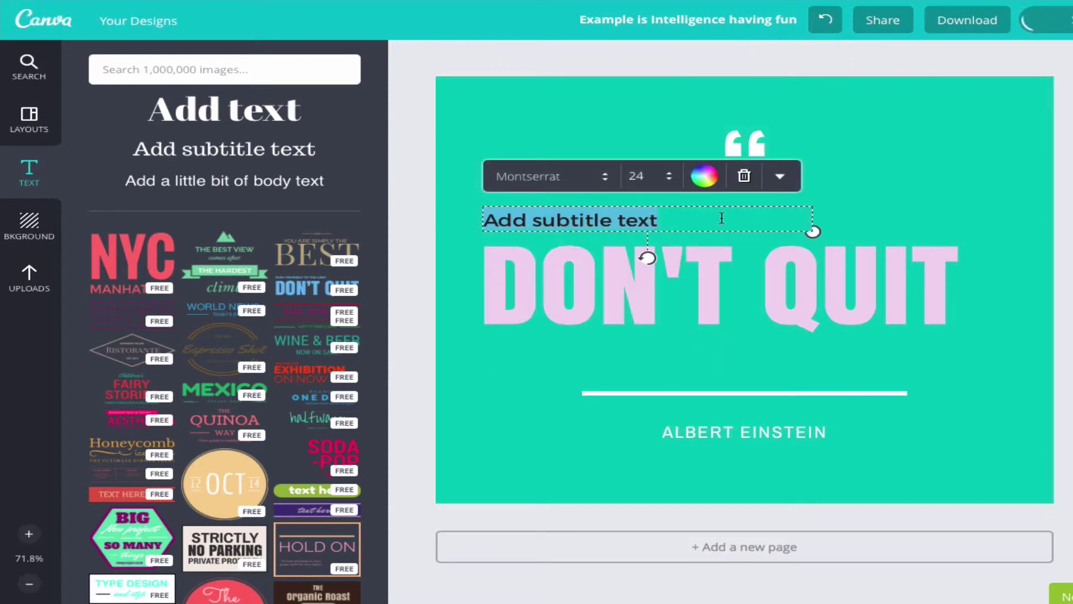
Step: Replace the subtitle's placeholder text with "Example"
type("Exampl")
key("BackSpace")
key("BackSpace")
key("BackSpace")
key("BackSpace")
type("ample")
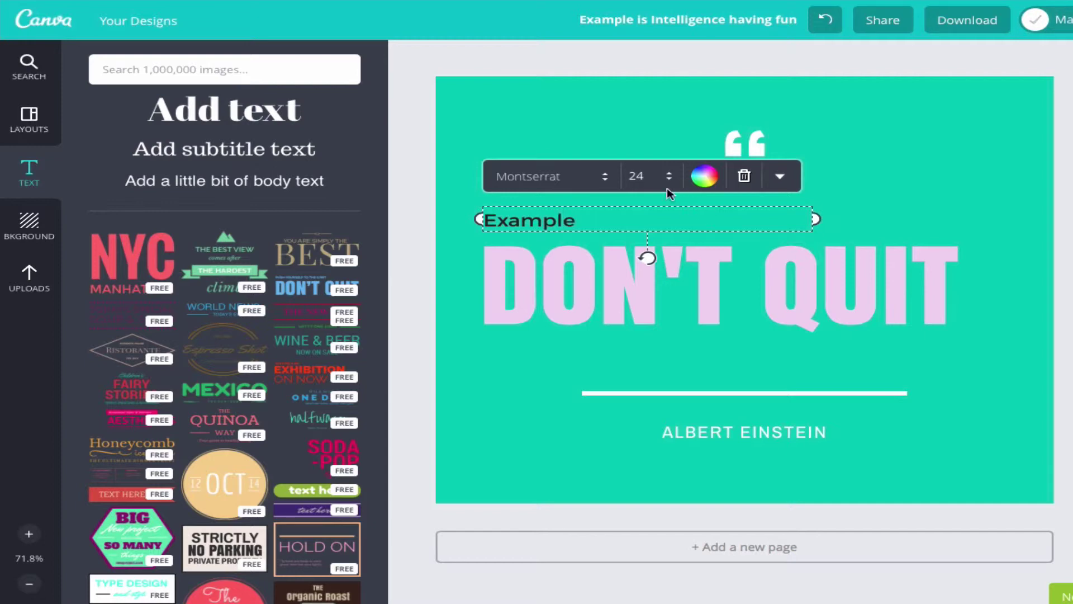
Step: Set the "Example" text to size 42 and move it beneath the quotation marks, just above "DON'T QUIT"
left_click(641, 176)
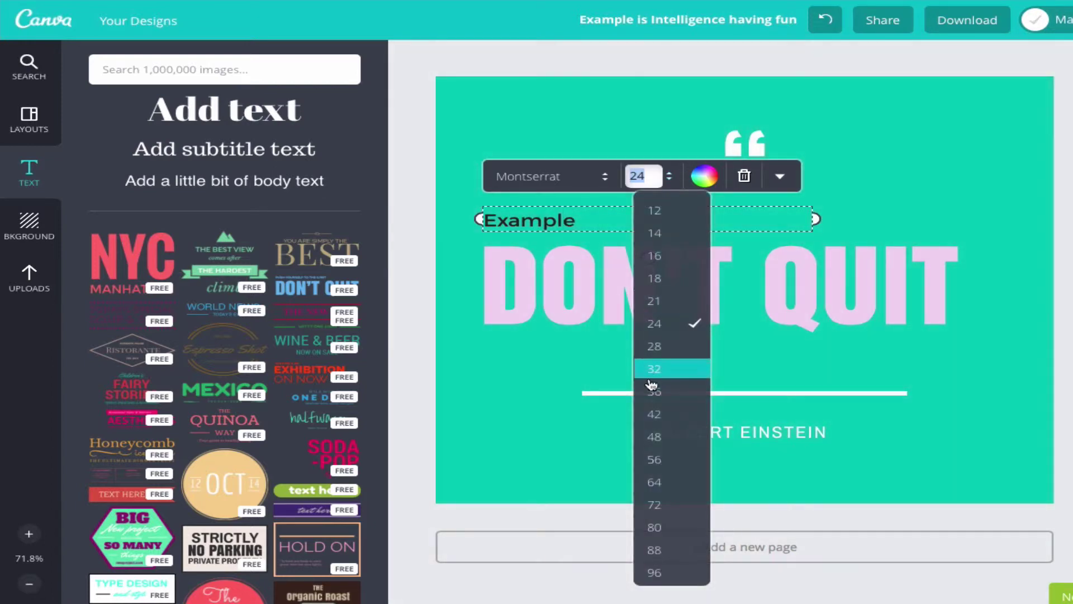
left_click(652, 412)
left_click_drag(814, 228, 849, 228)
left_click_drag(839, 199, 882, 197)
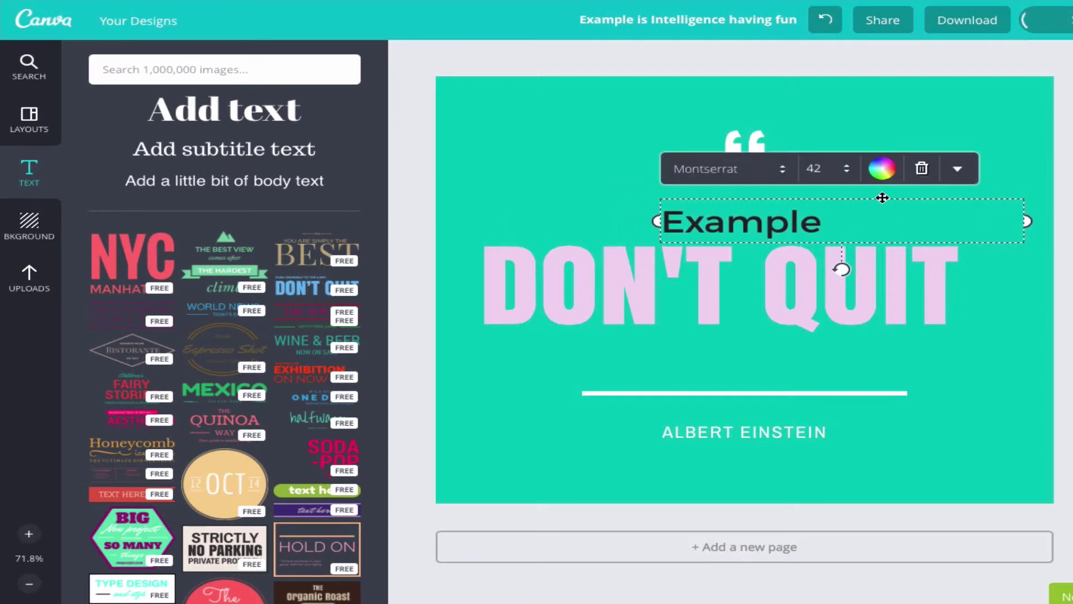
left_click(909, 104)
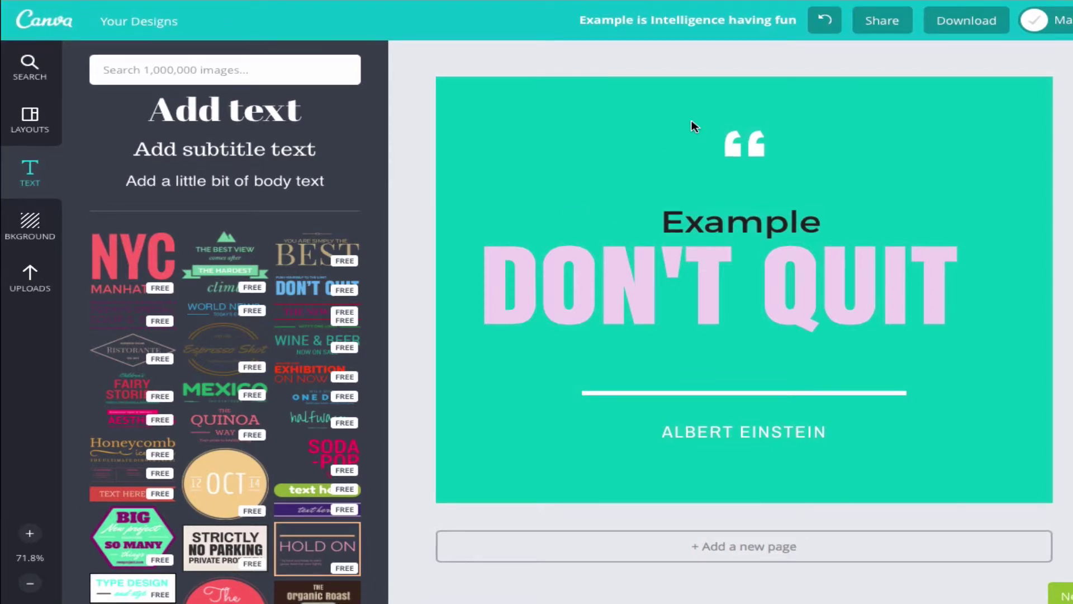
Step: Try a plain green and a plain red background colour for the page
left_click(29, 229)
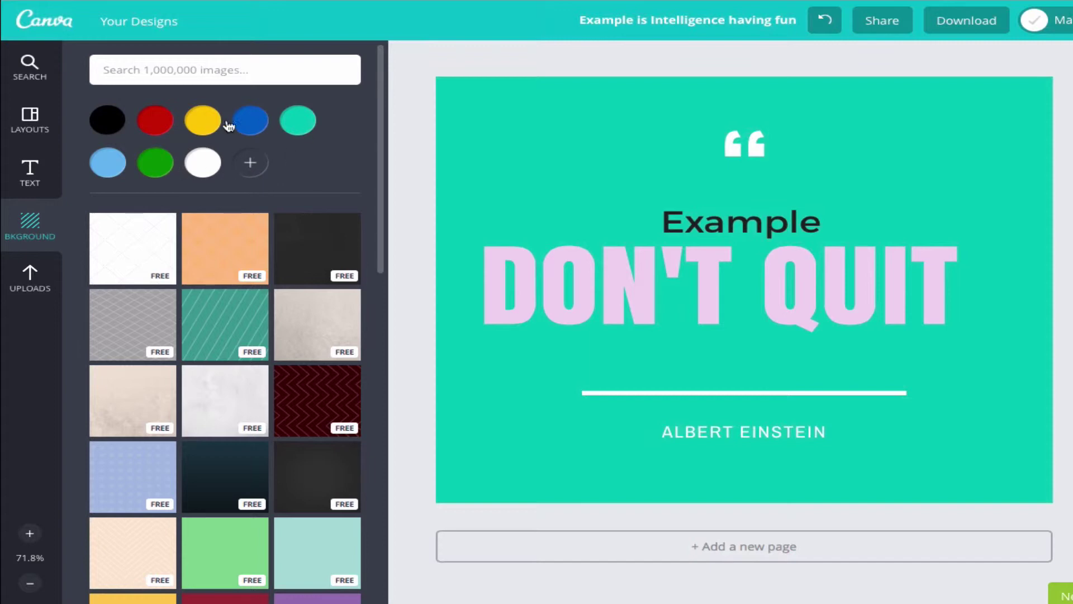
left_click(157, 162)
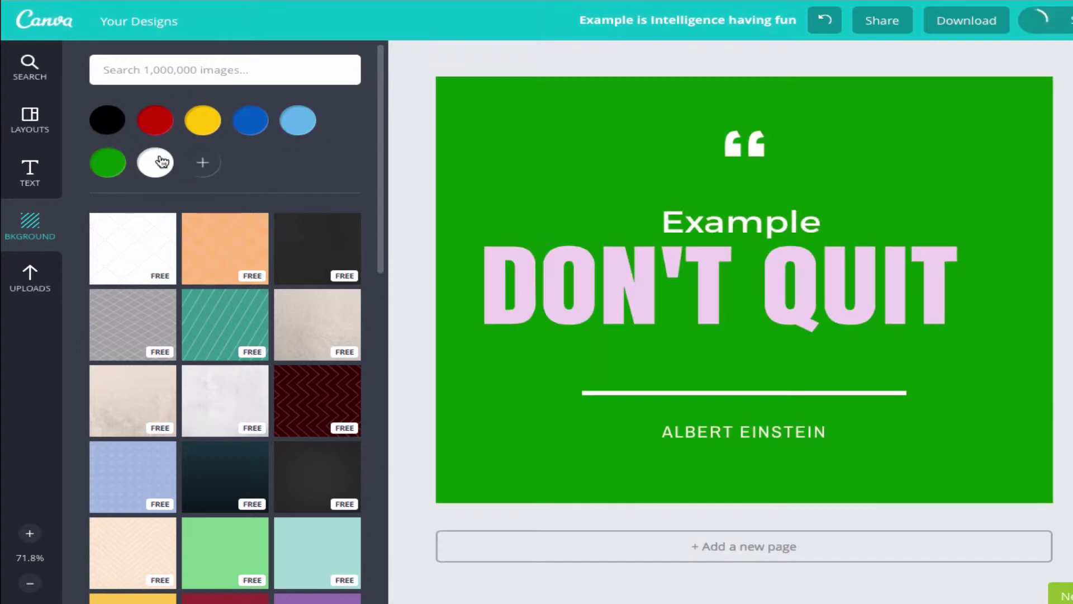
left_click(160, 124)
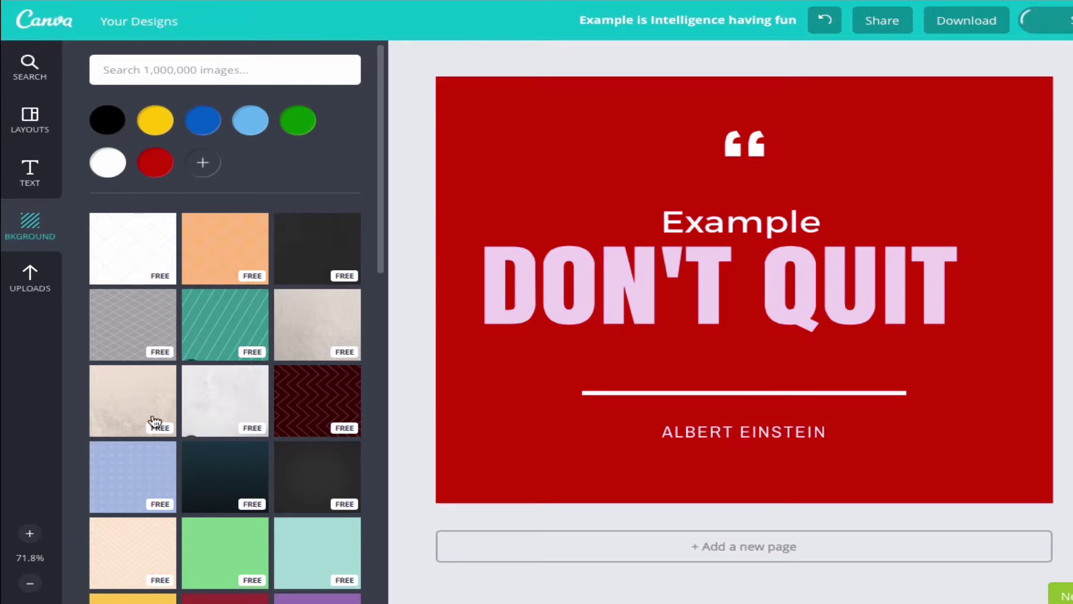
Step: Apply the green diagonal-striped background pattern to the page and recolour it red
mouse_move(222, 400)
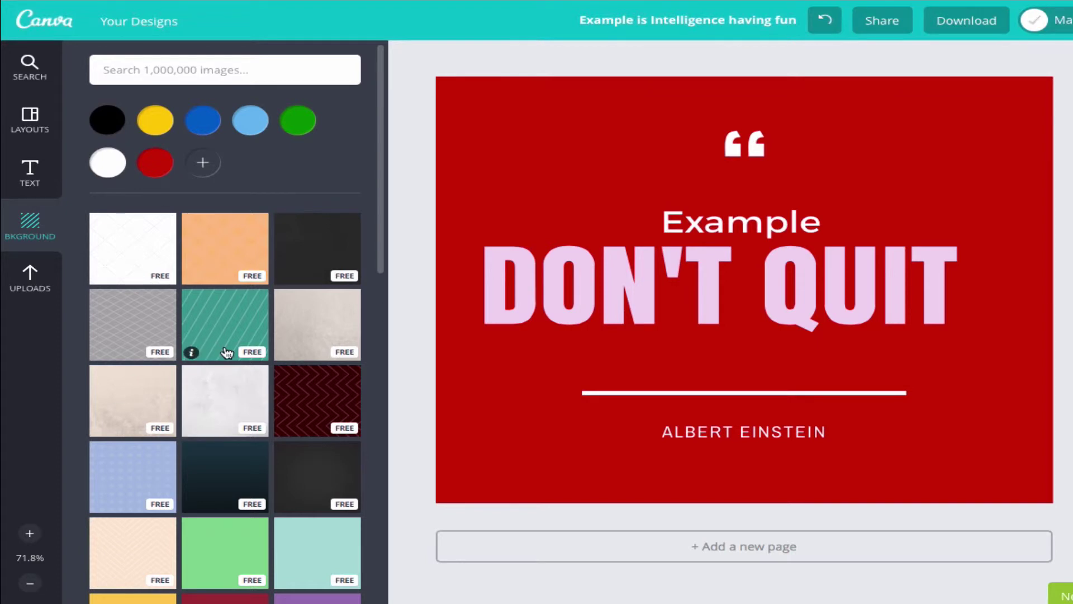
left_click(225, 327)
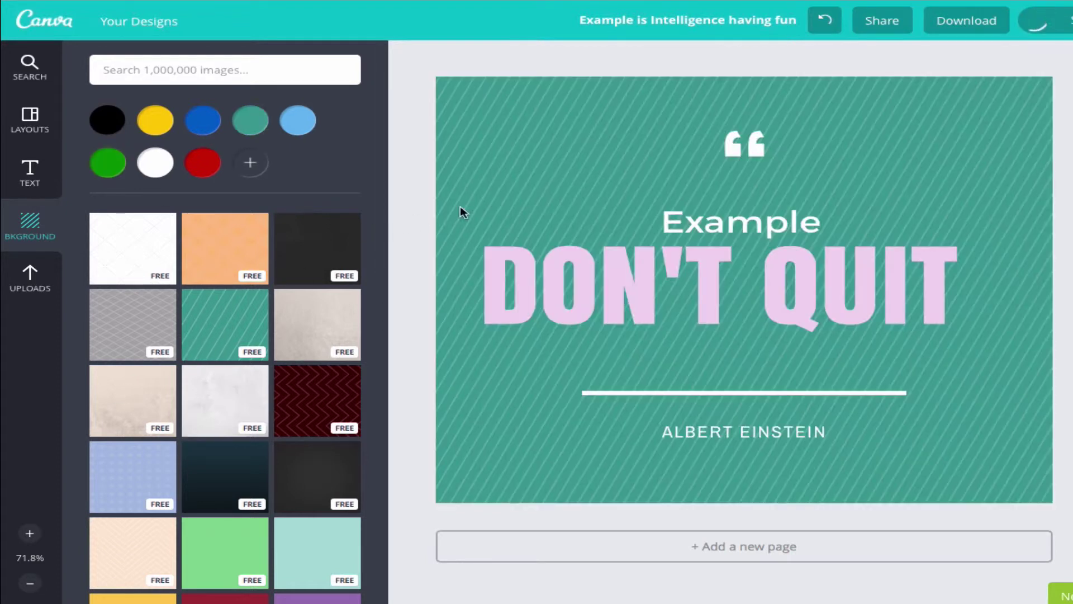
left_click(545, 177)
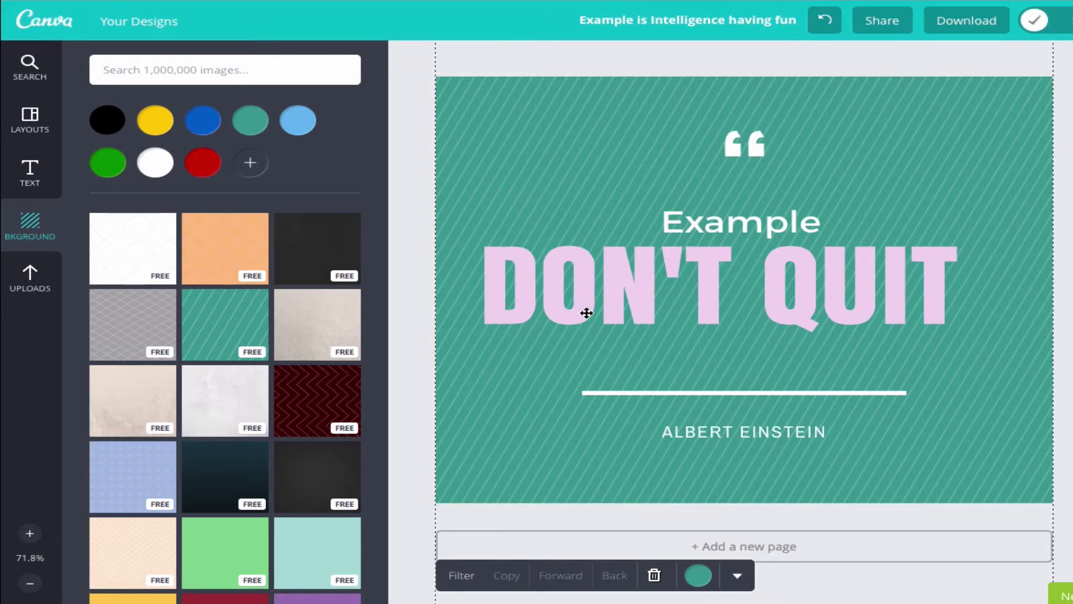
left_click(698, 575)
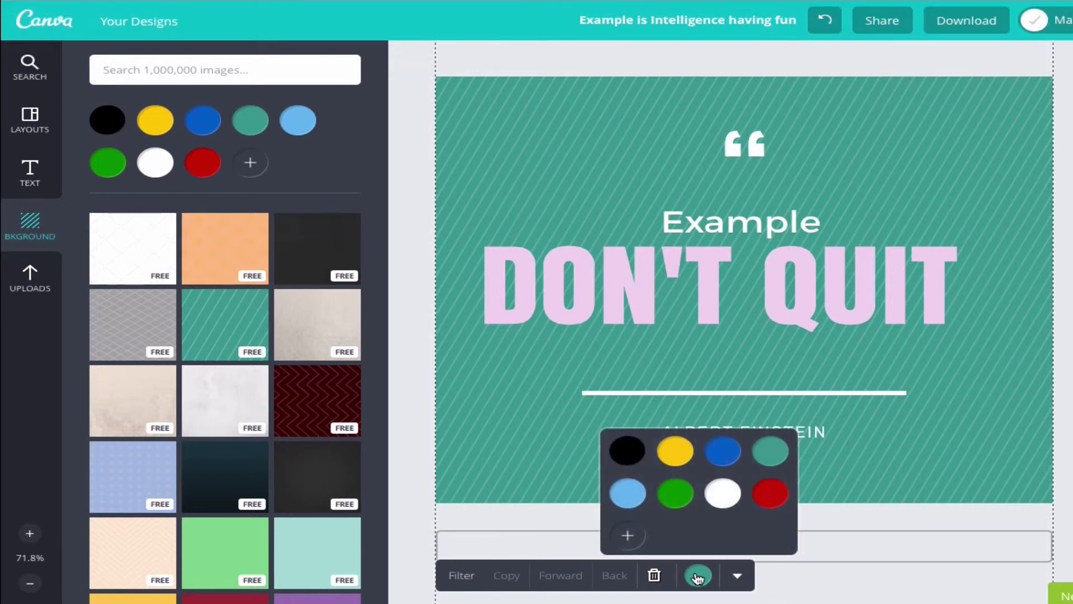
left_click(770, 494)
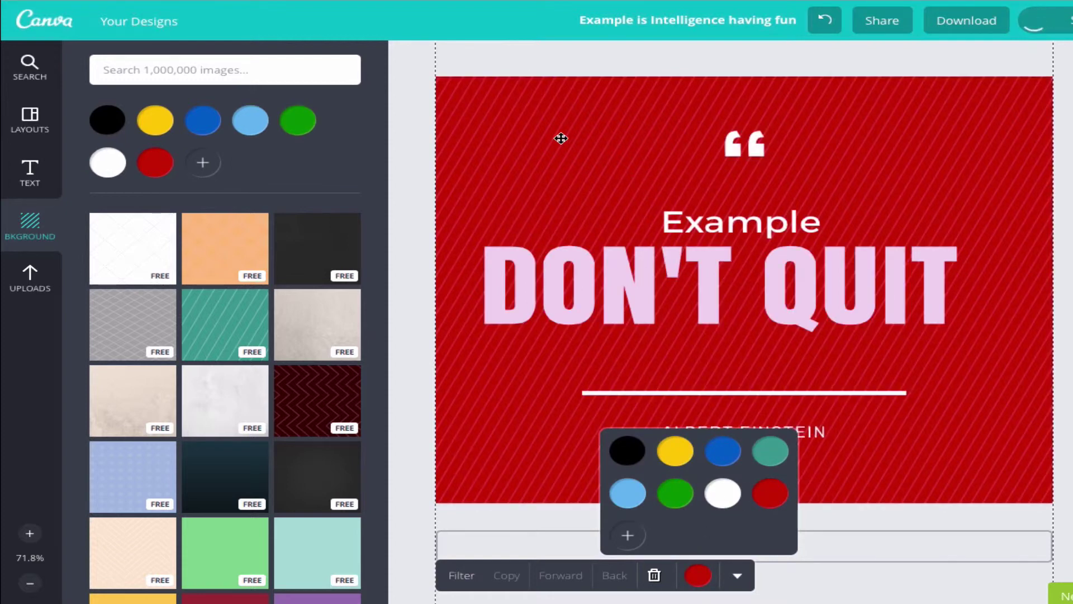
left_click(427, 303)
Step: Browse the background images and apply the coarse brown woven burlap texture to the page
scroll(322, 445, "down", 7)
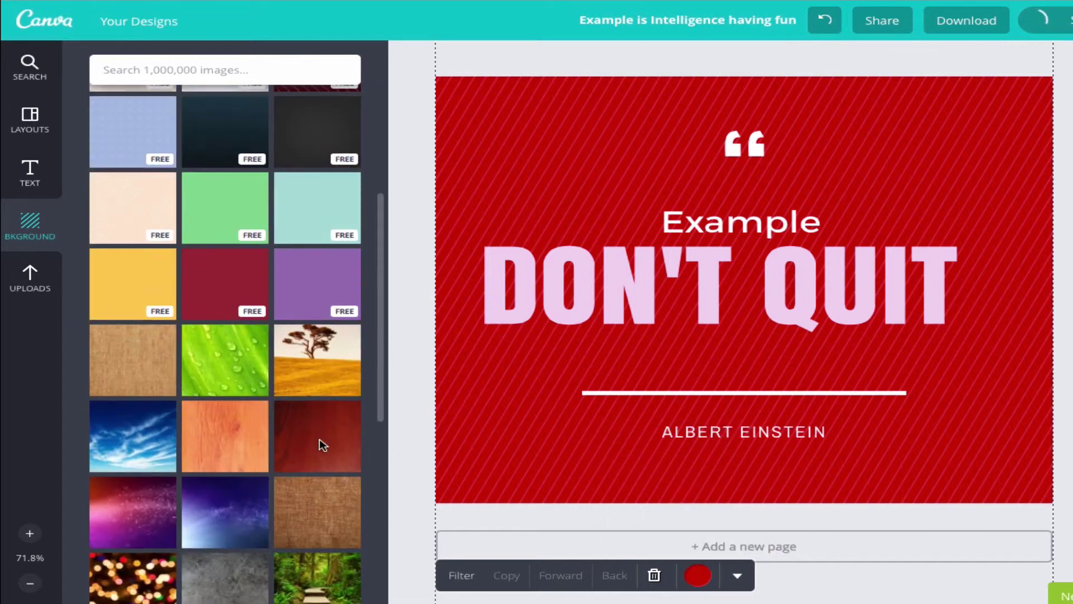
scroll(321, 446, "down", 1)
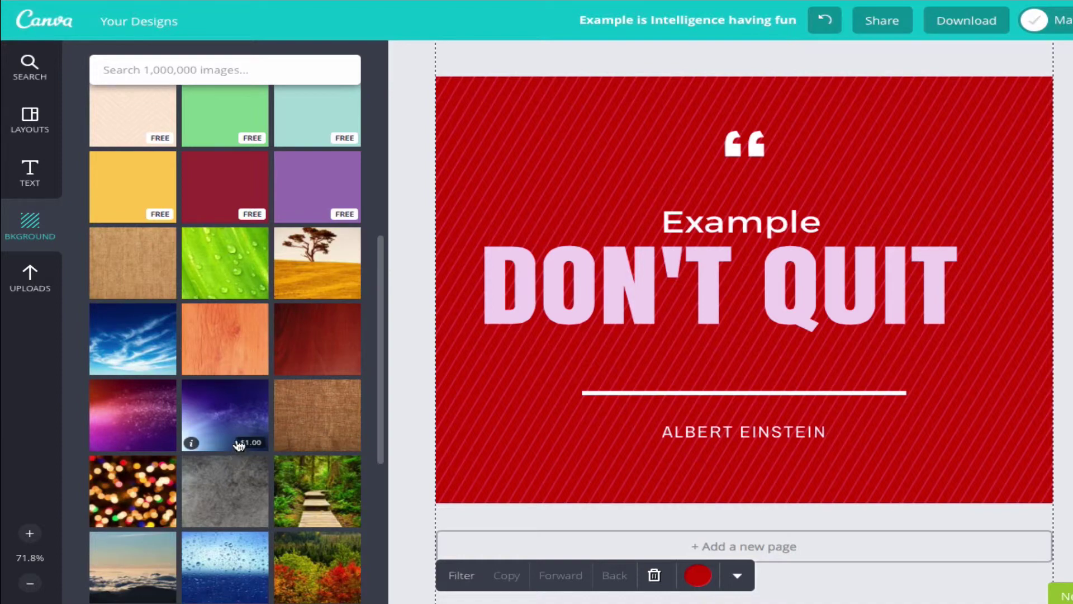
scroll(240, 430, "down", 1)
left_click(291, 400)
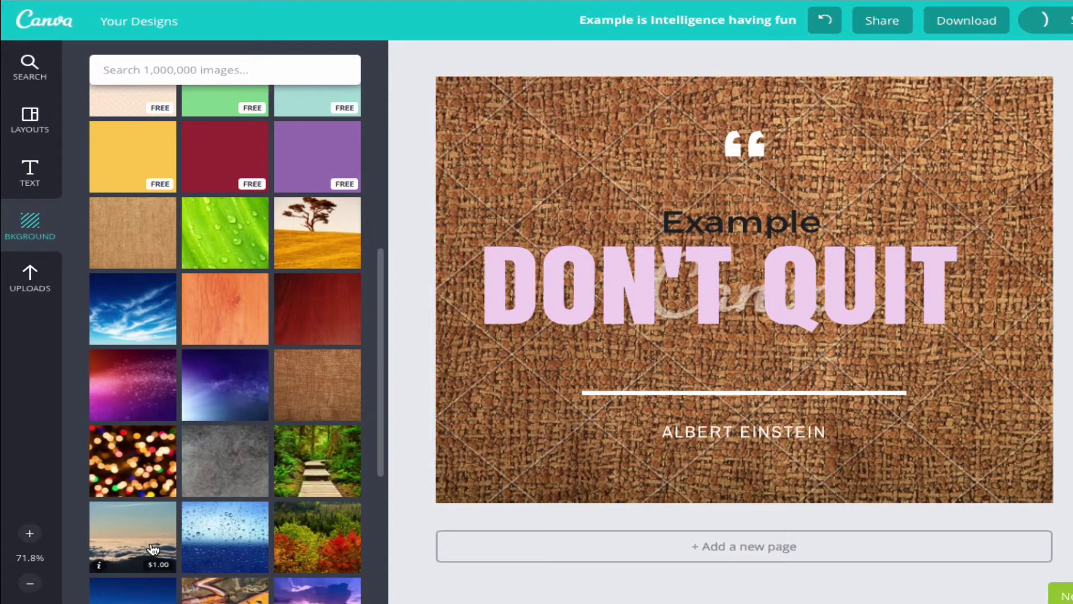
scroll(152, 549, "down", 1)
scroll(153, 549, "up", 10)
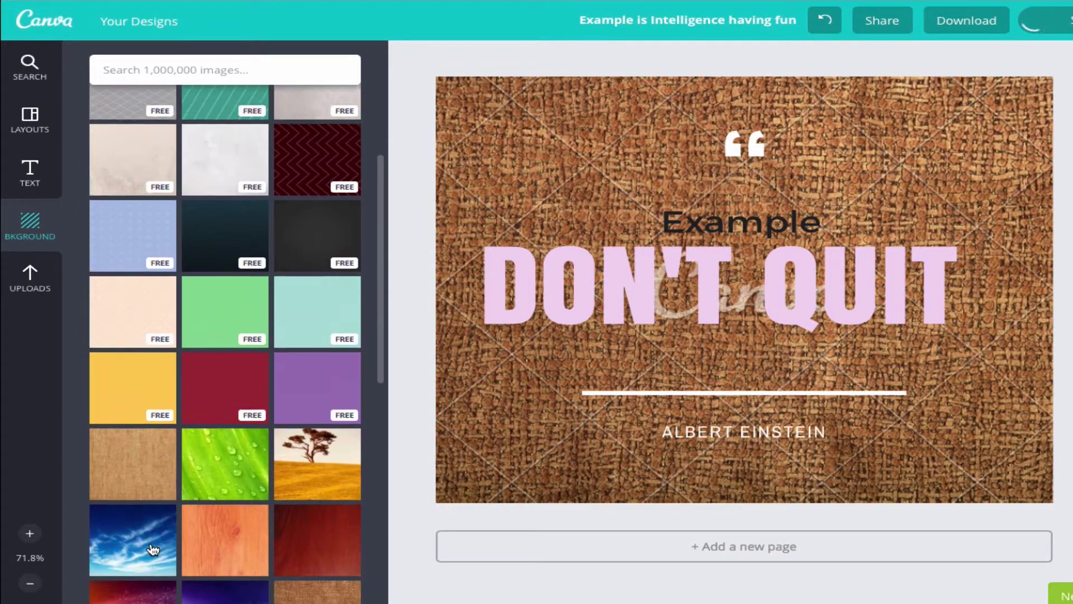
scroll(153, 549, "down", 6)
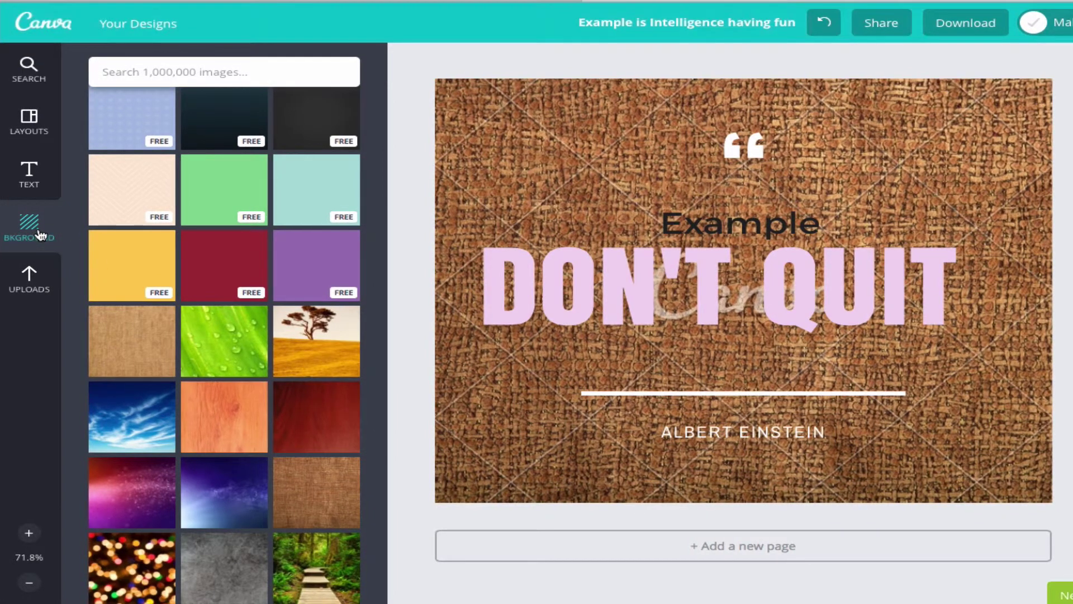
Step: Check the Facebook image source and return to the collection of uploaded images
left_click(31, 279)
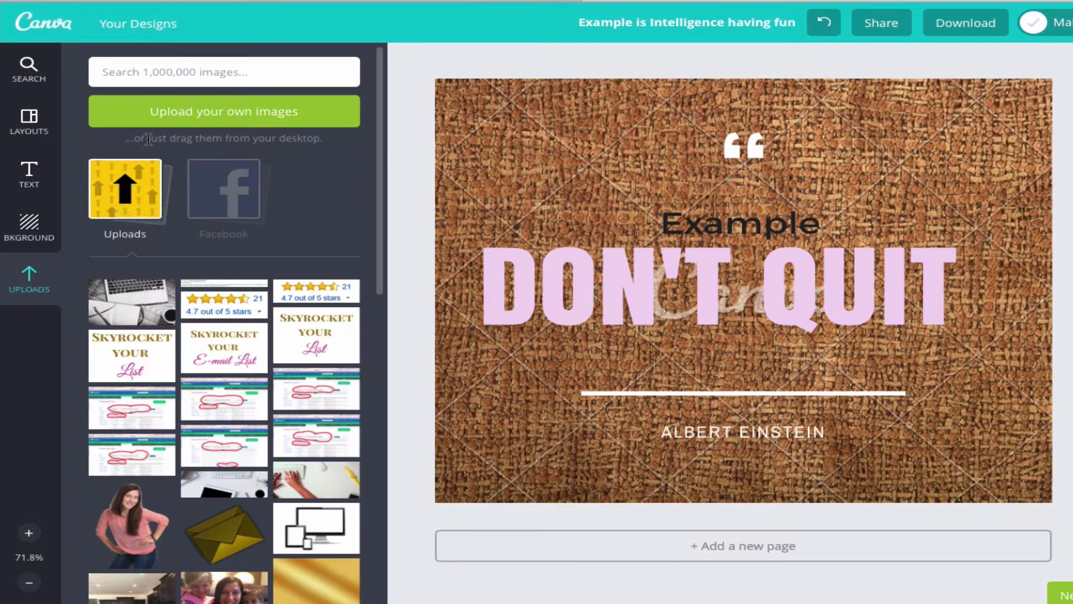
left_click(235, 200)
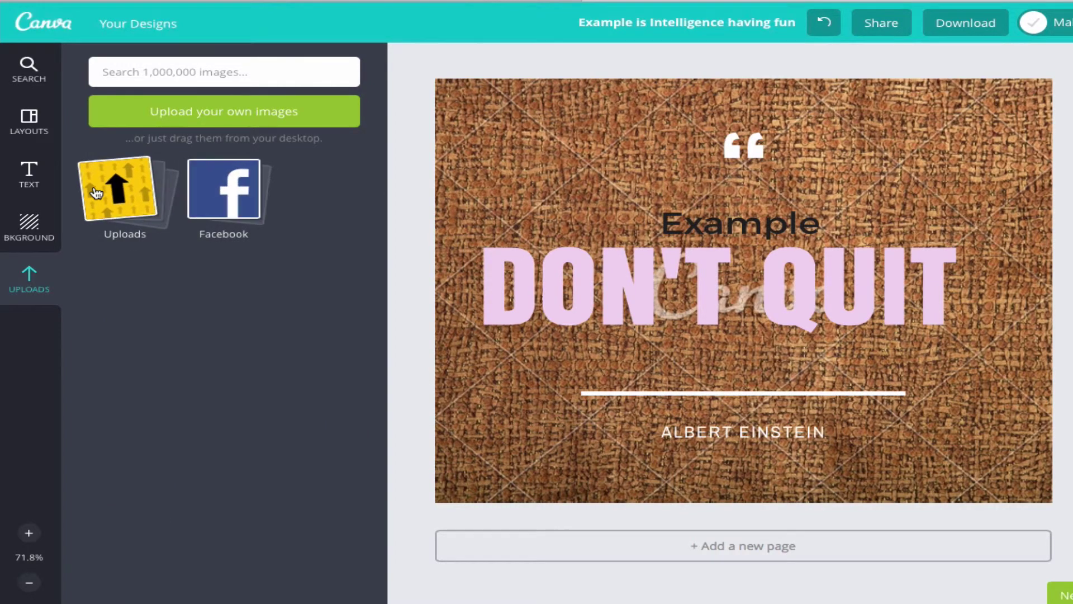
left_click(112, 188)
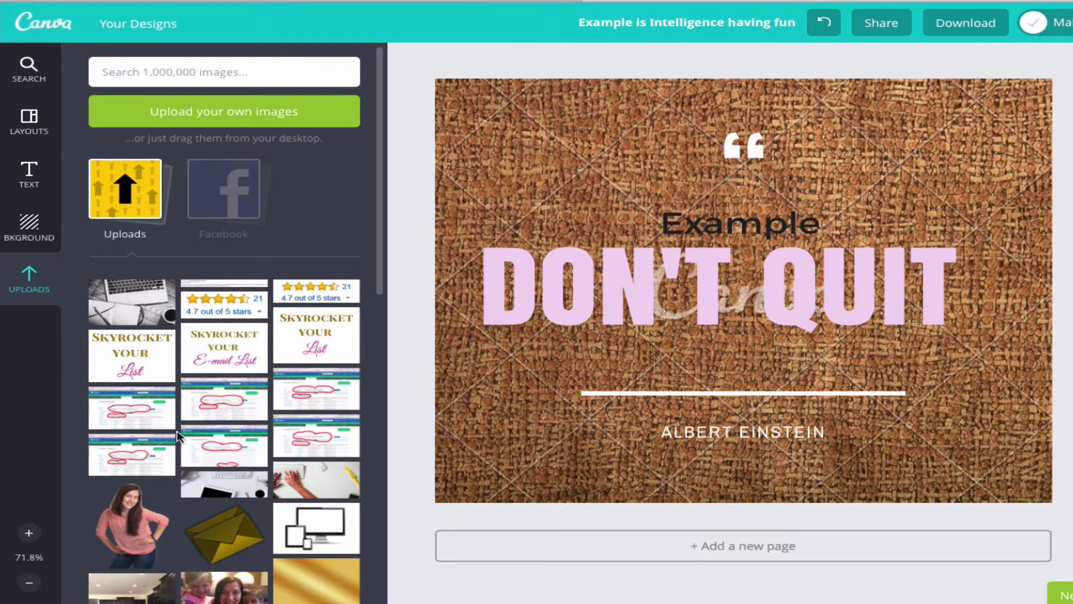
Step: Try the uploaded laptop-and-notebook photo at about half its inserted size in the upper-right corner of the design
left_click(126, 305)
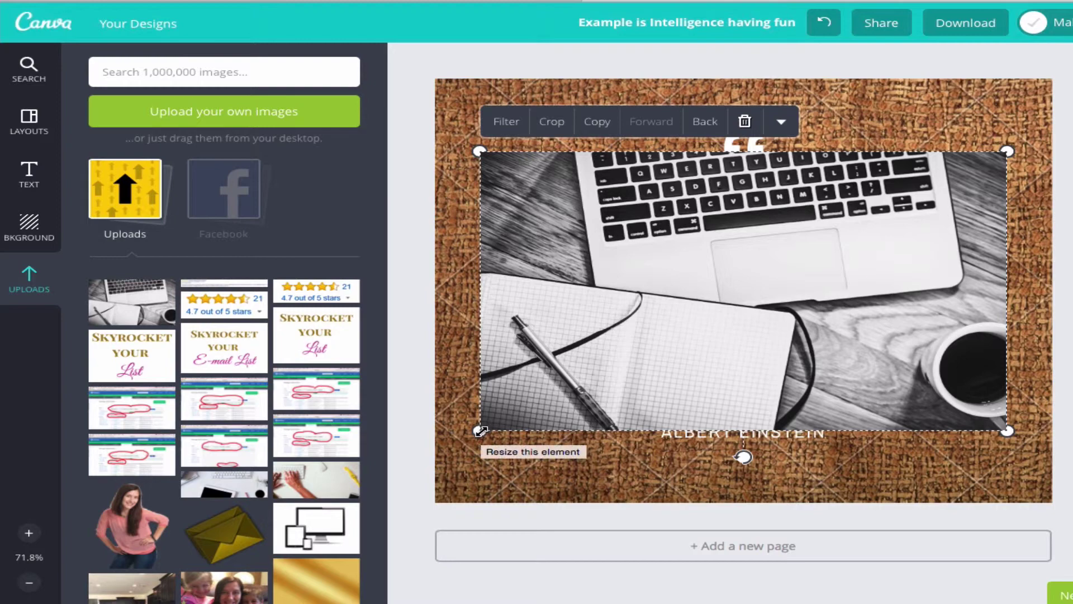
left_click_drag(480, 431, 676, 327)
left_click_drag(692, 255, 722, 299)
left_click_drag(873, 188, 901, 132)
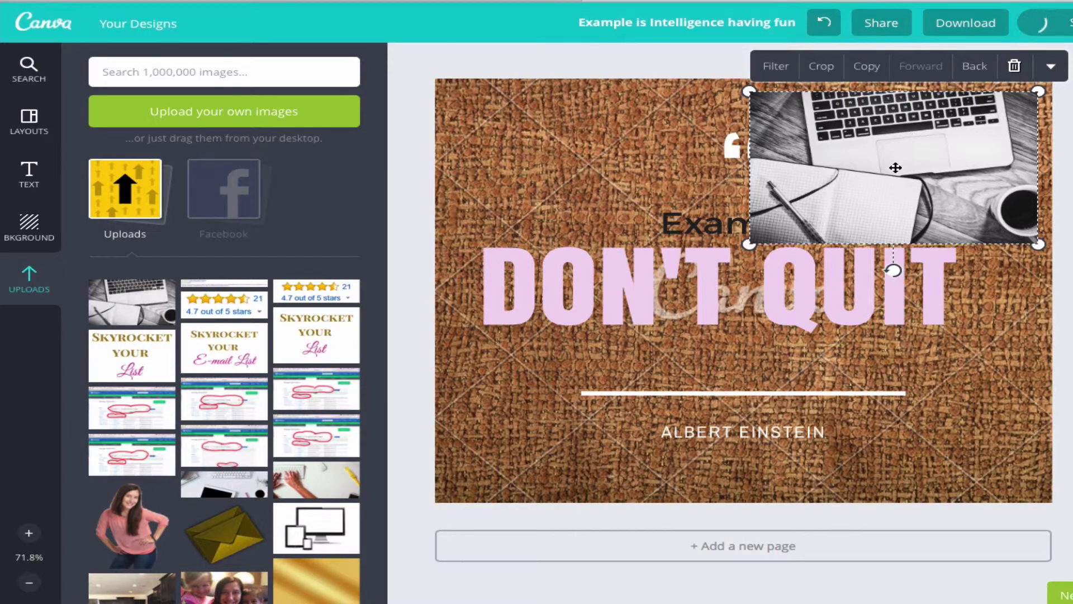
Step: Send the small laptop photo behind the "Example" text and the quotation marks, and delete it from the design
left_click(972, 65)
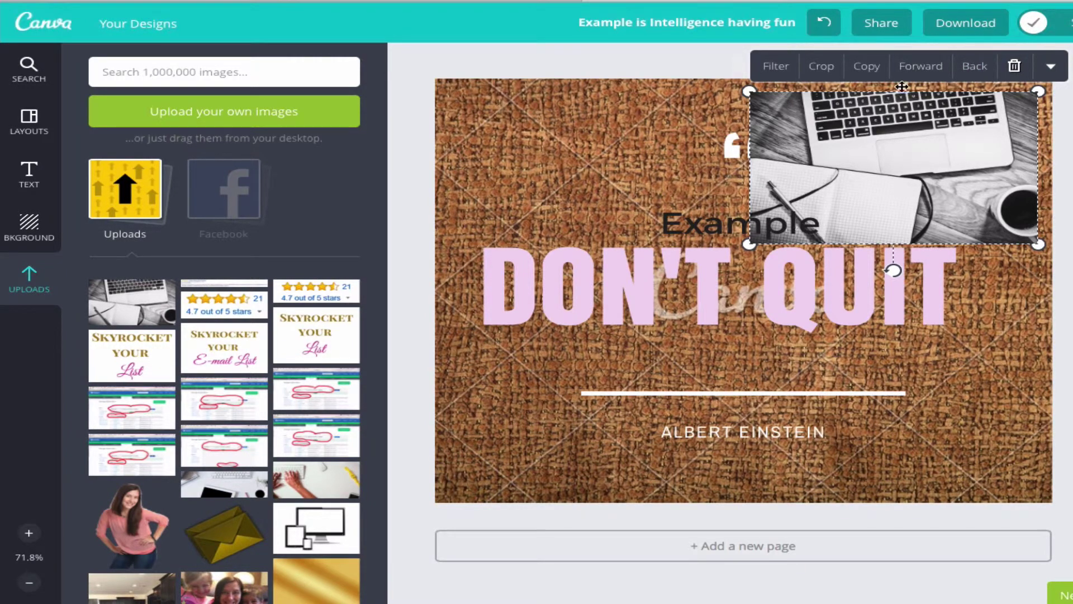
left_click(973, 66)
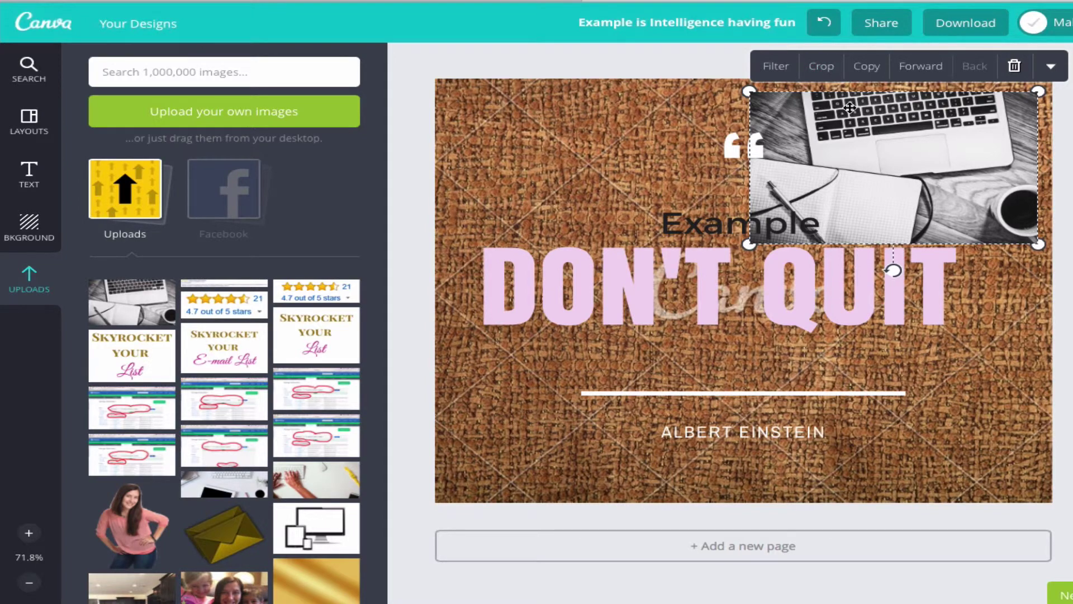
key("Delete")
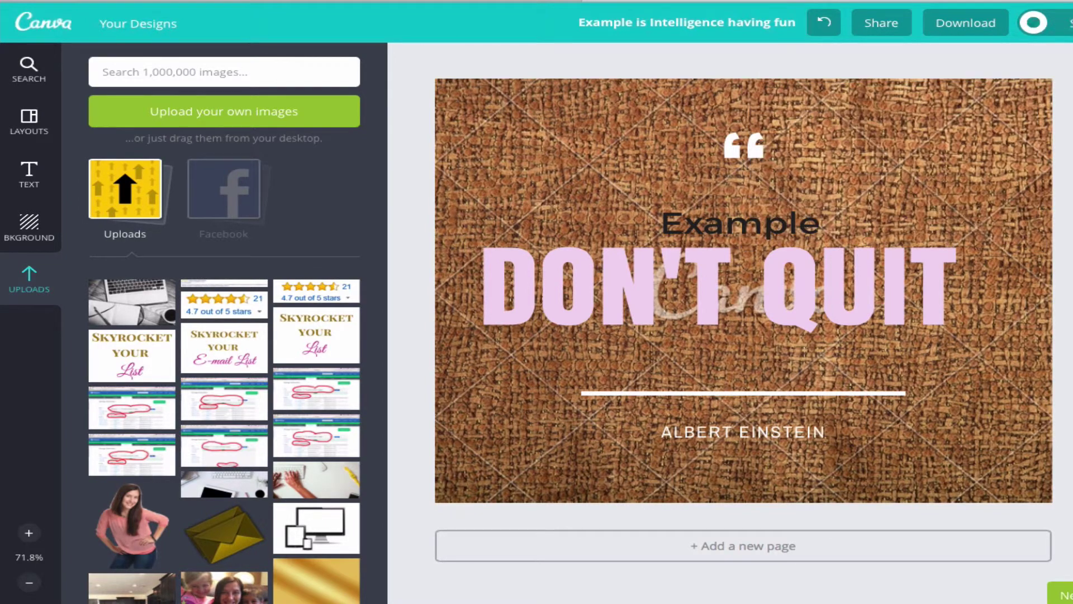
Step: Insert the uploaded laptop-and-notebook photo enlarged to cover the whole page, placed behind all text and graphics
left_click(168, 305)
left_click_drag(482, 429, 425, 510)
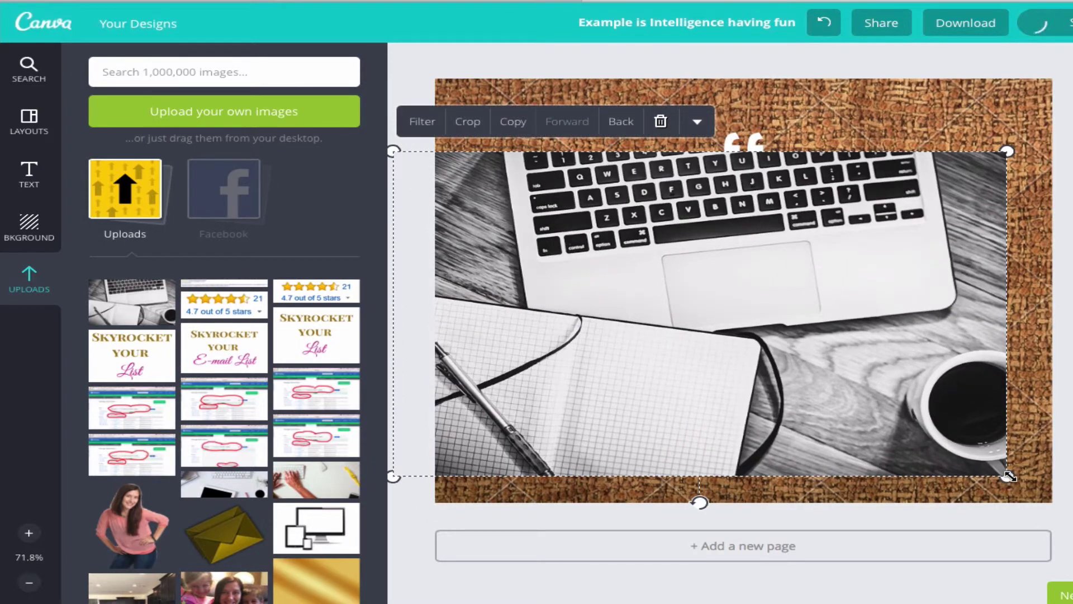
left_click_drag(1007, 471, 1072, 511)
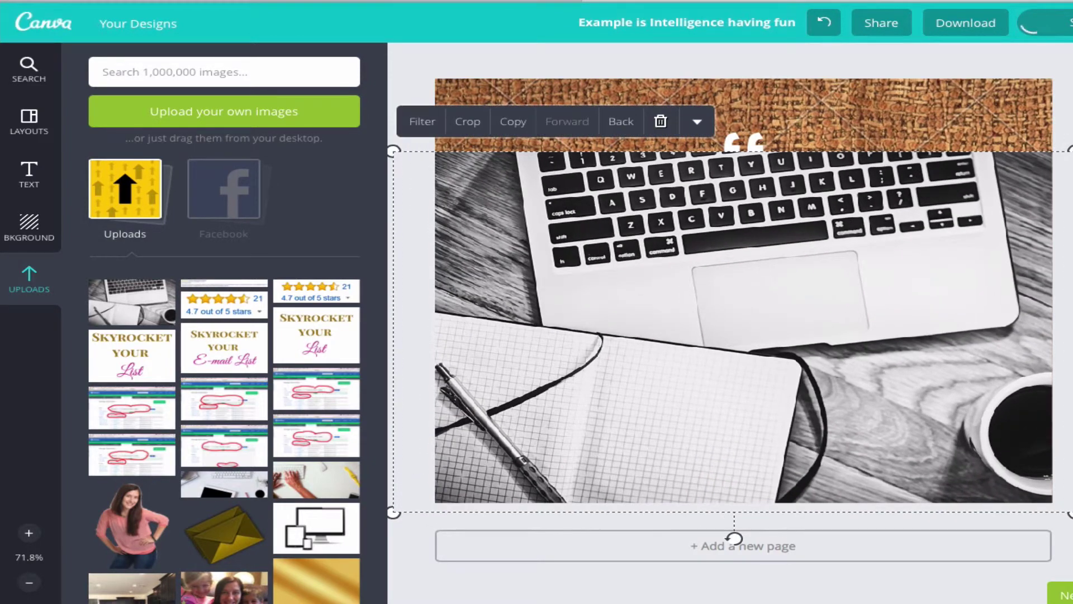
left_click_drag(1071, 151, 1072, 71)
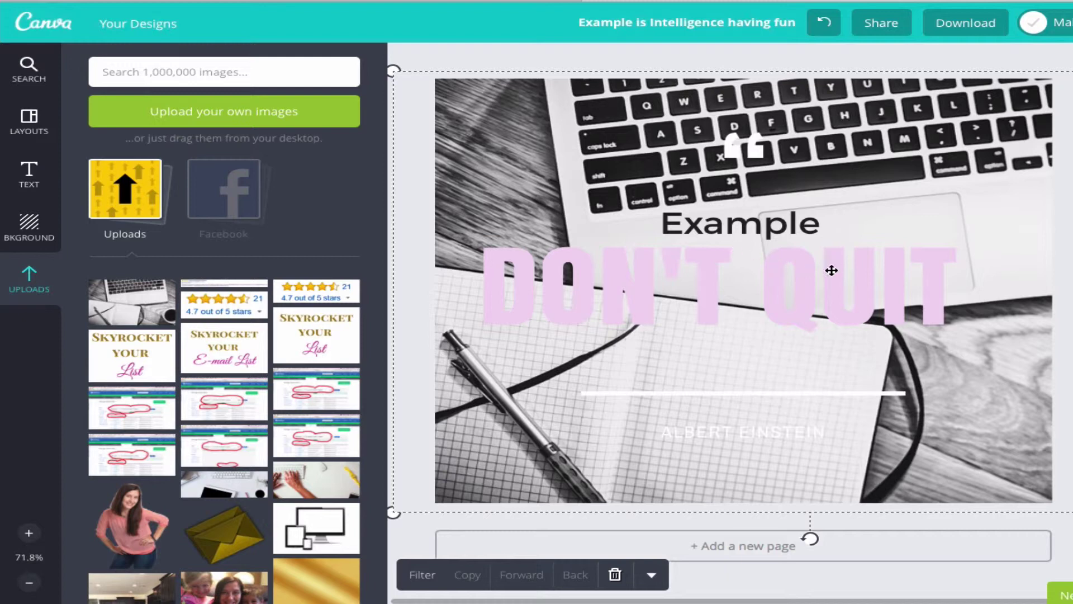
Step: Recolour the "DON'T QUIT" text black
double_click(848, 266)
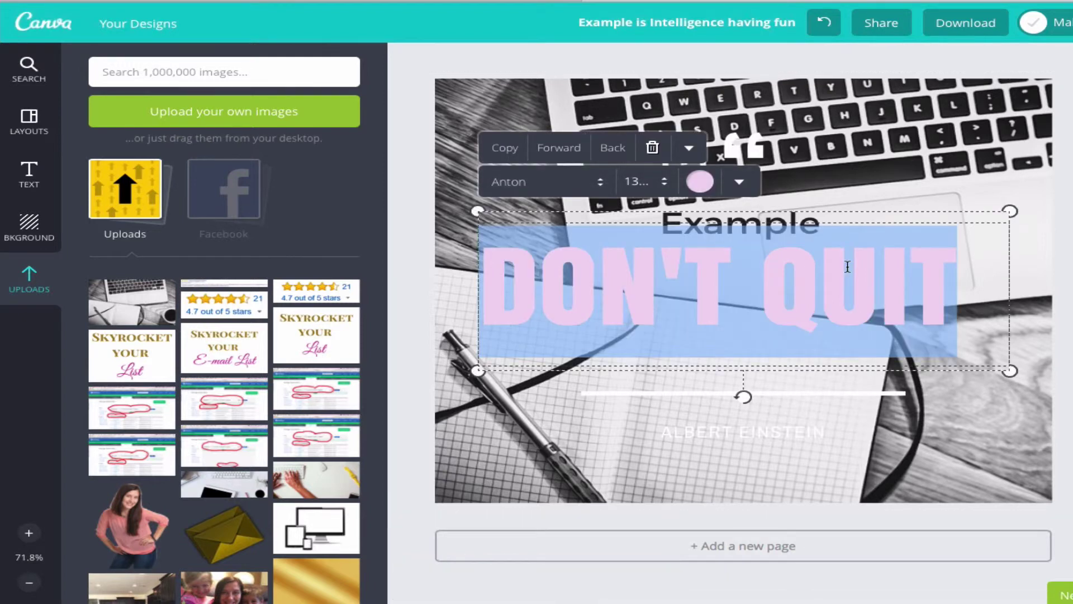
left_click(700, 183)
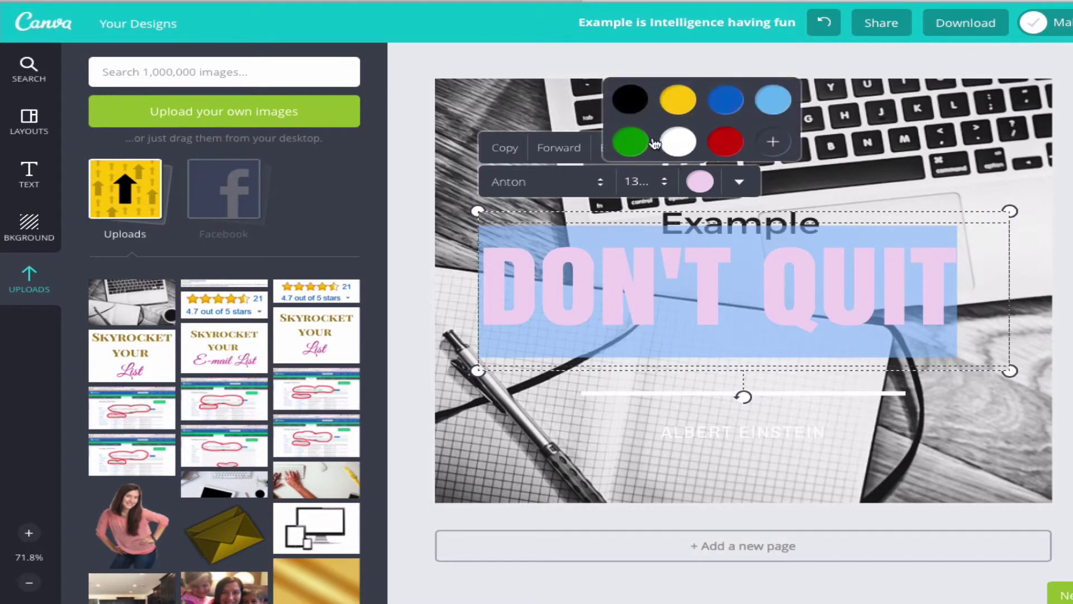
left_click(630, 100)
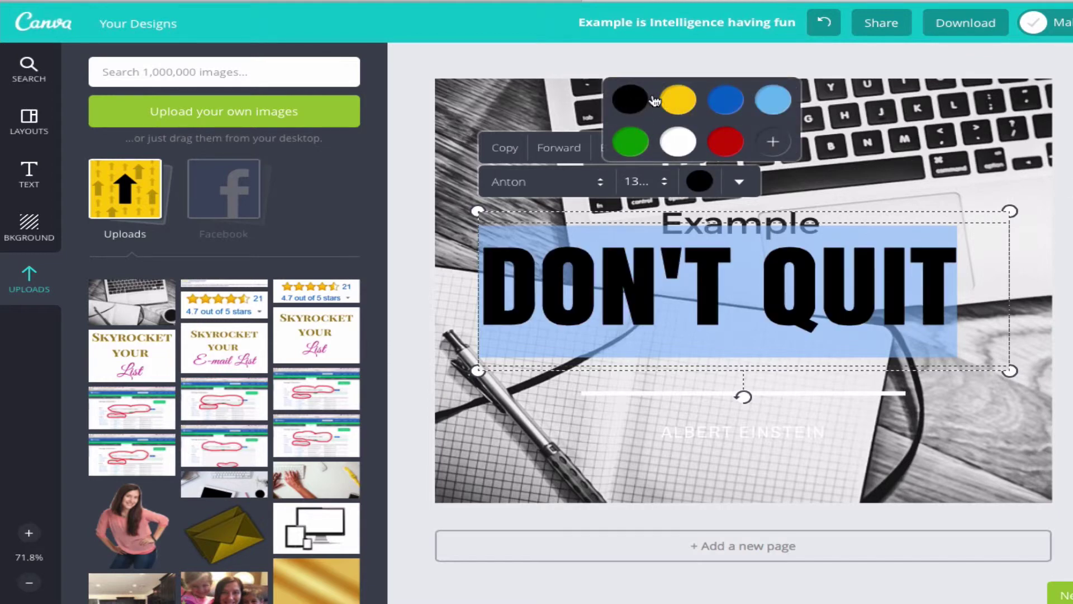
left_click(1007, 148)
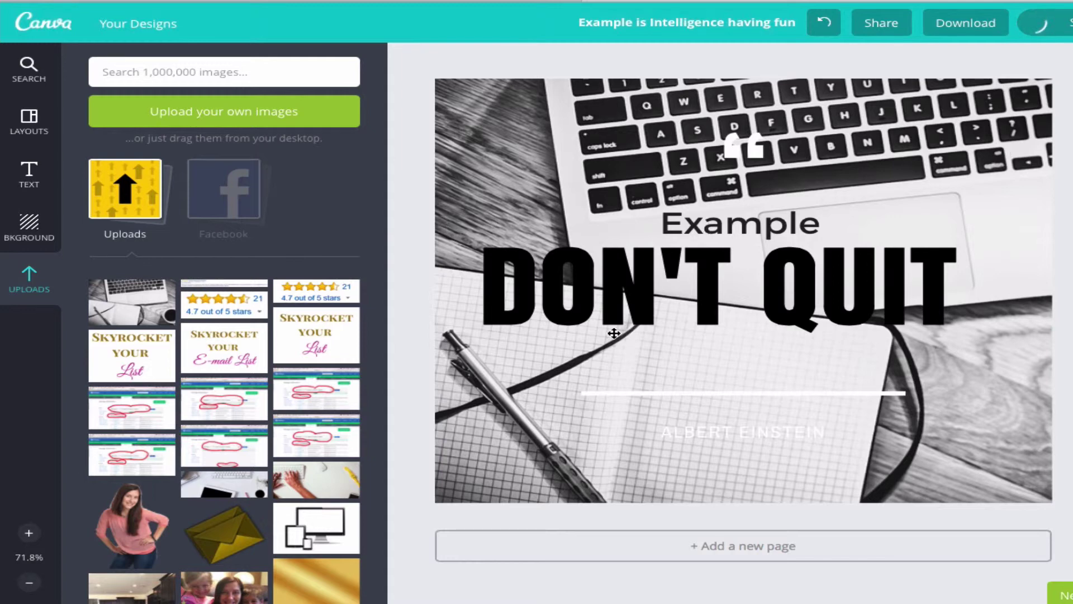
Step: Recolour the horizontal line beneath "DON'T QUIT" black
left_click(878, 394)
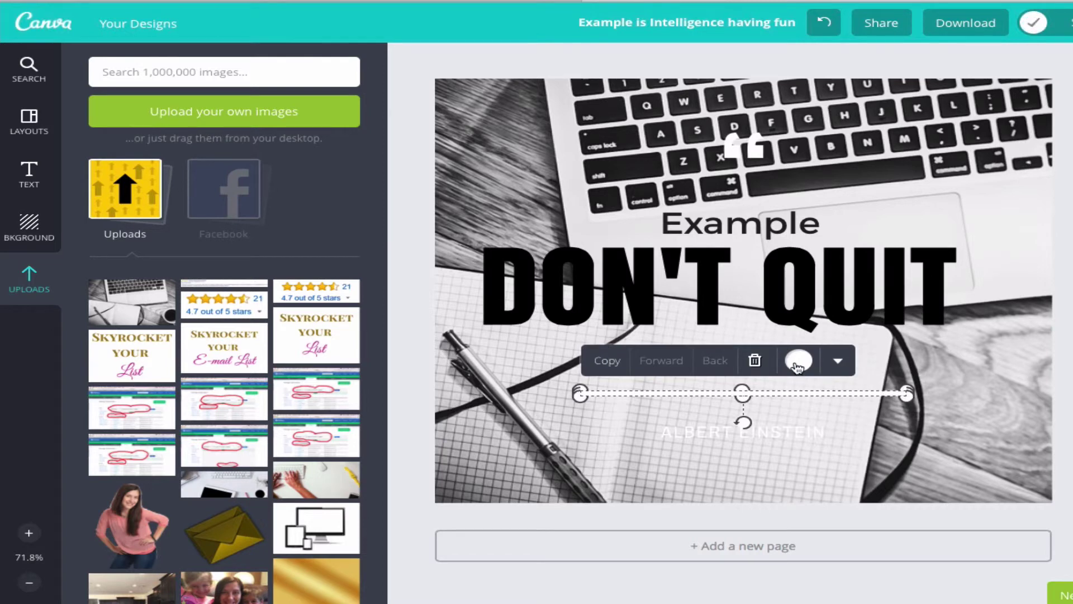
left_click(799, 361)
left_click(823, 320)
left_click(990, 220)
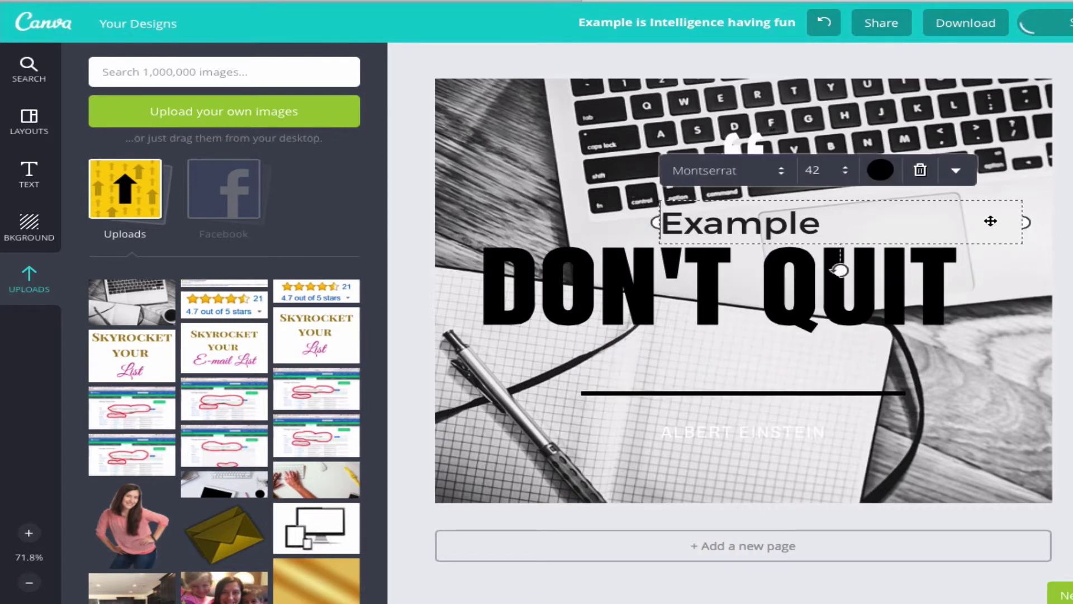
key("Escape")
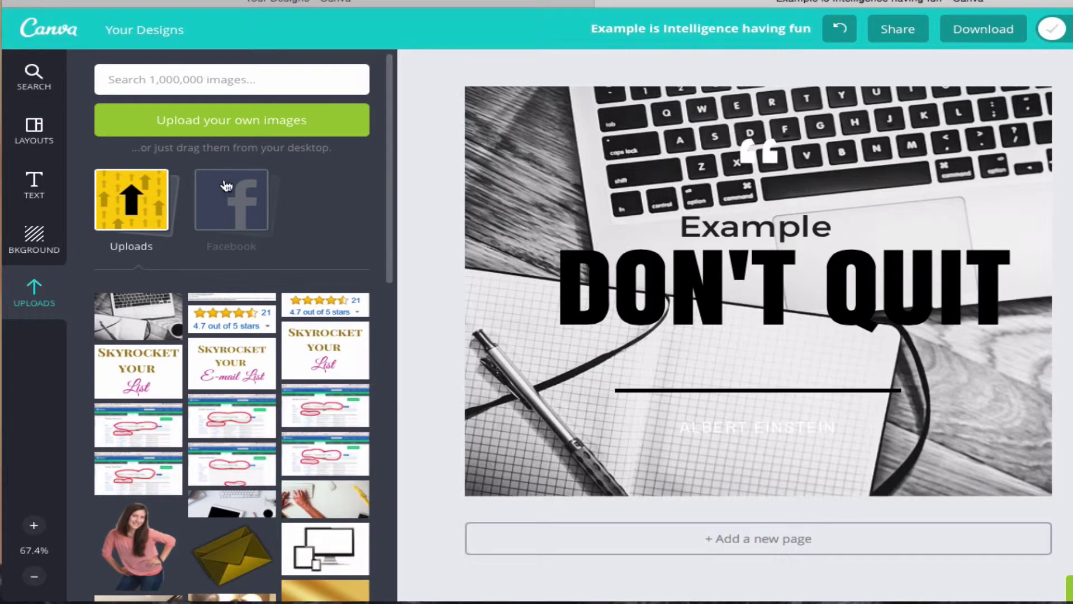
Step: Add a dark red square shape and reshape it into a horizontal band across the full page width over "DON'T QUIT"
left_click(25, 89)
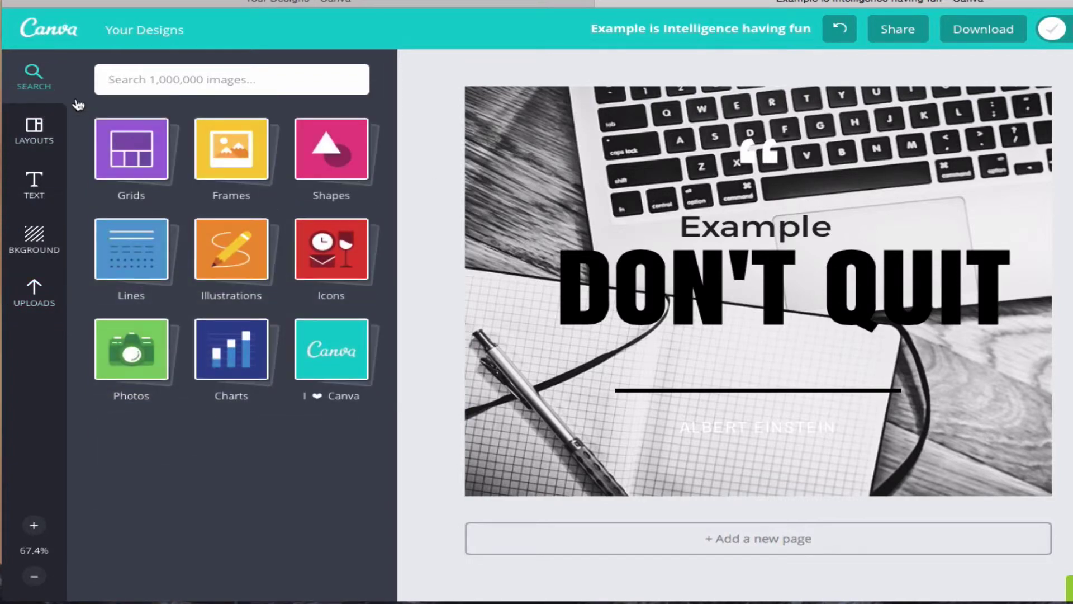
left_click(345, 162)
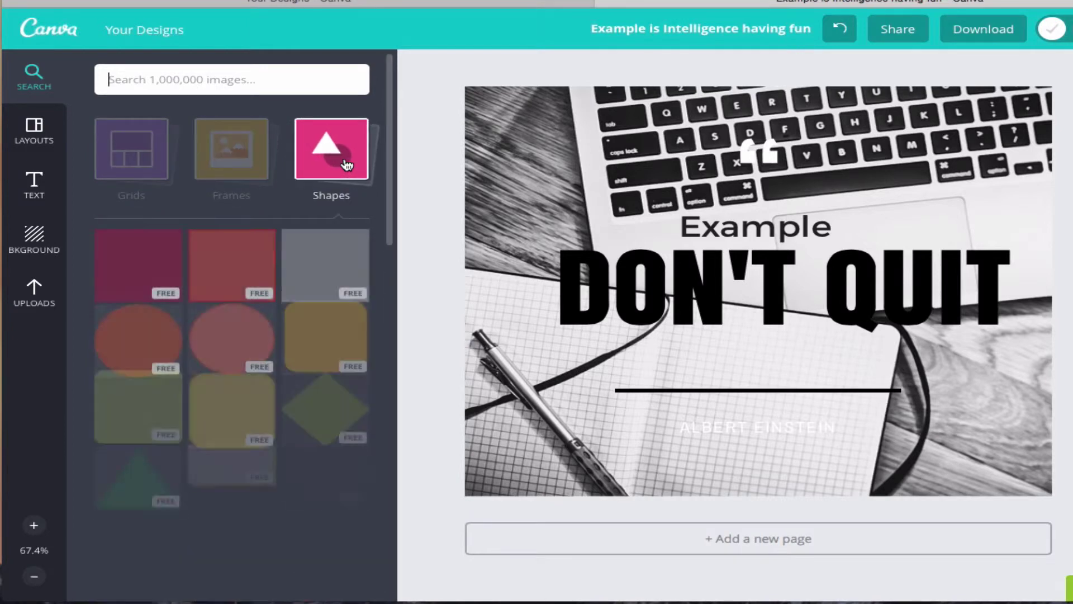
left_click(139, 274)
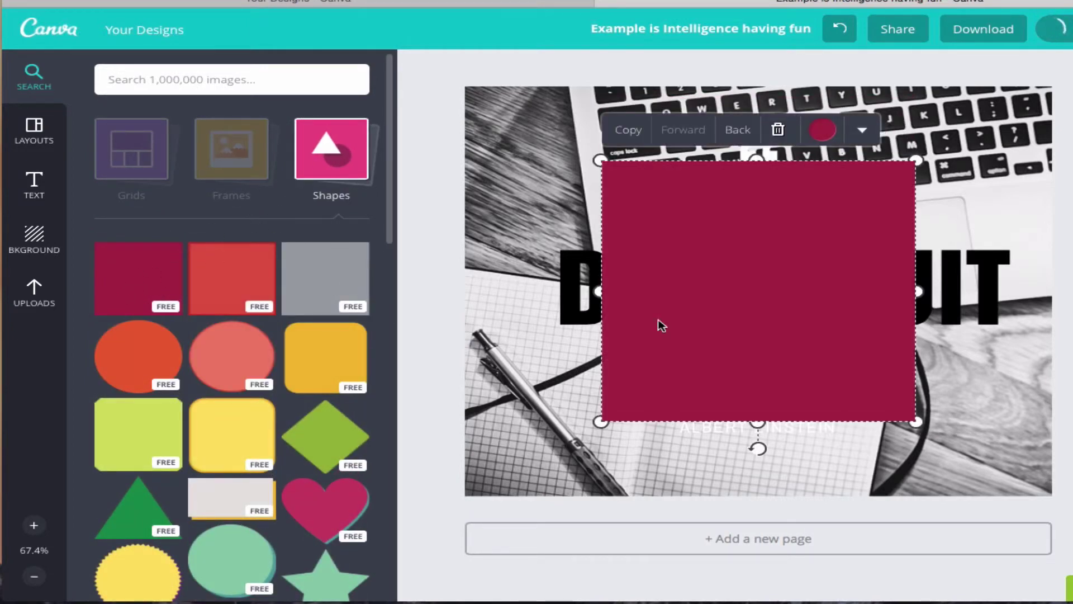
left_click_drag(758, 421, 763, 278)
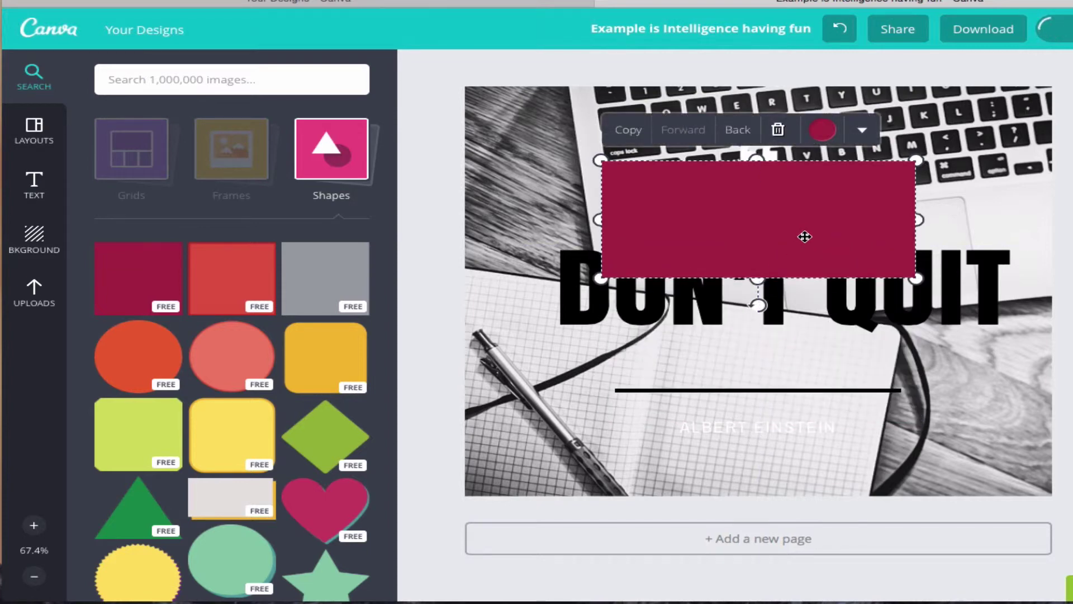
left_click_drag(806, 237, 659, 302)
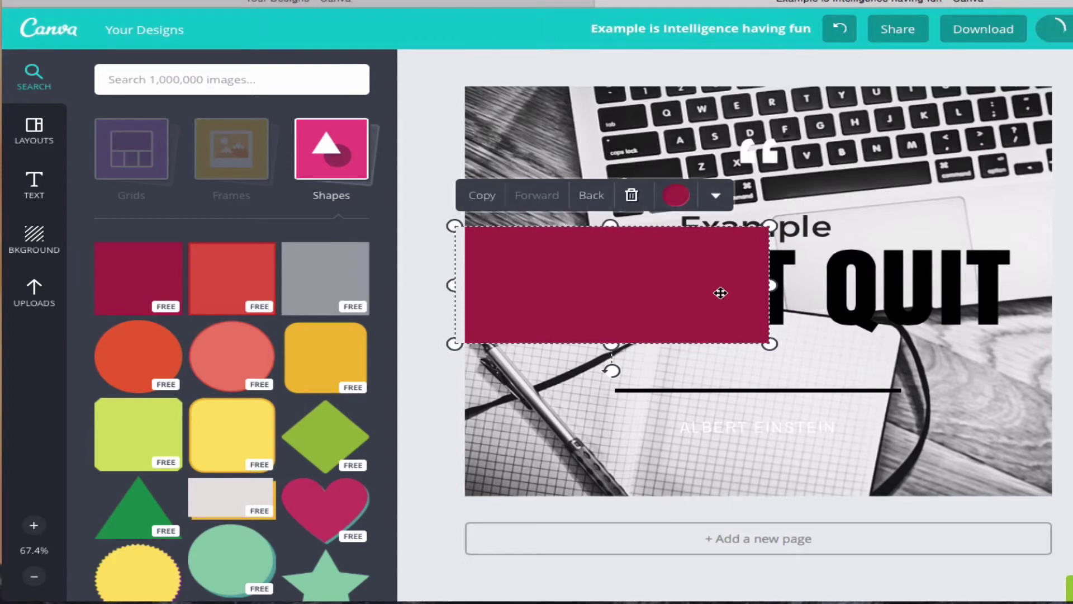
left_click_drag(770, 284, 1069, 286)
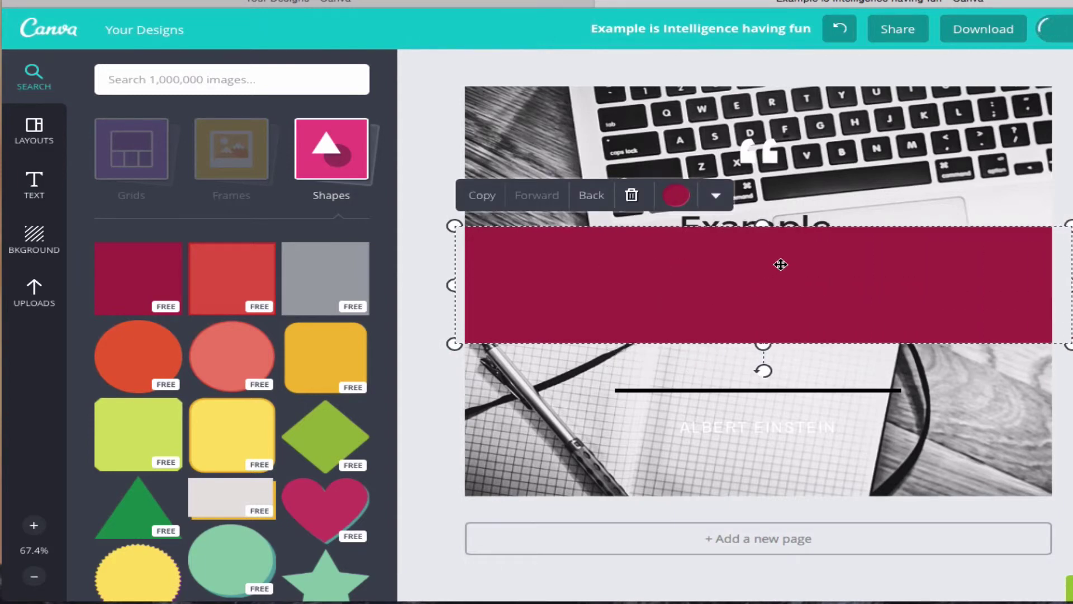
Step: Send the dark red band behind the text and trim its height to fit closely around "DON'T QUIT"
left_click(591, 196)
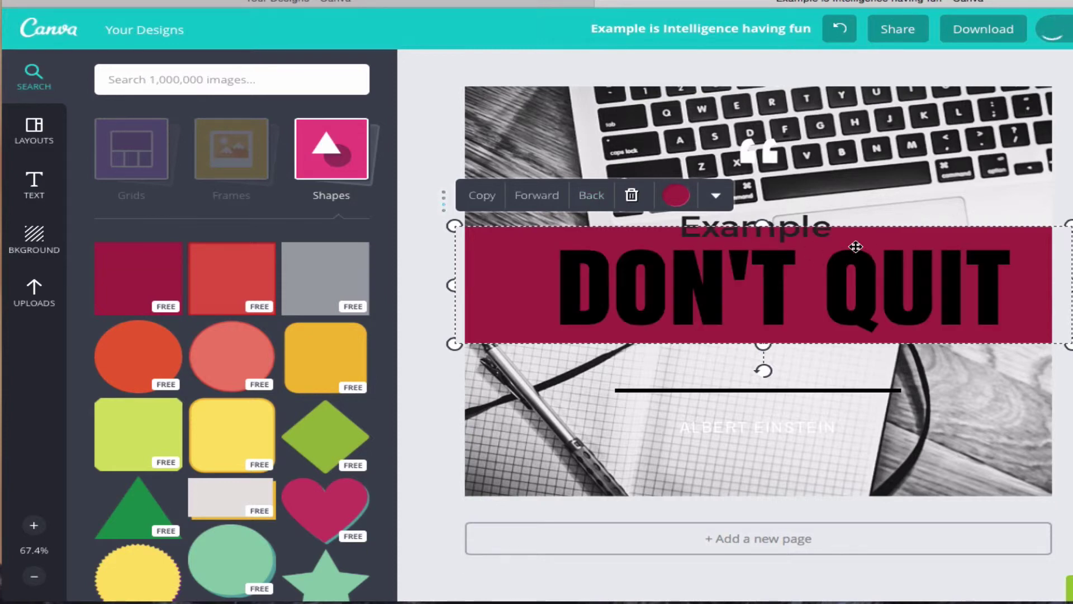
left_click(867, 242)
left_click(501, 254)
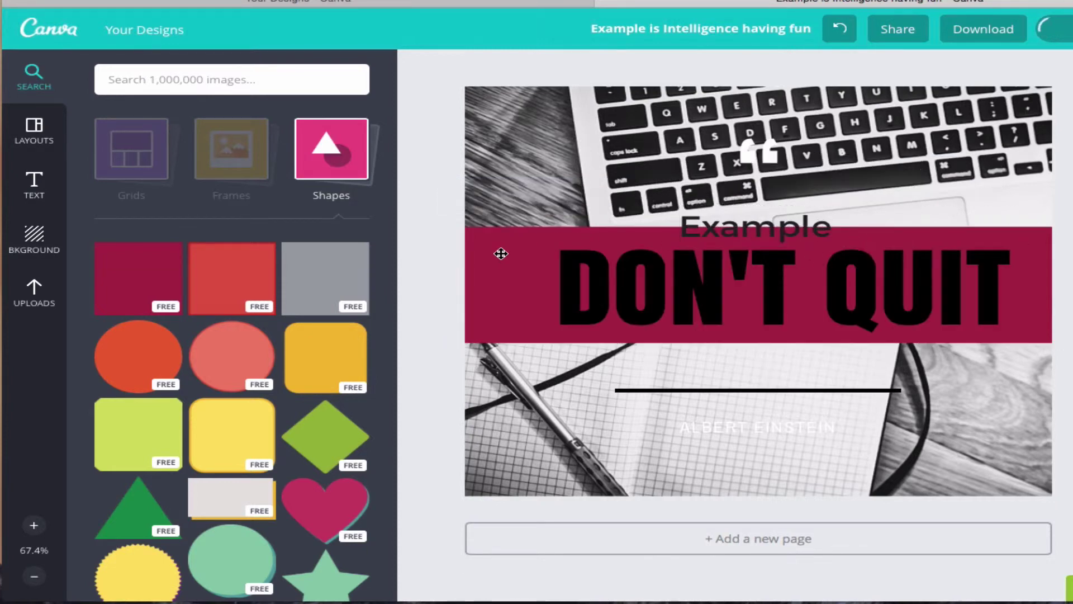
left_click_drag(763, 226, 763, 242)
left_click_drag(763, 343, 766, 335)
Step: Recolour the "DON'T QUIT" text white and shift it left to centre it on the dark red band
double_click(835, 285)
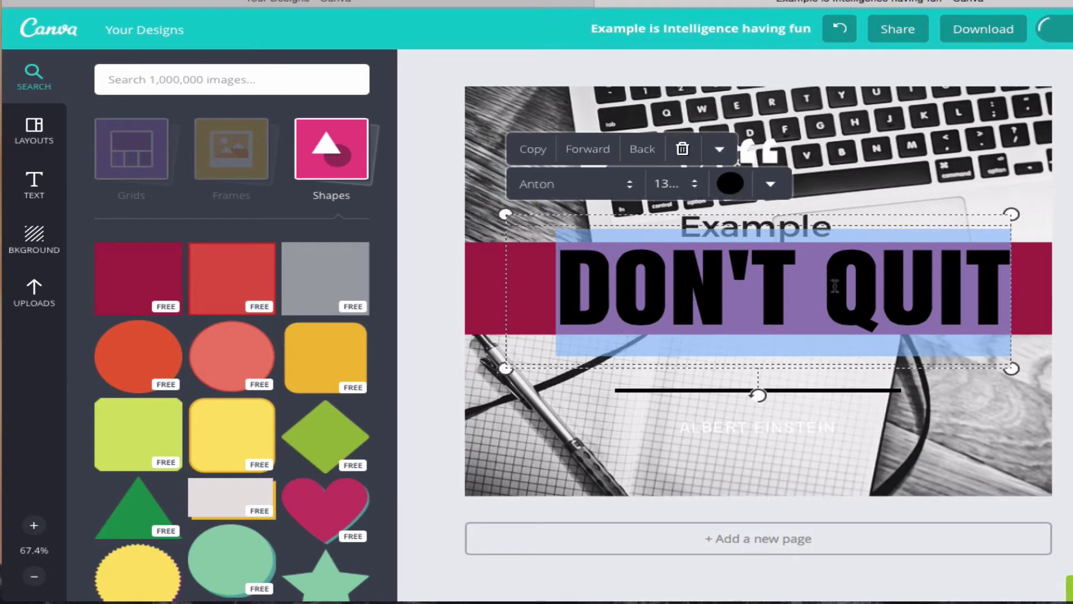
left_click(730, 184)
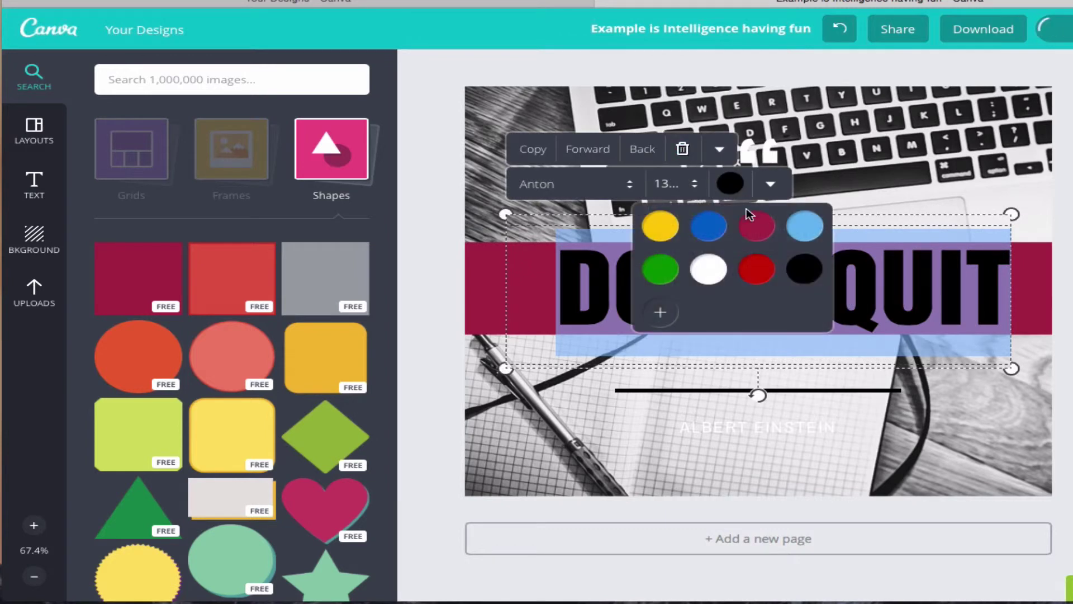
left_click(707, 265)
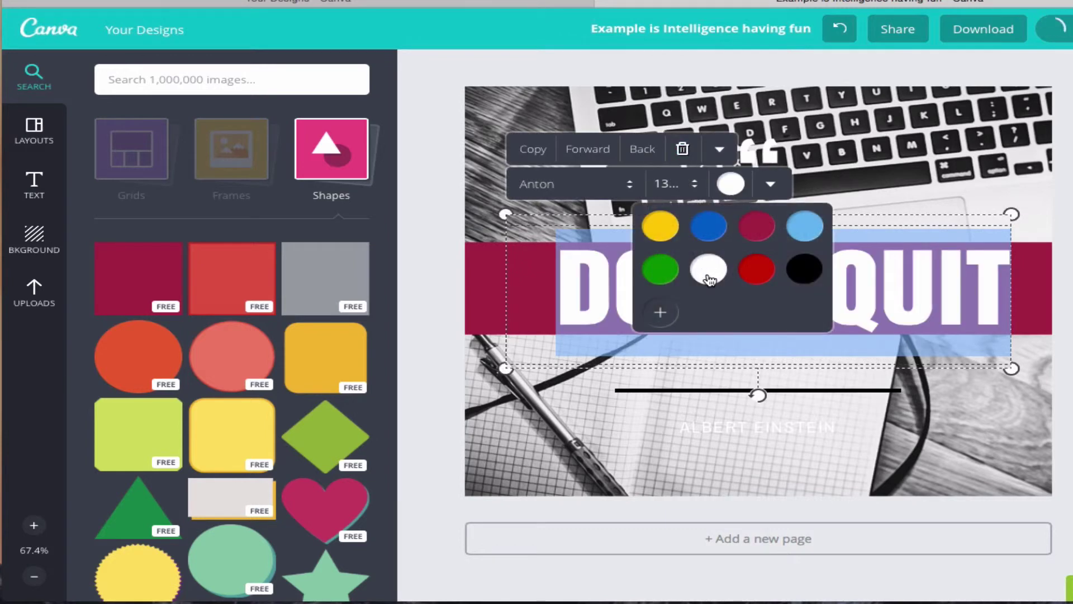
left_click(438, 217)
left_click_drag(843, 283, 814, 281)
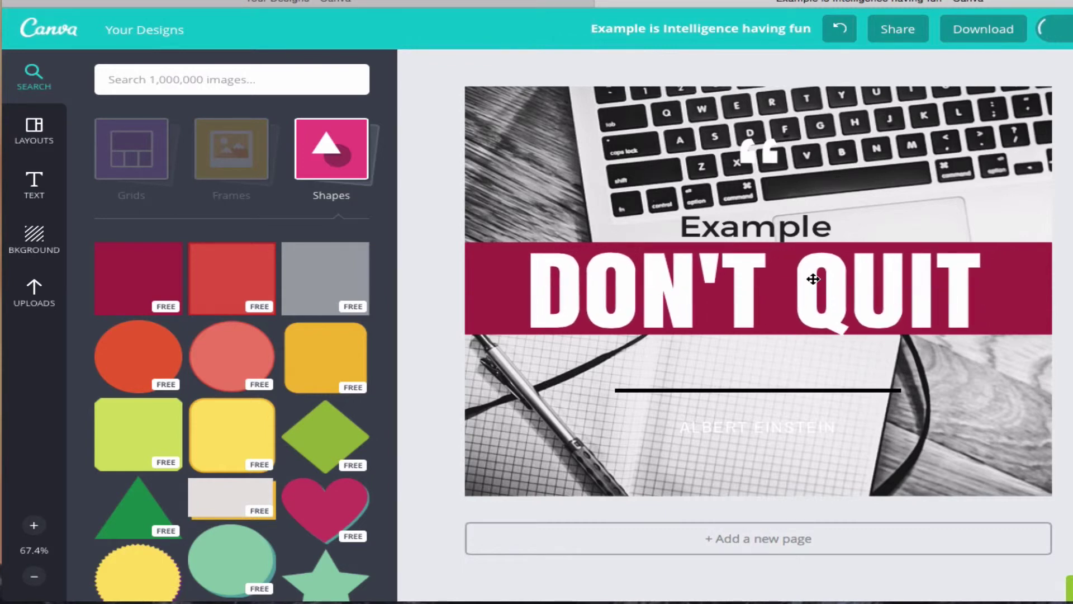
Step: Lower the dark red band's transparency setting slightly below 100 so the background photo shows faintly through it
left_click(470, 287)
left_click(716, 210)
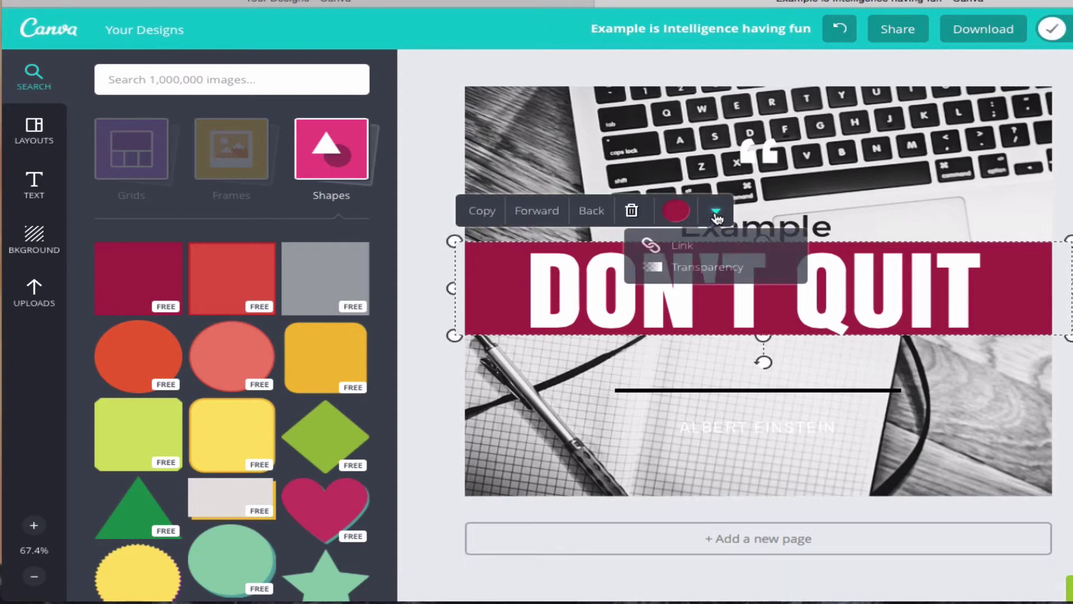
left_click(717, 274)
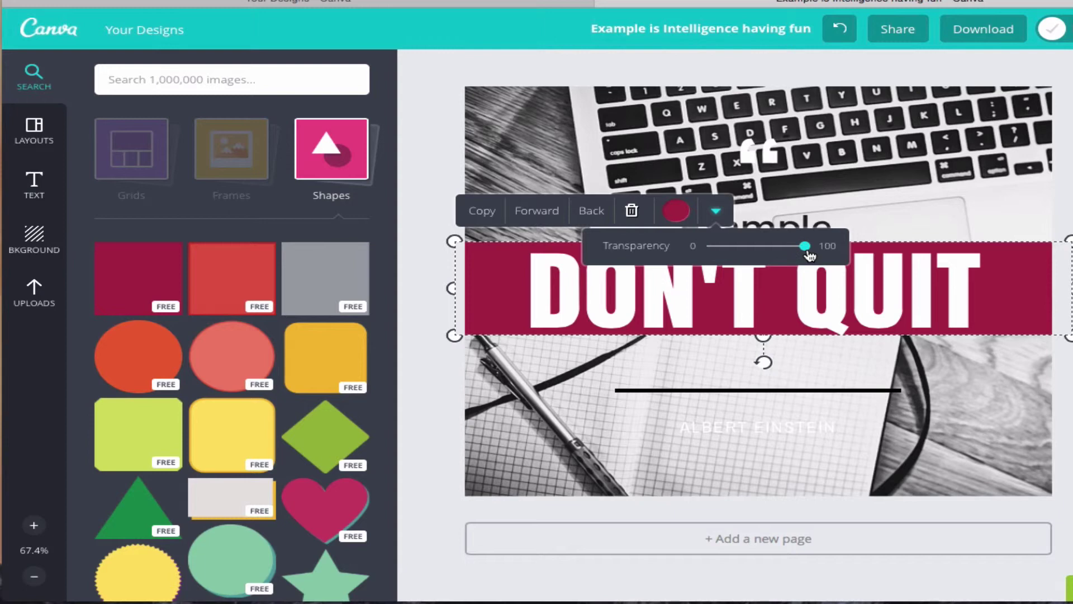
left_click_drag(806, 246, 797, 251)
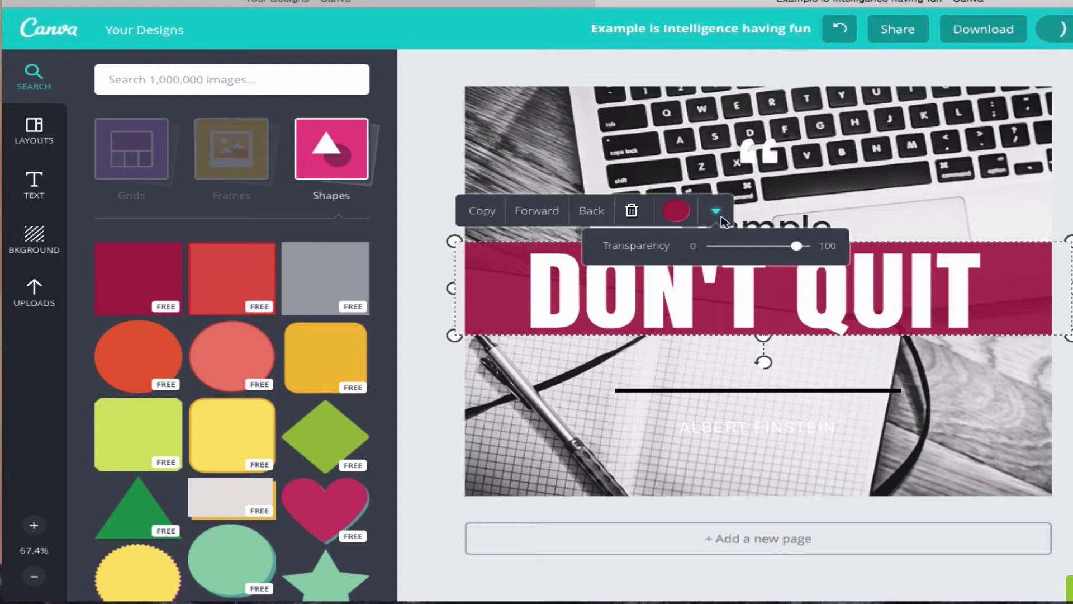
left_click(864, 291)
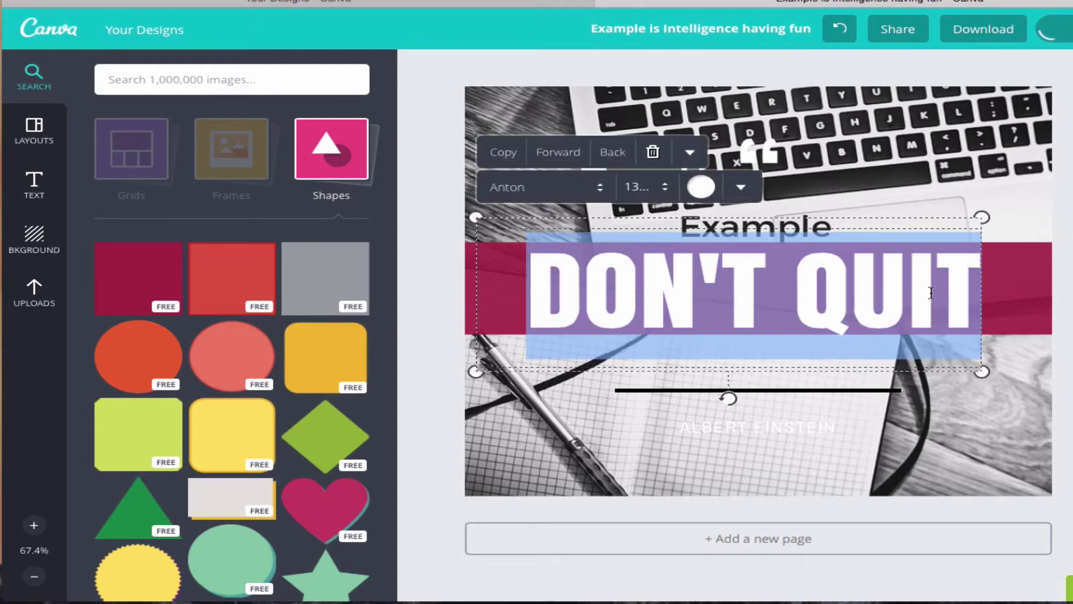
left_click(743, 188)
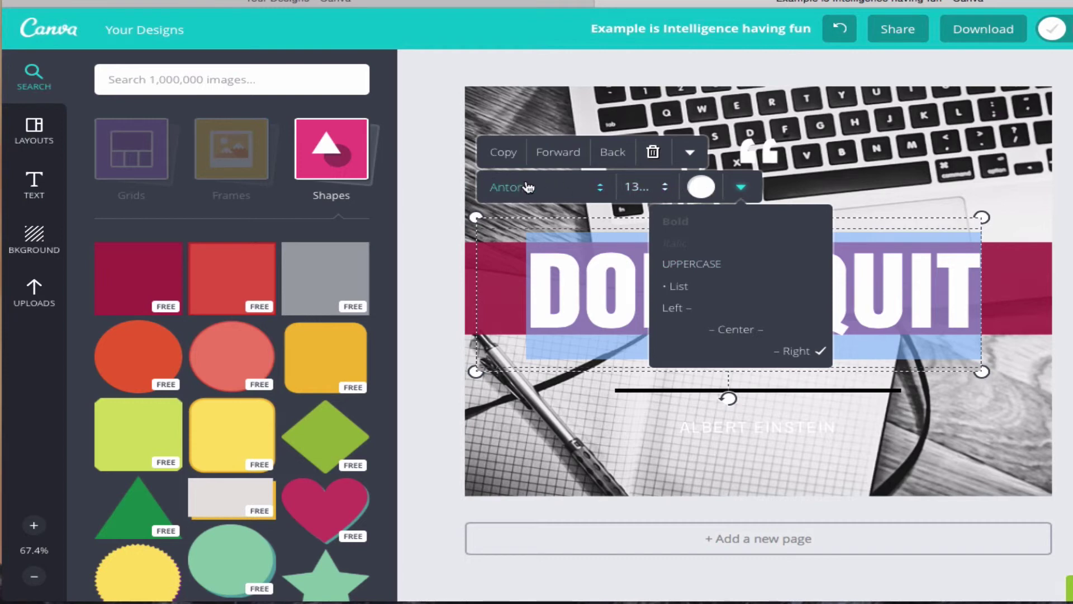
left_click(752, 192)
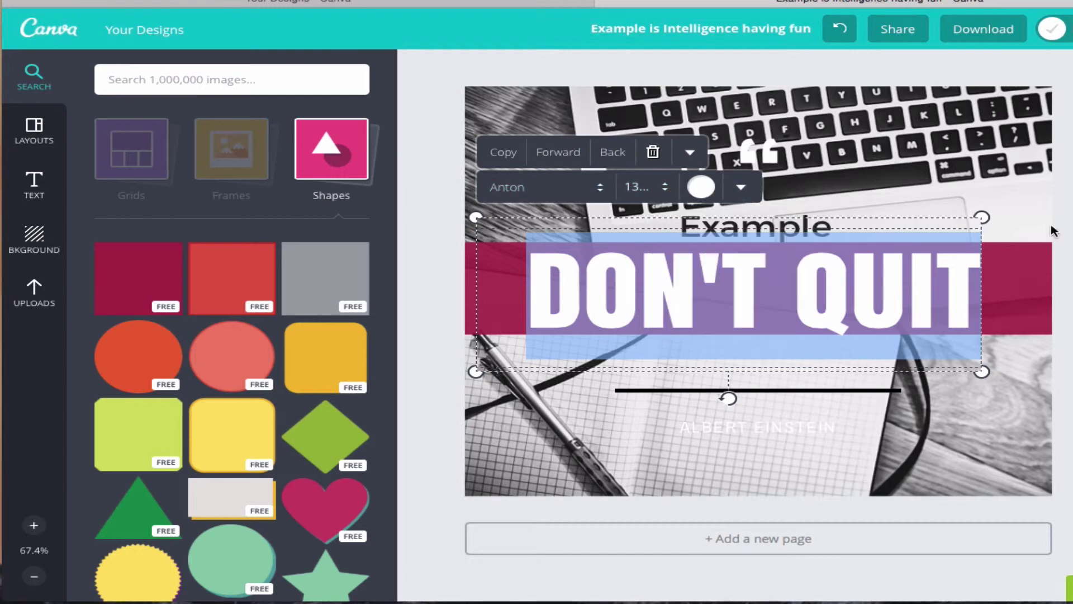
key("Escape")
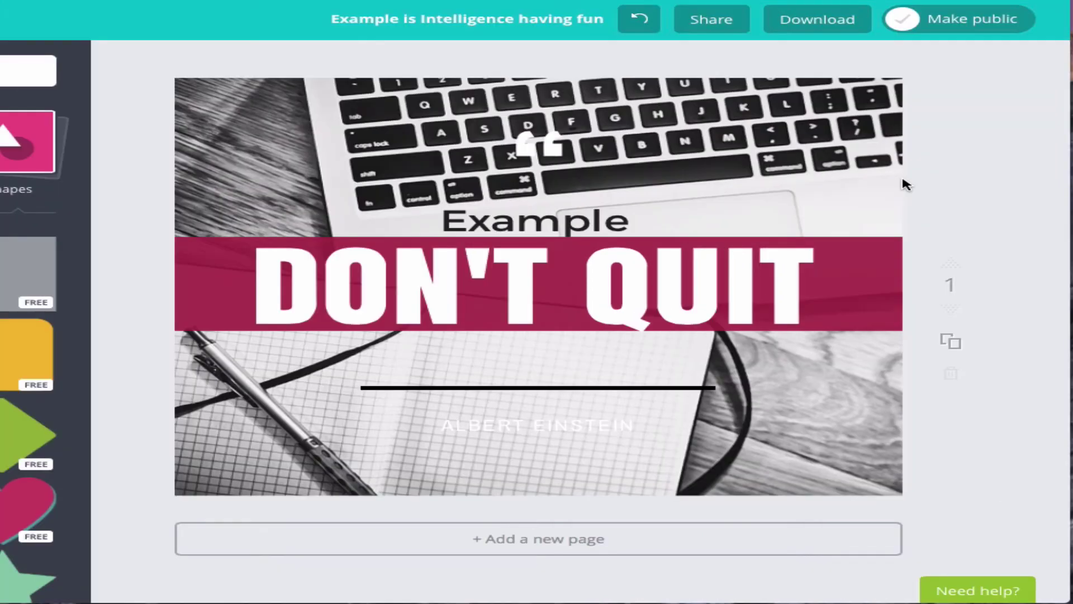
Step: Duplicate the dark red band and place the copy across the page over the horizontal line below "DON'T QUIT"
left_click(893, 243)
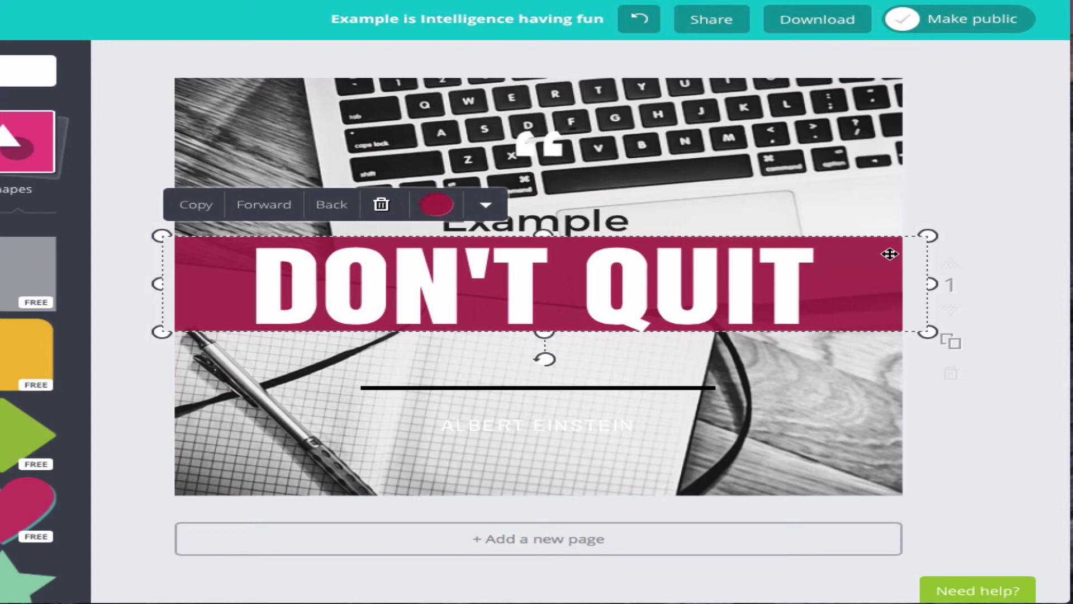
left_click(202, 207)
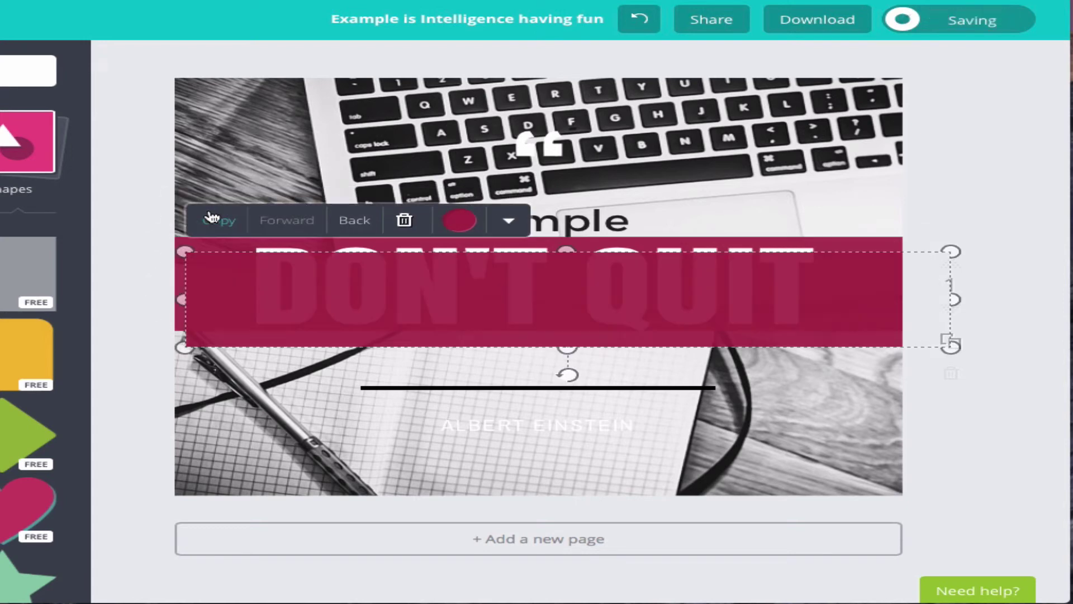
left_click_drag(422, 280, 386, 396)
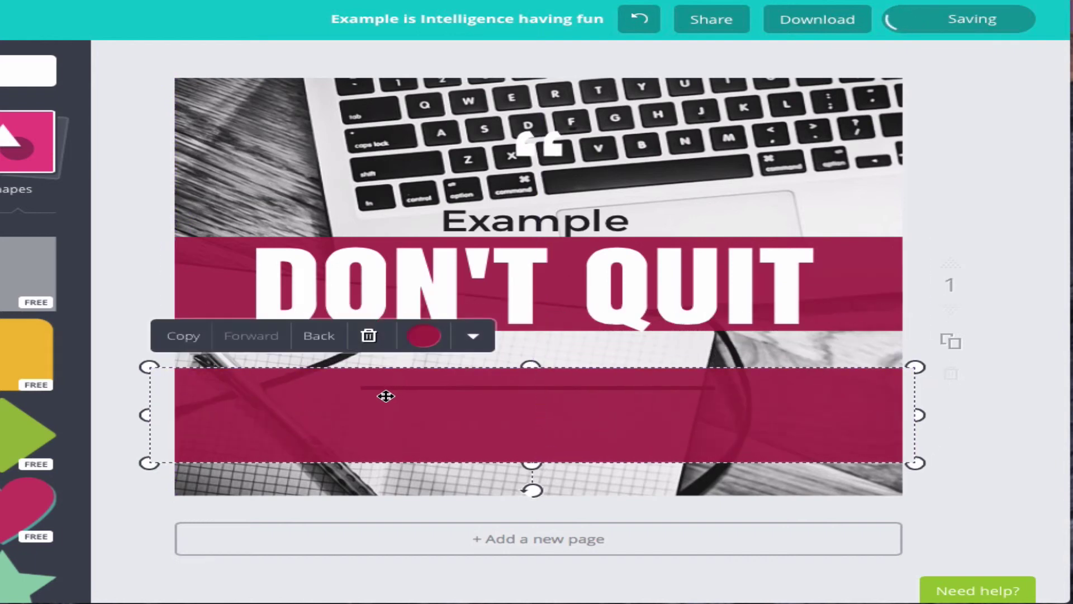
Step: Recolour the duplicated lower band green and trim its height slightly from its bottom edge
left_click(429, 337)
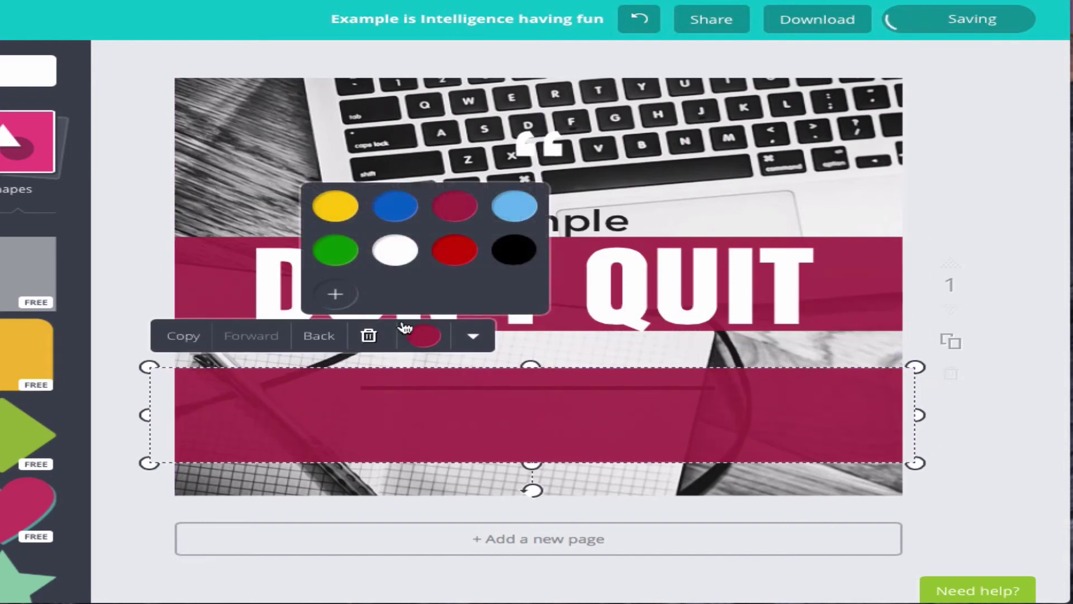
left_click(340, 259)
left_click_drag(532, 459, 536, 450)
left_click(979, 131)
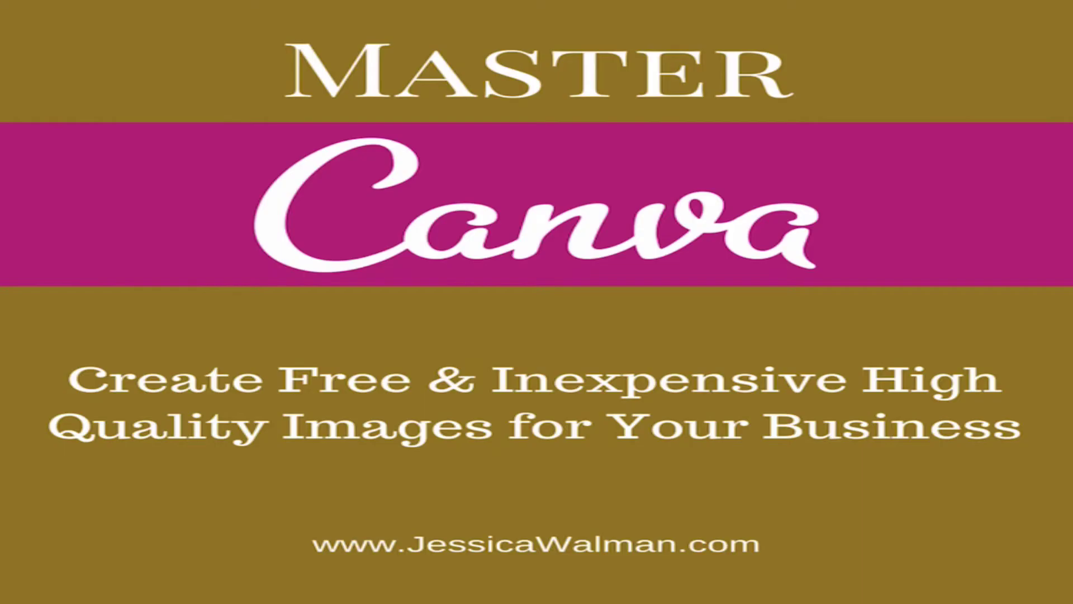